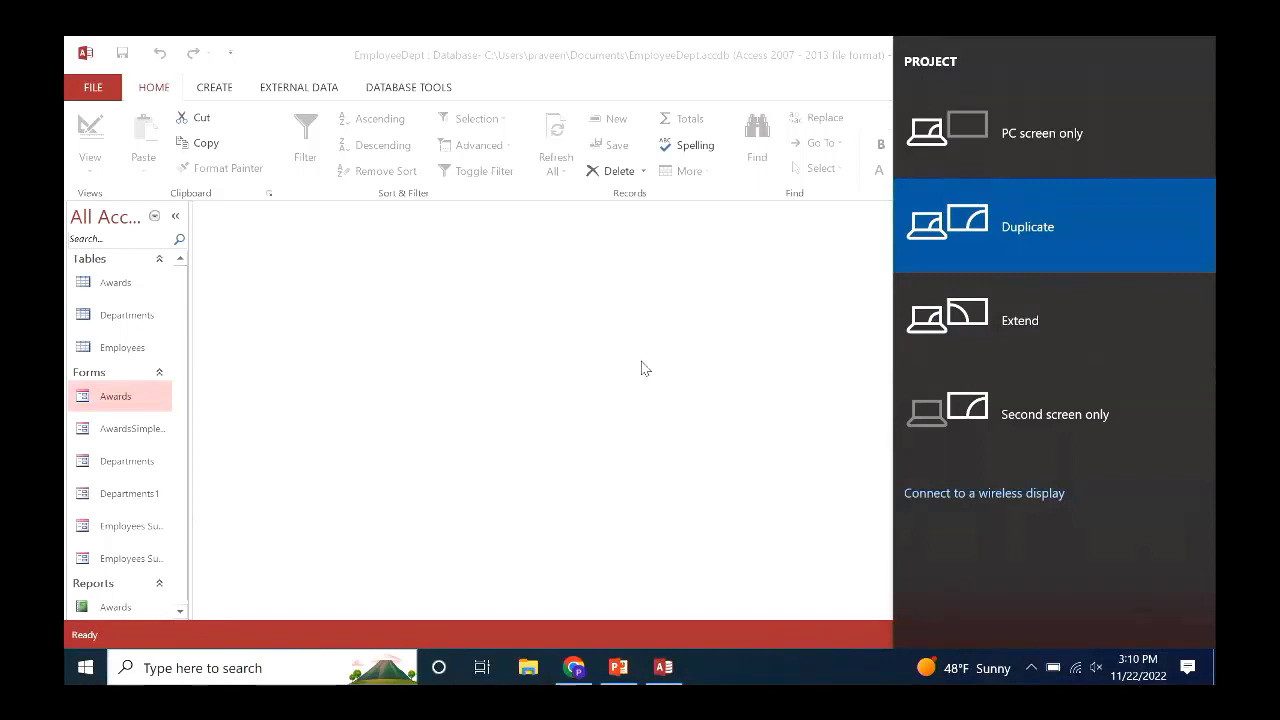
Start the Form Wizard and choose the Awards table as the form's source.
click(257, 311)
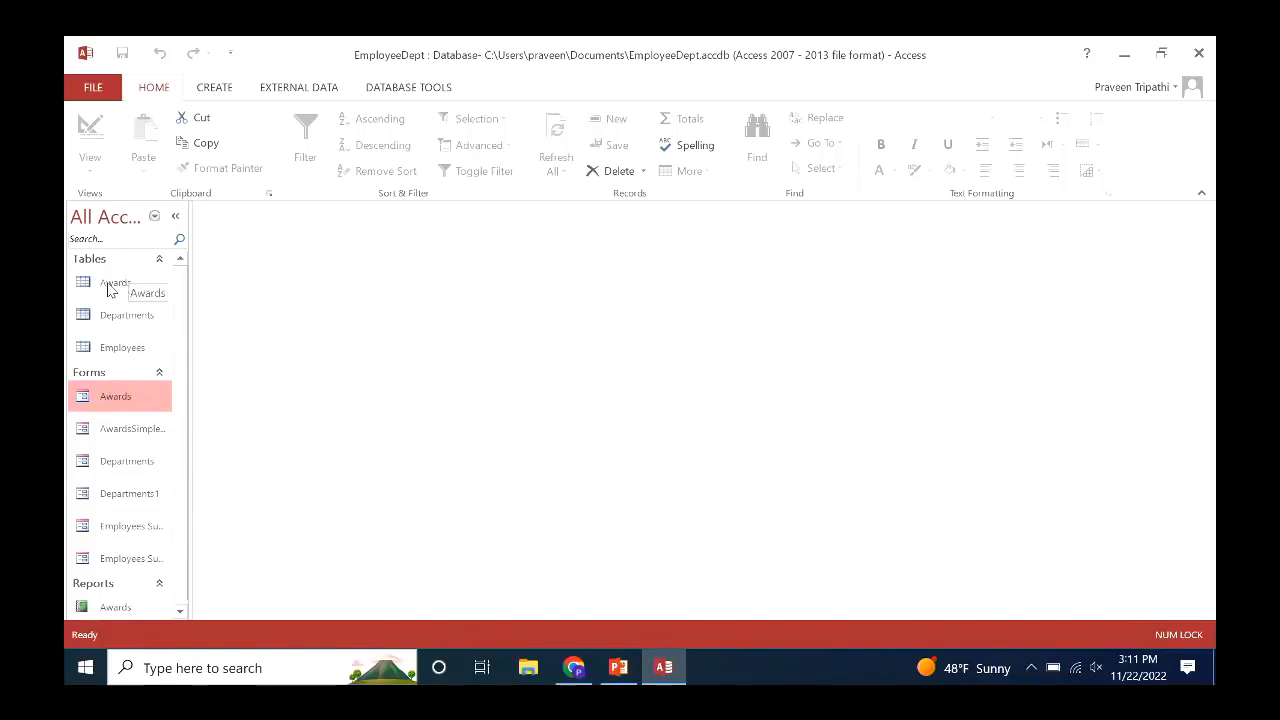
click(226, 91)
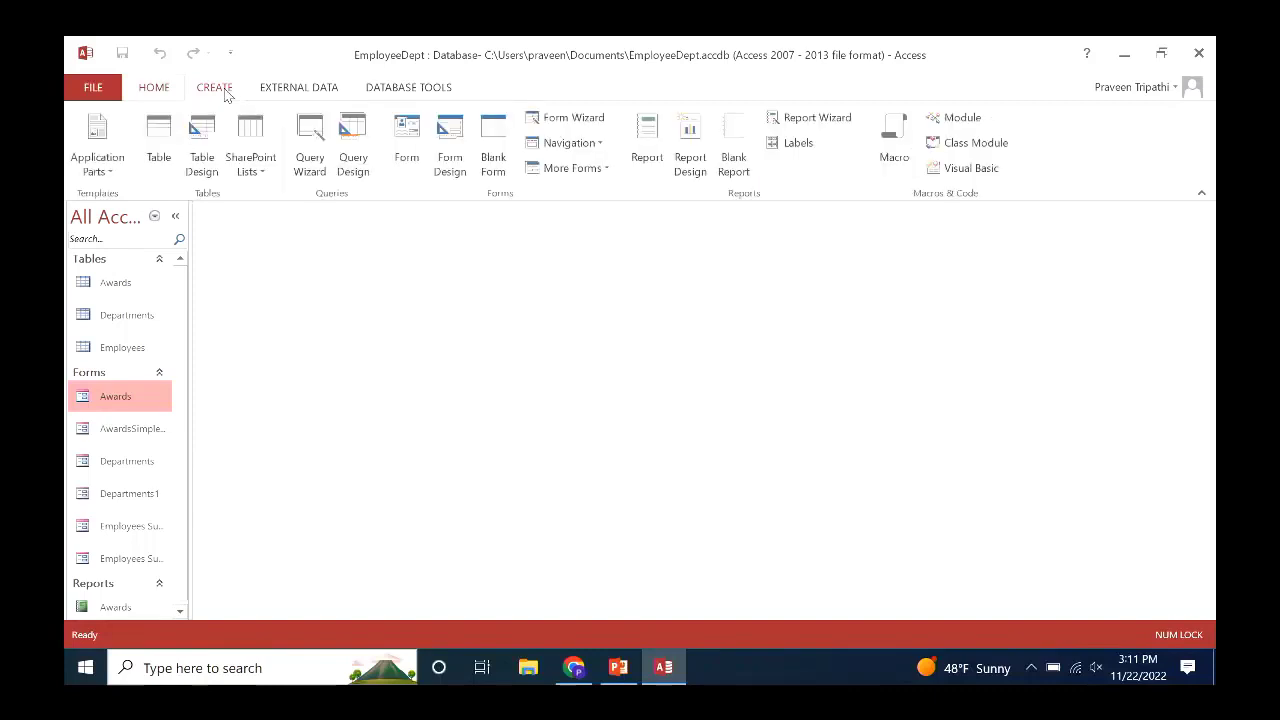
click(575, 122)
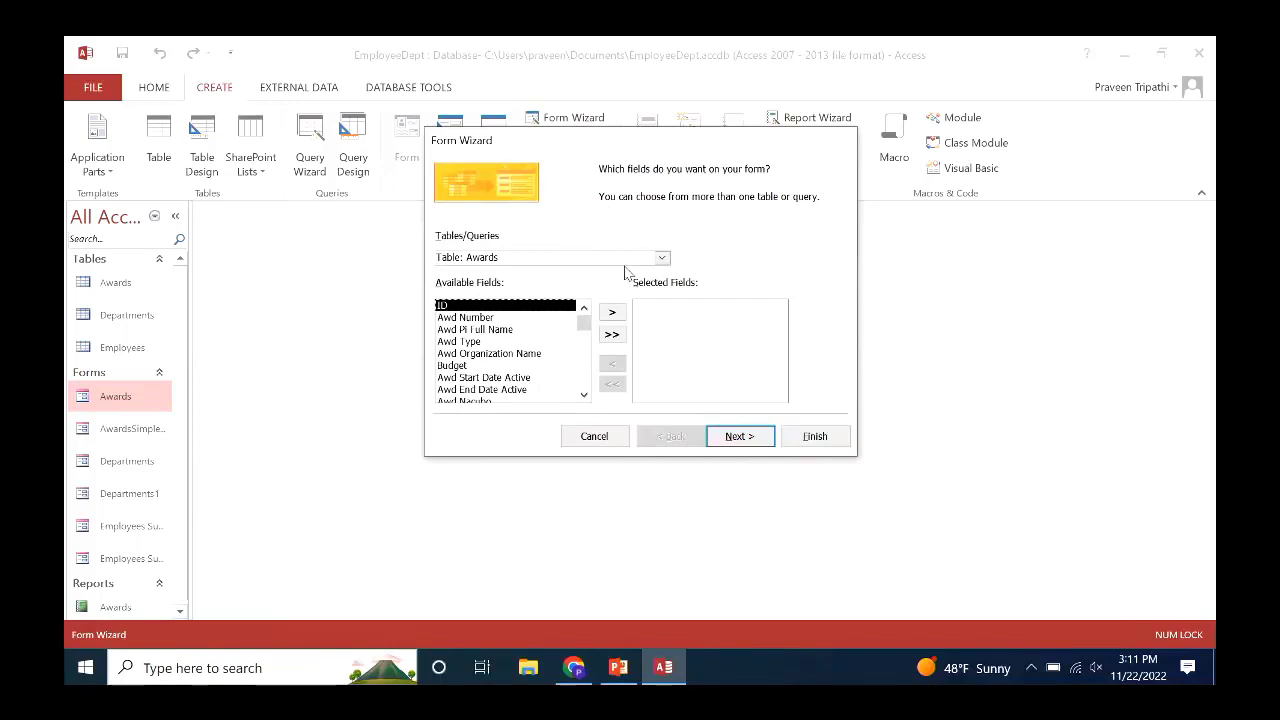
click(662, 259)
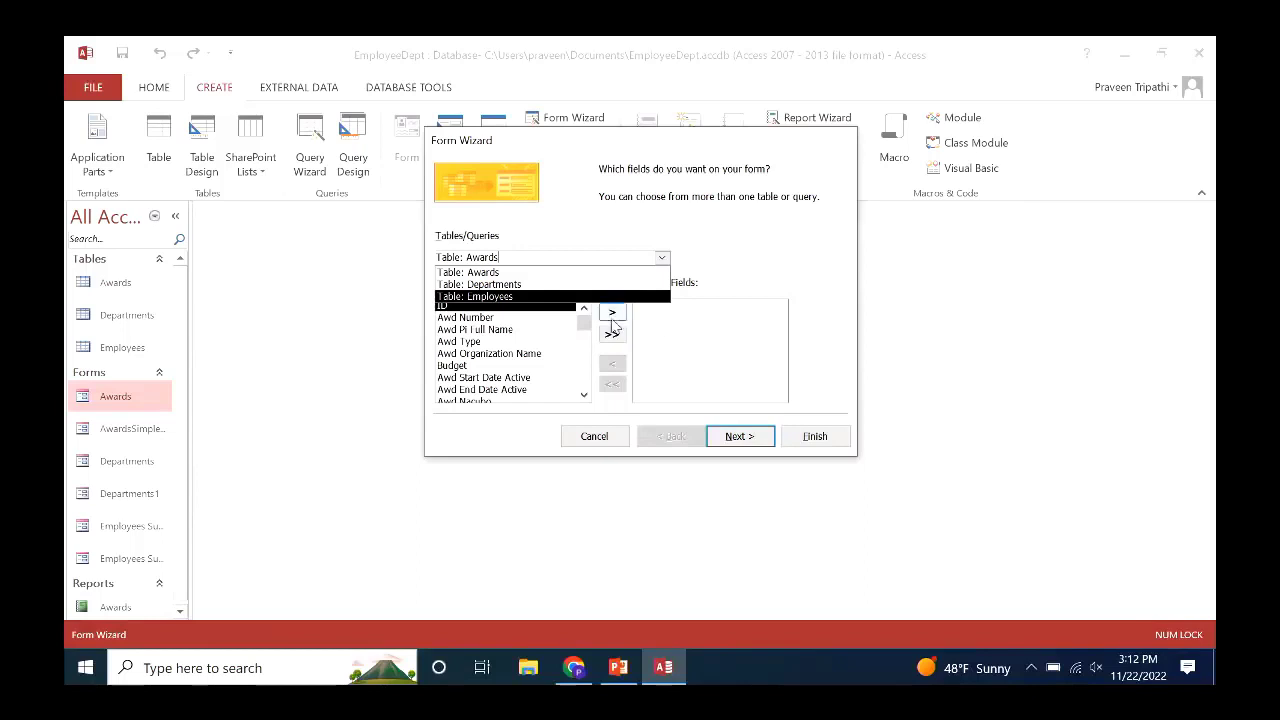
click(500, 272)
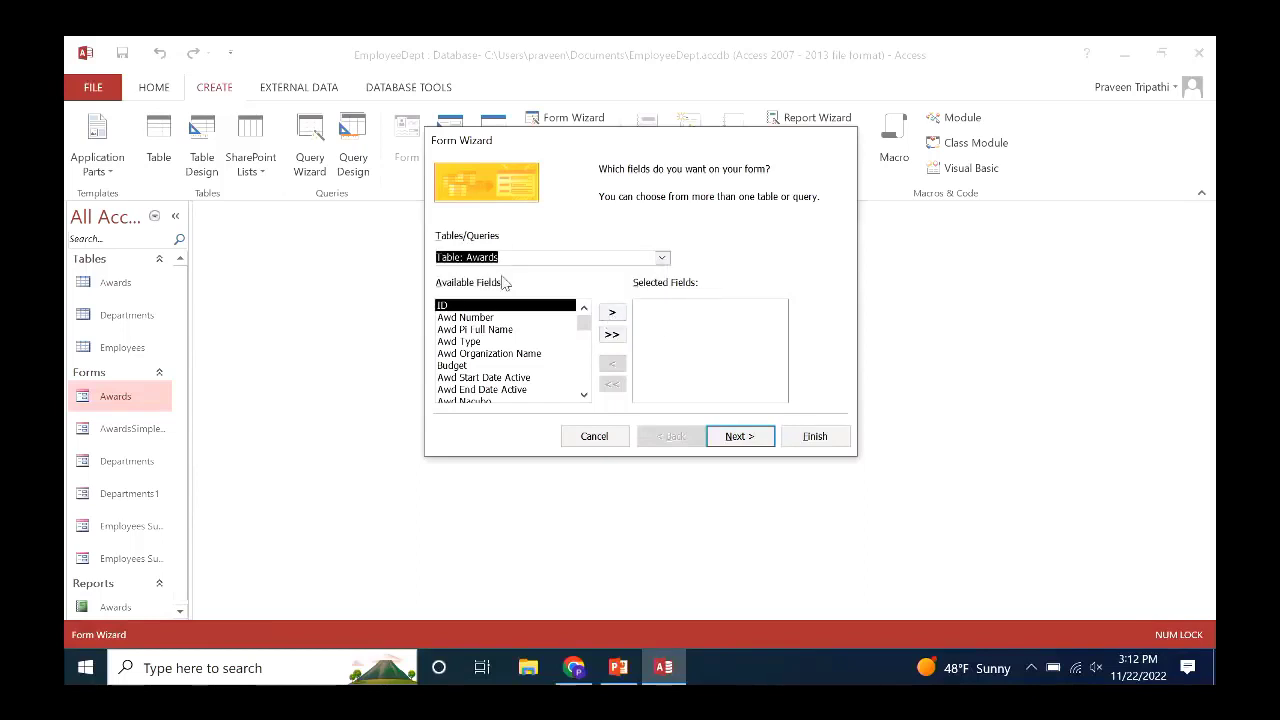
Add the ID, Awd PI Full Name, Budget and Sponsor Name fields to the form and continue to the layout choice.
click(612, 314)
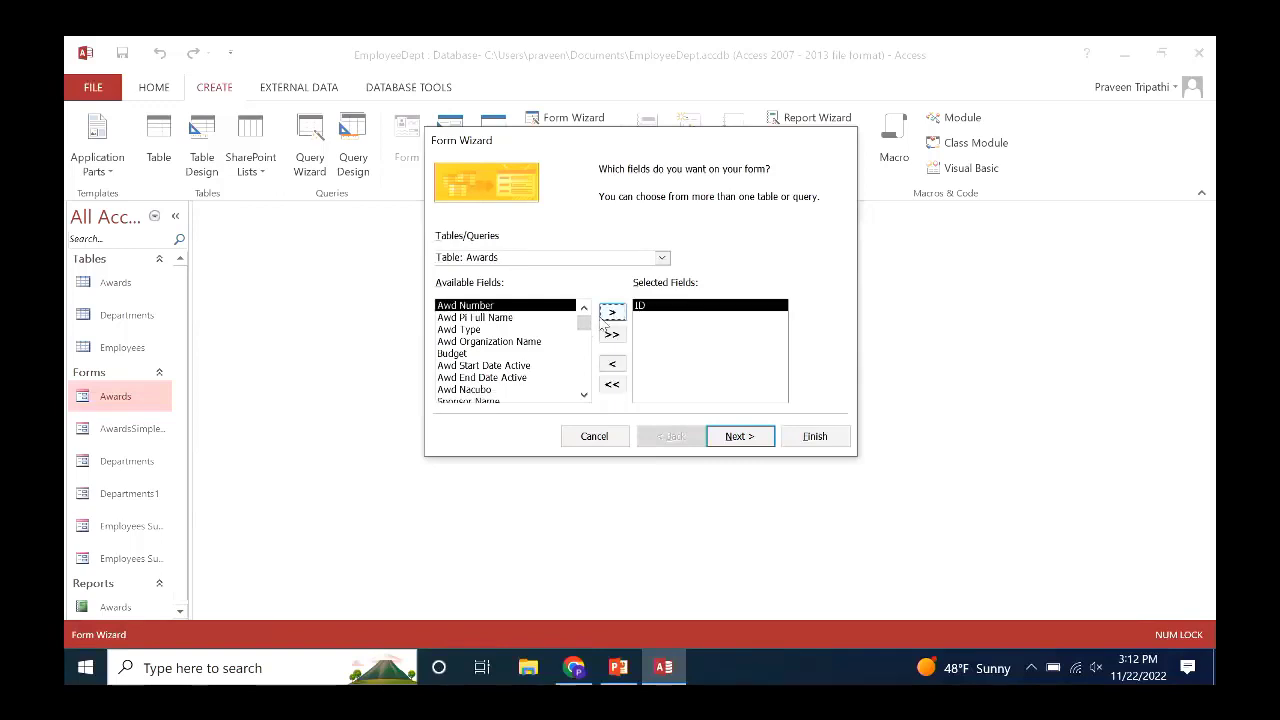
click(528, 318)
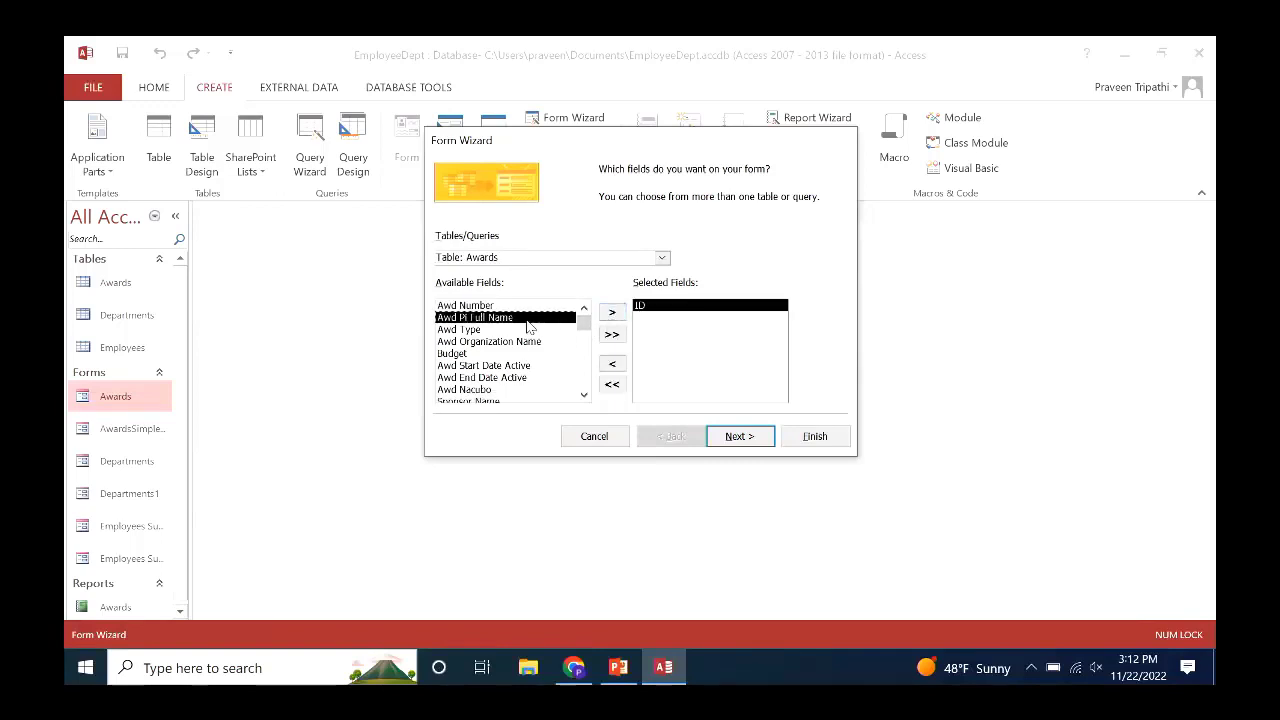
click(613, 316)
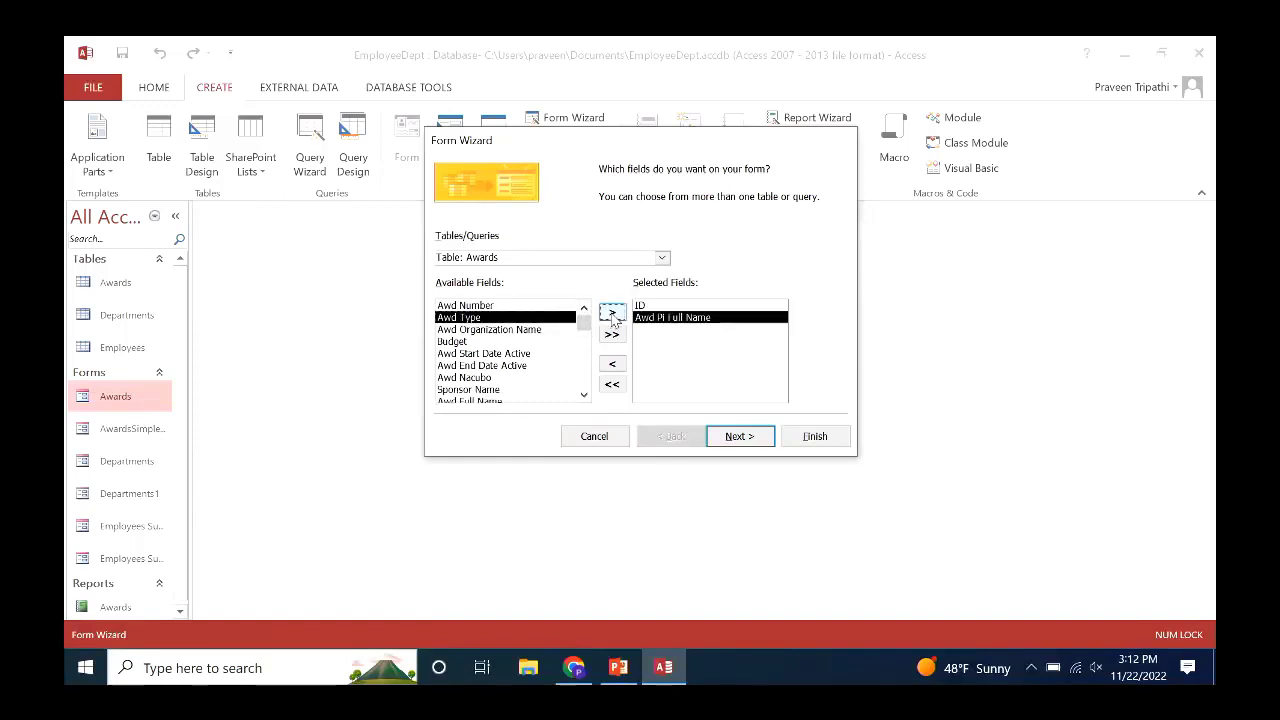
click(496, 344)
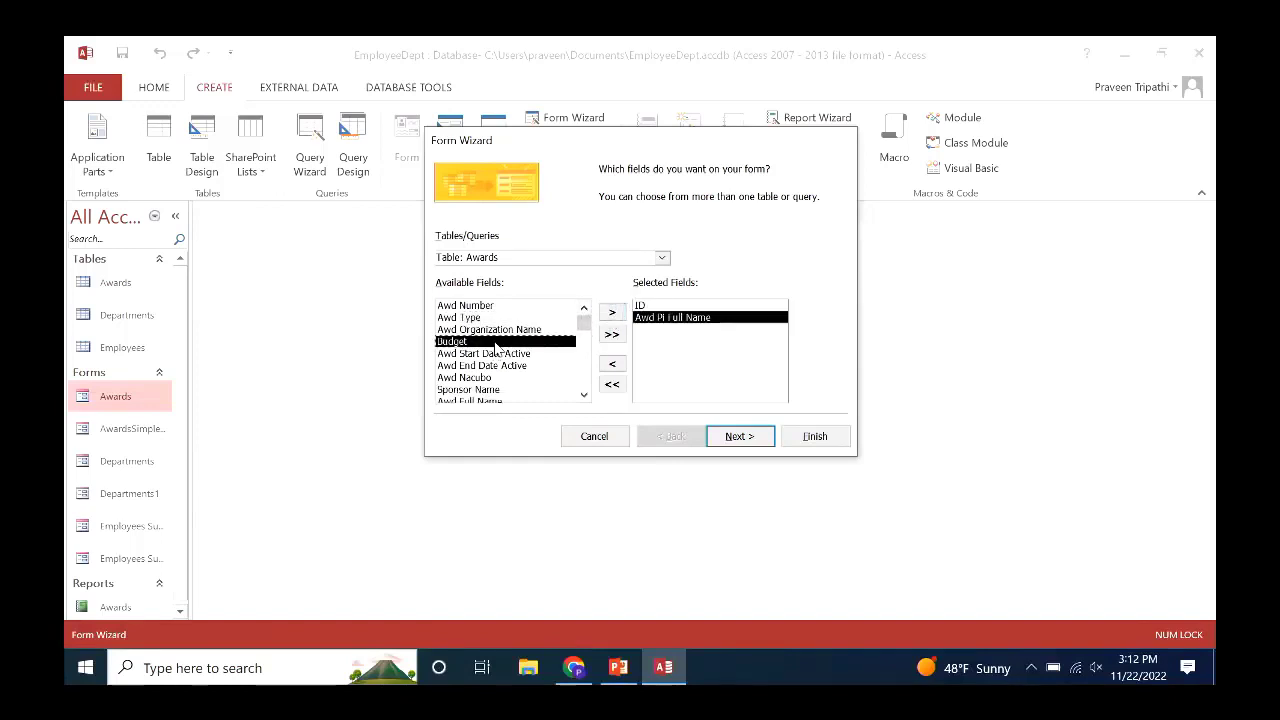
click(612, 313)
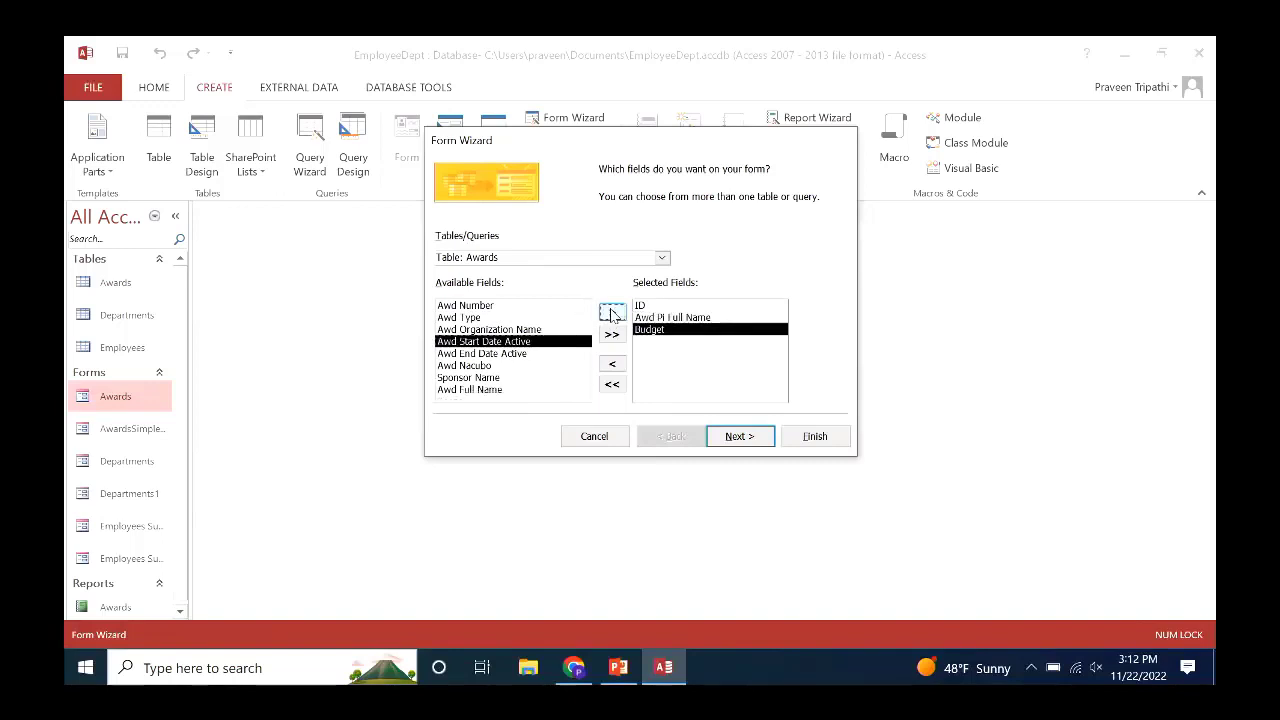
click(519, 379)
click(612, 313)
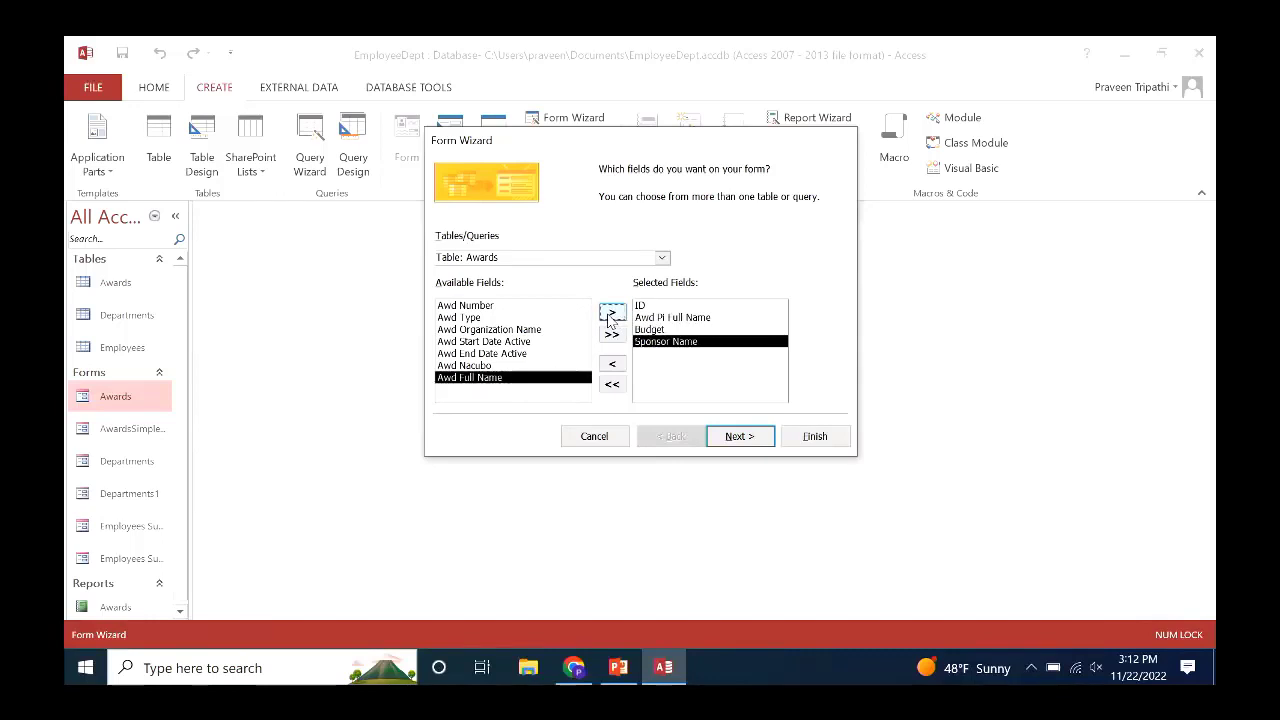
click(740, 437)
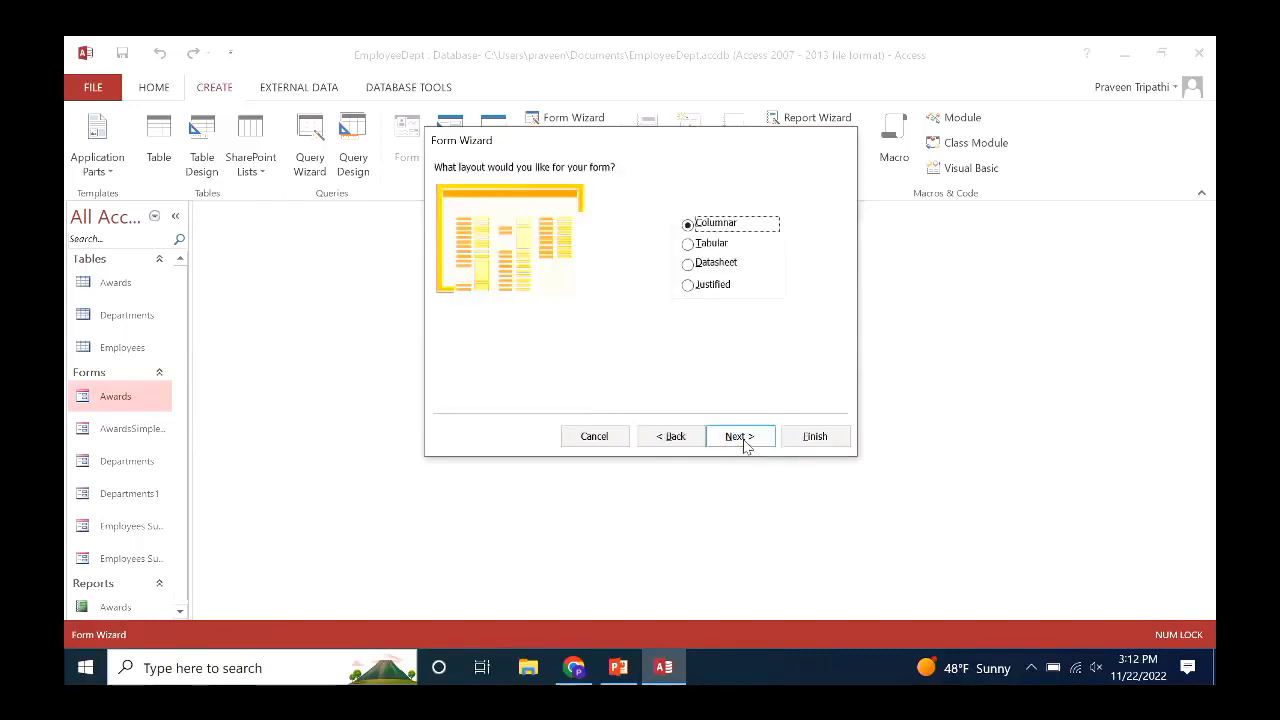
Choose the Tabular layout and create the form with the title AwardsClassDemoFrm, opening it to view information.
click(688, 245)
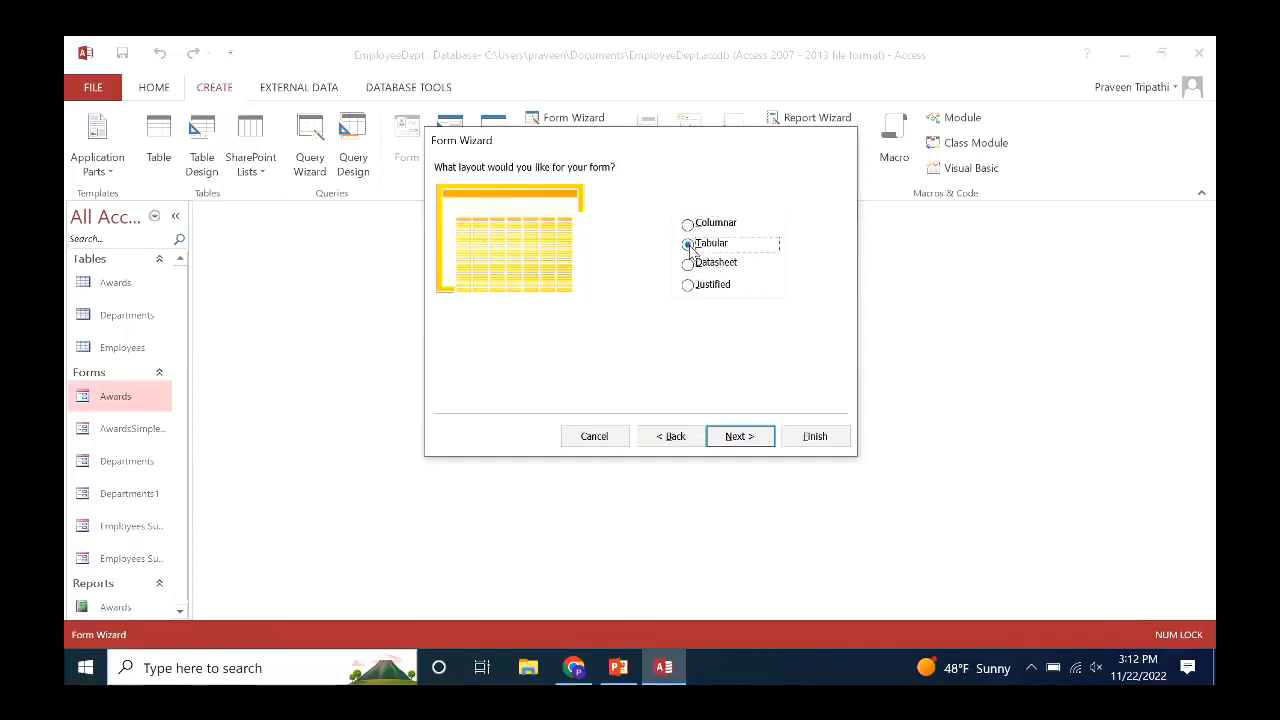
click(737, 437)
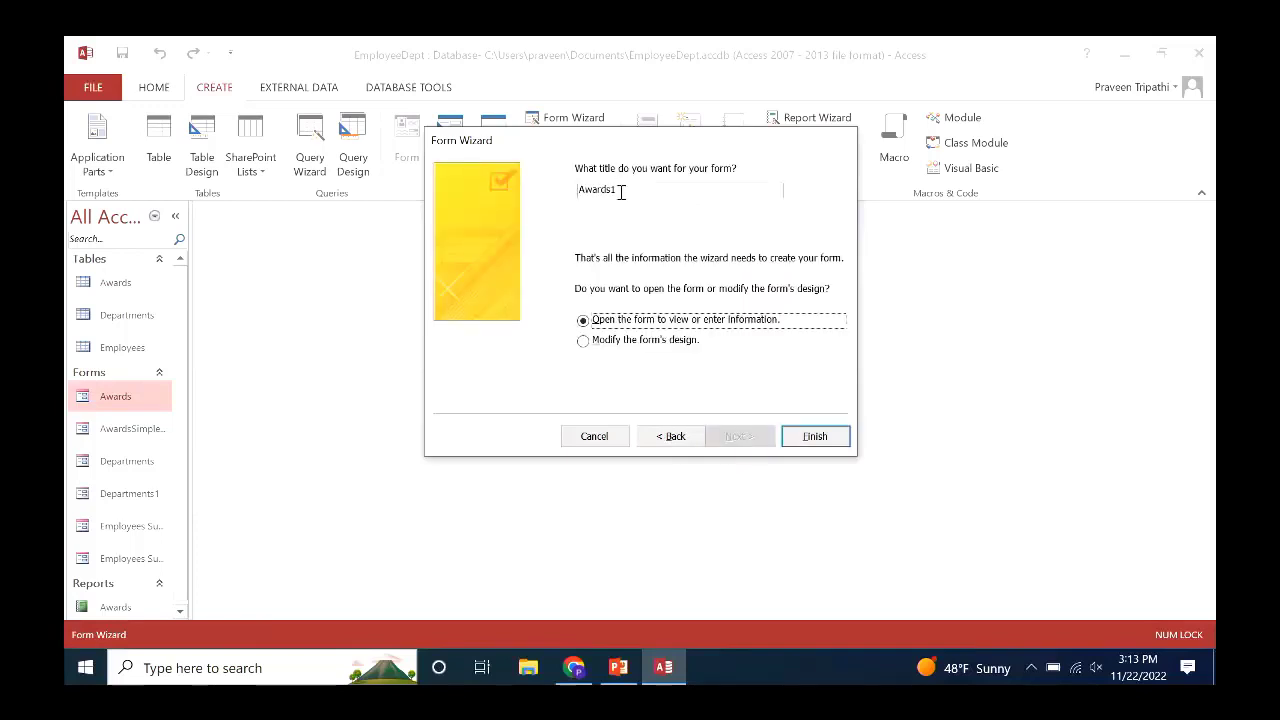
click(621, 191)
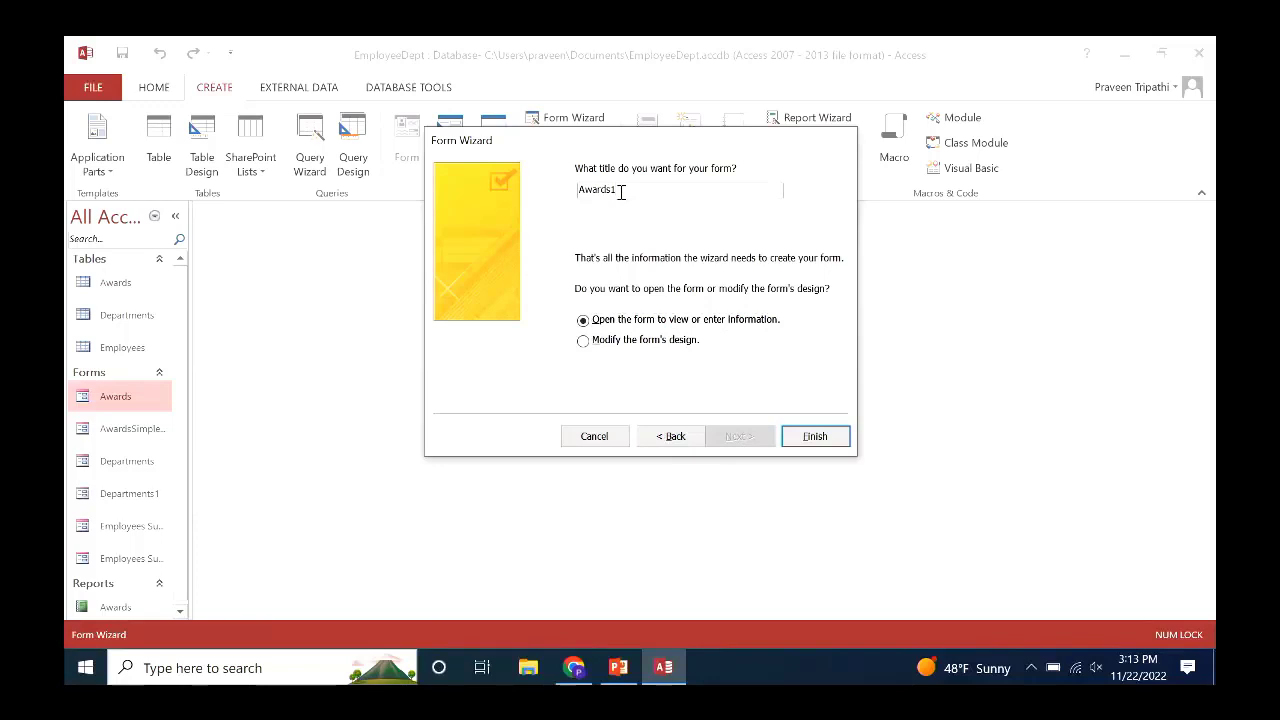
key(BackSpace)
text(ClassDemoForm)
key(BackSpace)
key(BackSpace)
key(BackSpace)
text(orm)
click(815, 436)
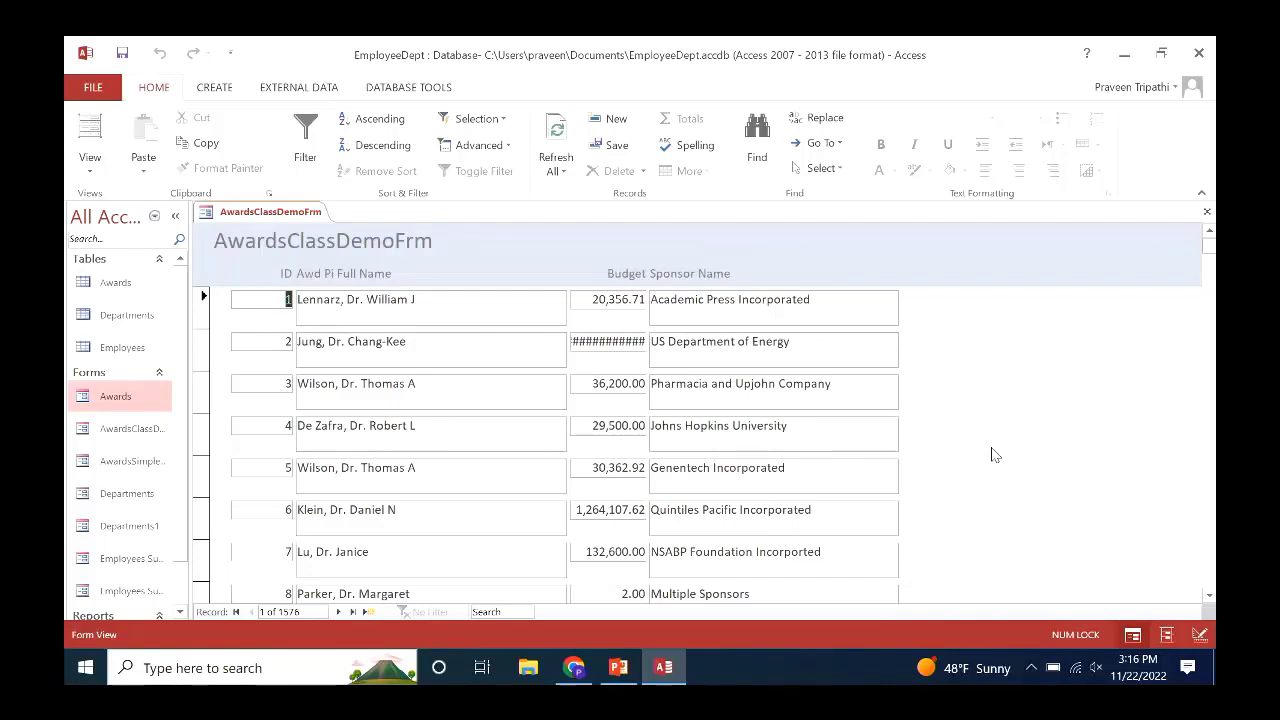
Check the hidden budget value of the second record and switch the form to Layout View.
click(636, 346)
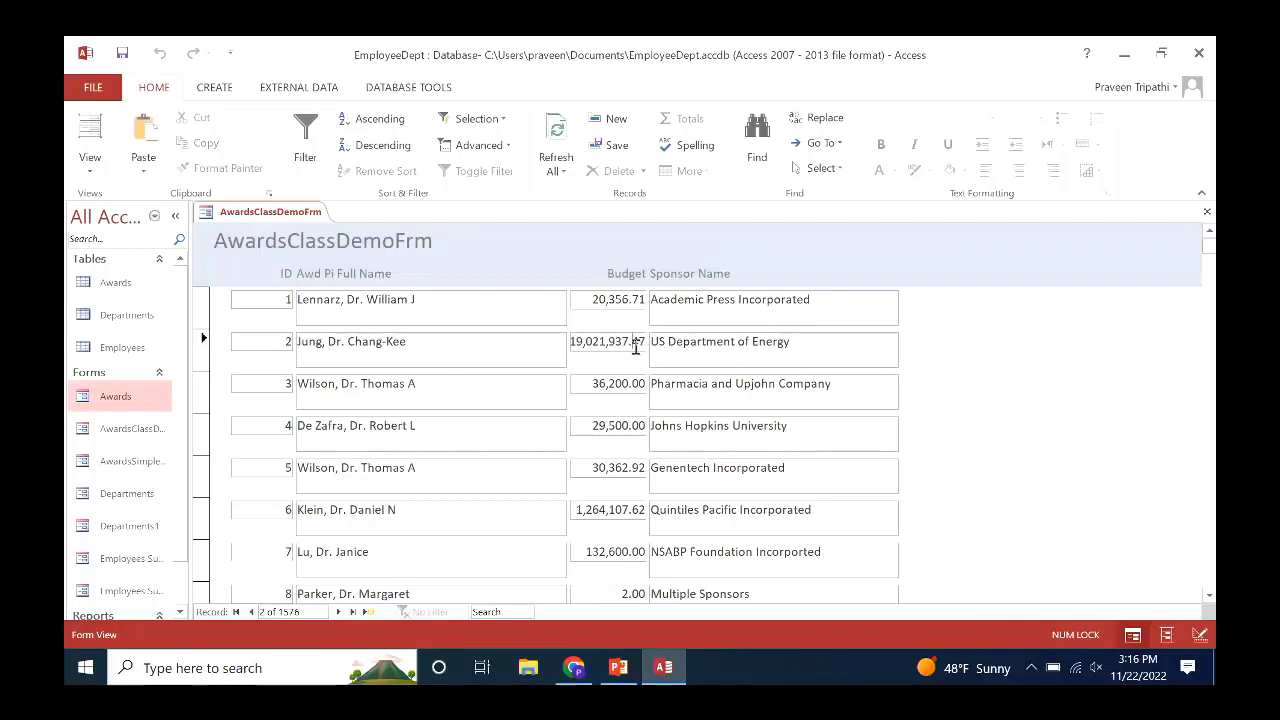
key(Tab)
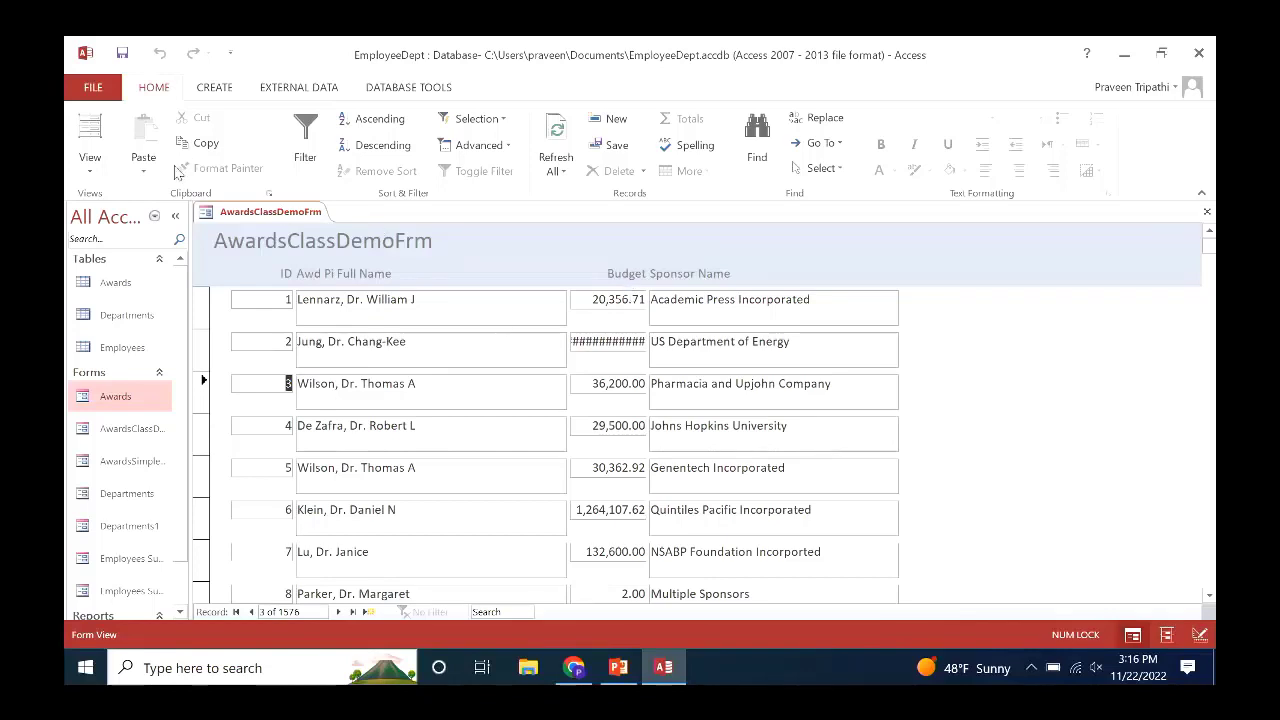
click(95, 171)
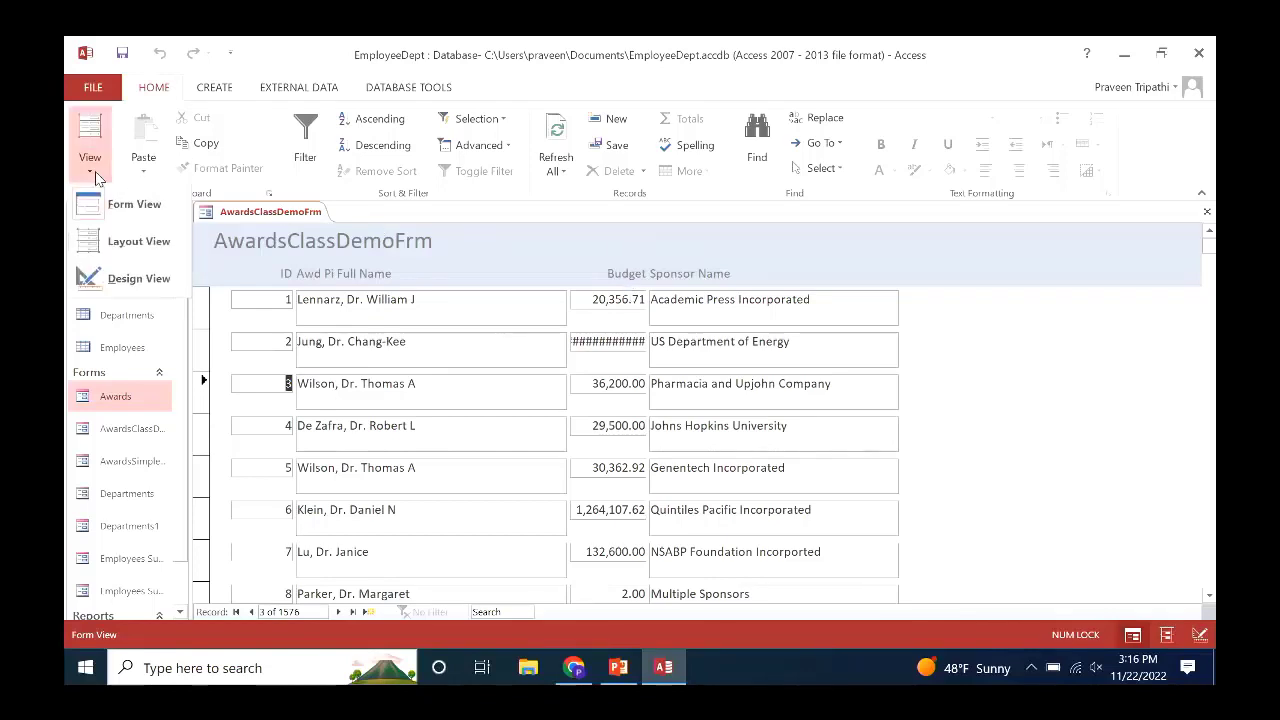
click(128, 245)
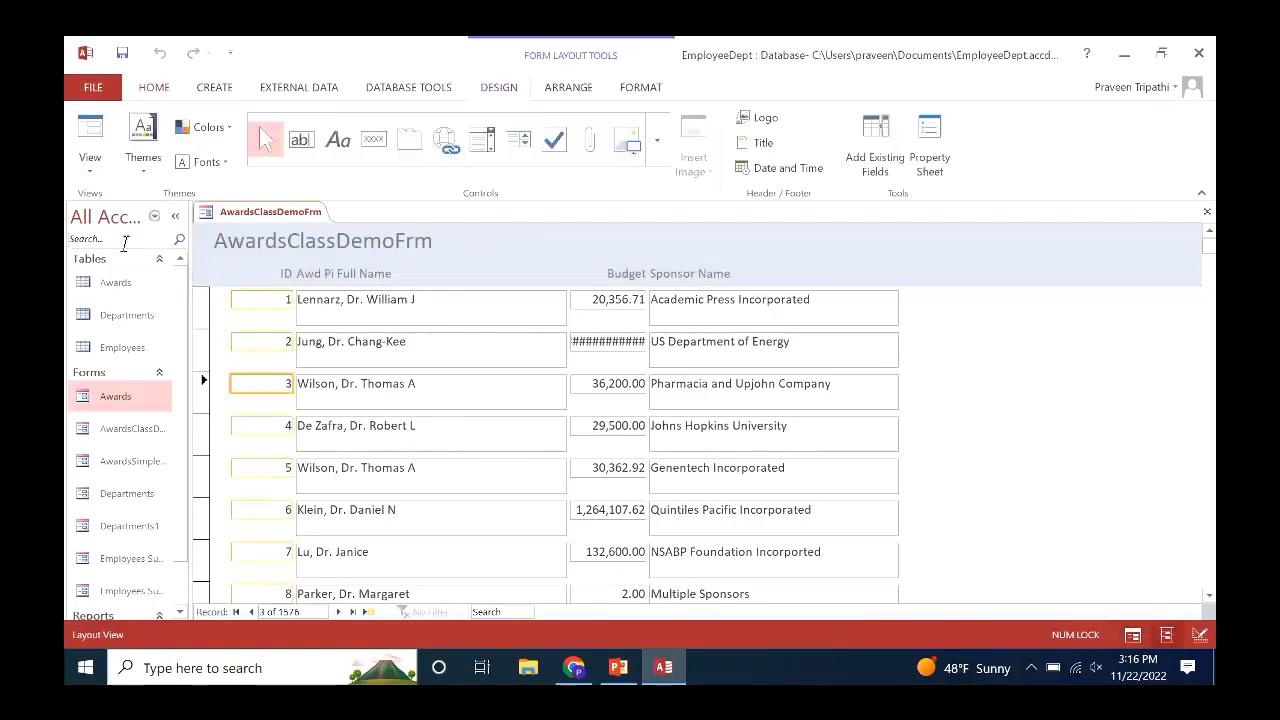
click(90, 172)
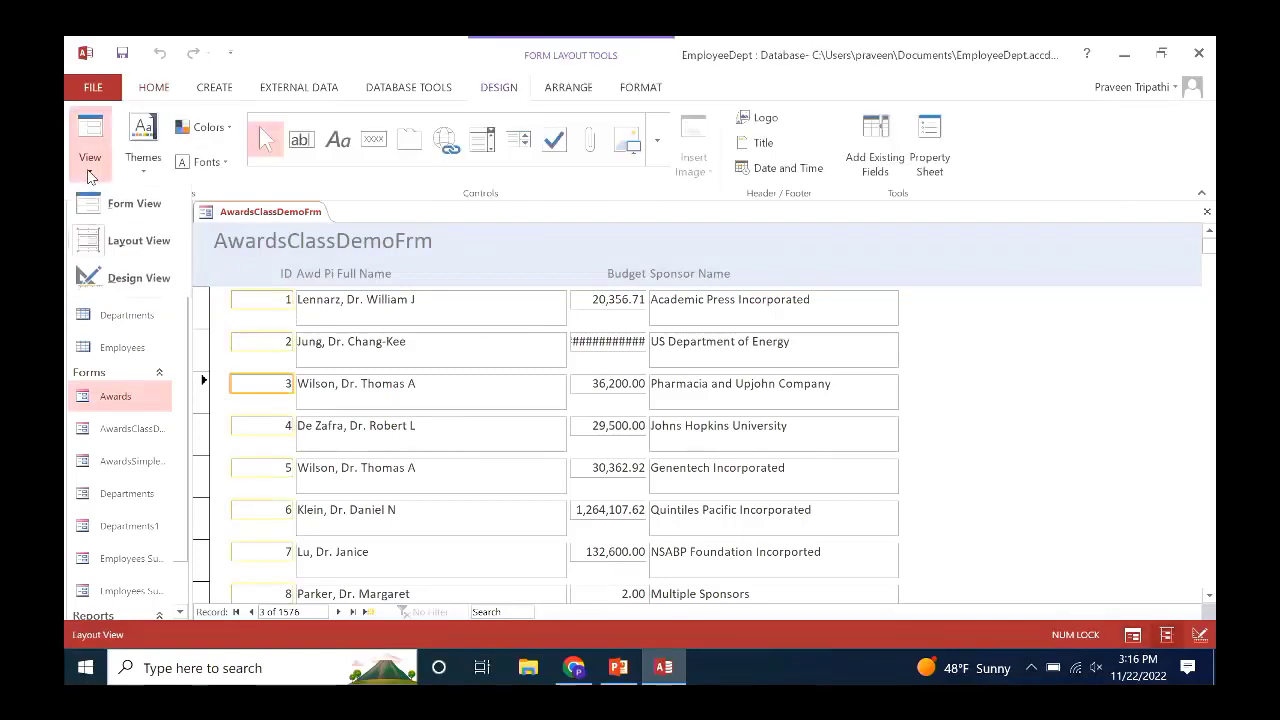
click(118, 240)
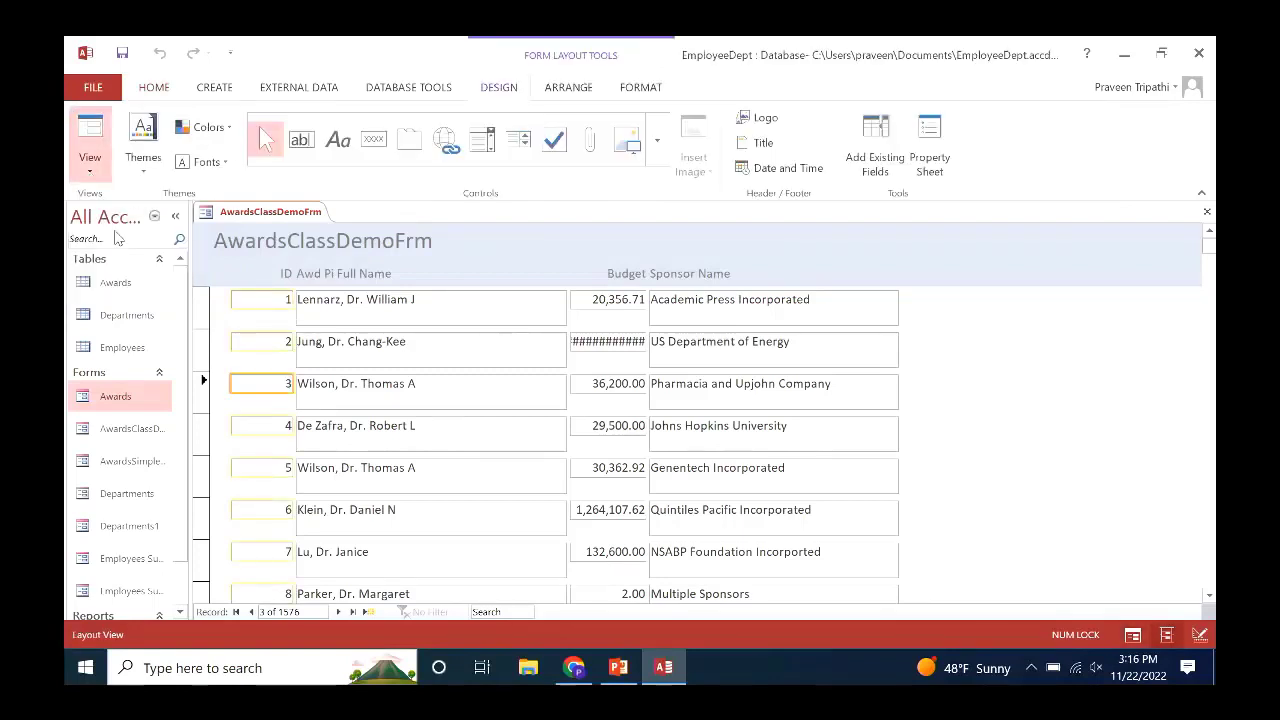
Narrow the Awd Pi Full Name value boxes from their right edge to free space before the Budget column.
click(564, 295)
drag(566, 292, 511, 299)
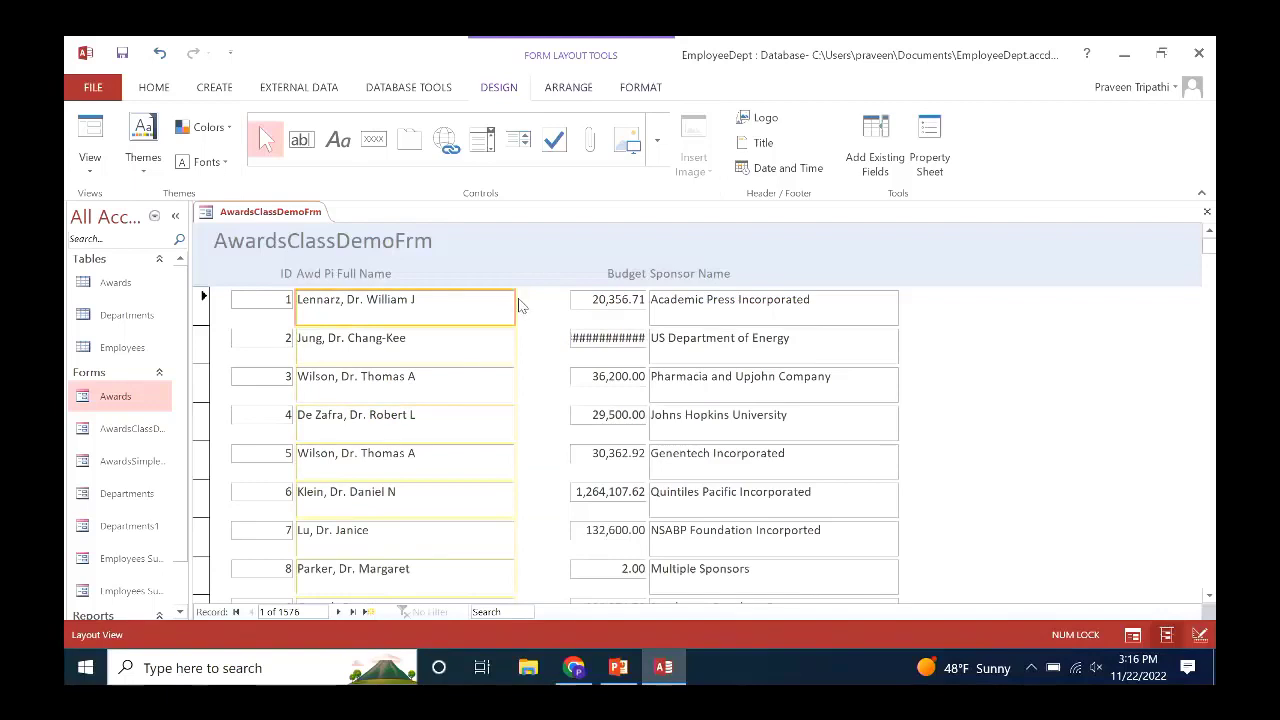
drag(515, 299, 490, 298)
Move the Budget column heading left into the space freed beside the Awd Pi Full Name column.
click(611, 275)
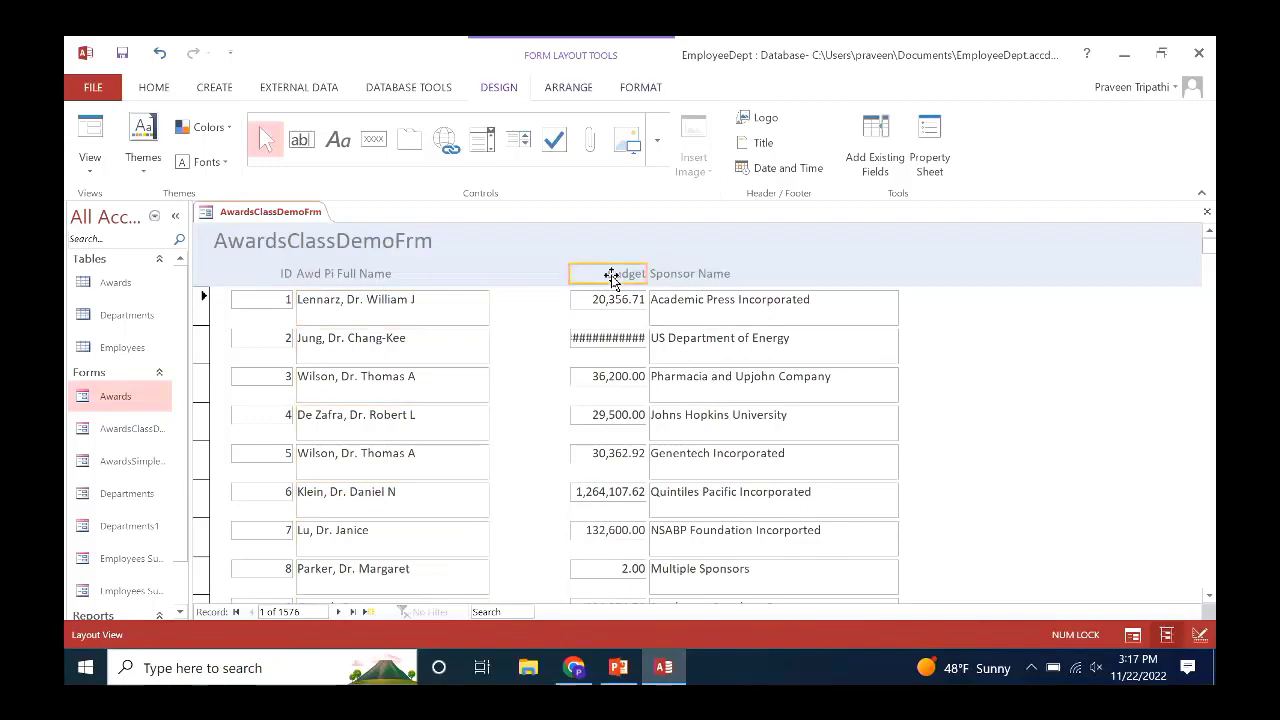
key(Left)
key(Left)
key(Left)
key(Left)
key(Left)
key(Left)
key(Left)
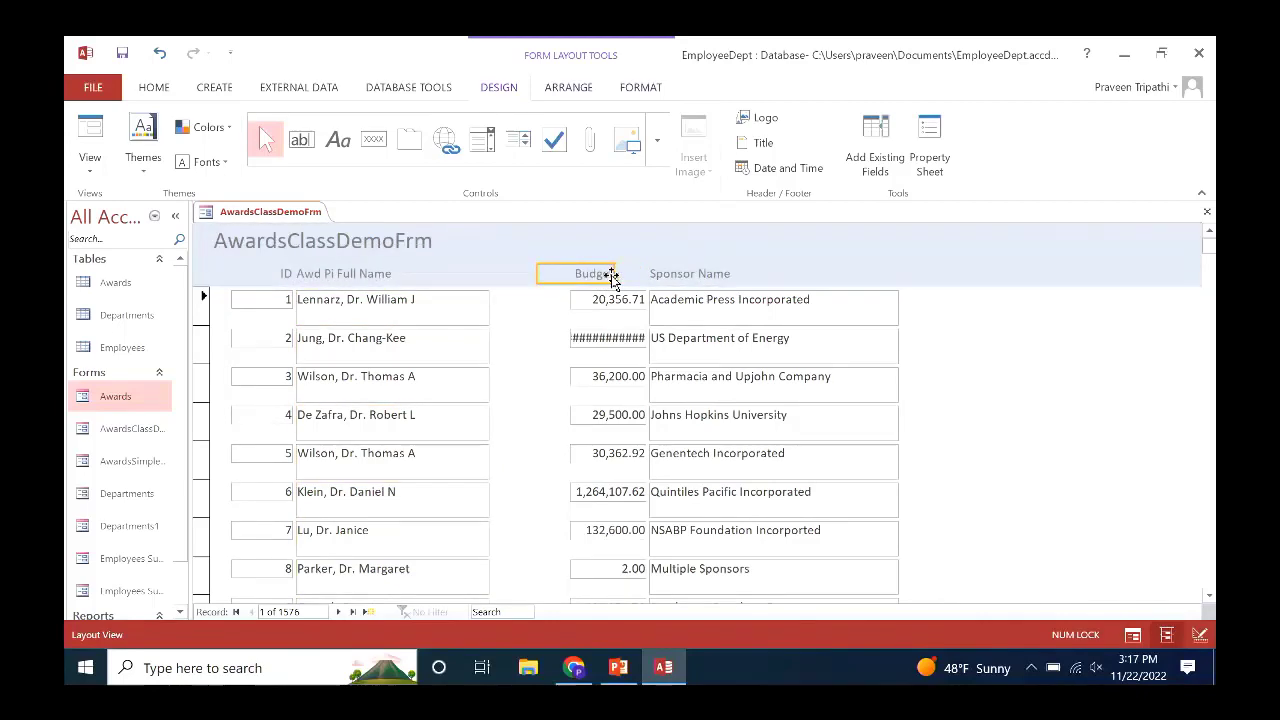
key(Left)
key(Left)
key(Left)
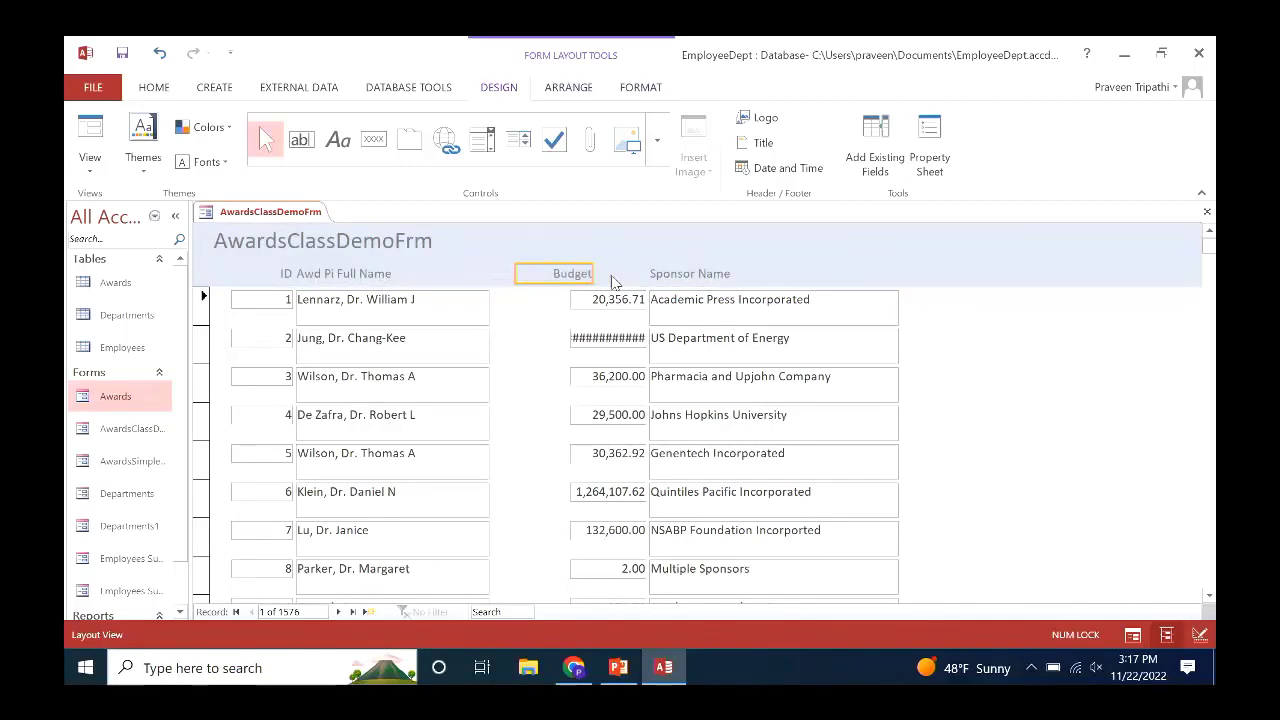
Move the Budget value boxes left beneath their heading and widen them so the full amounts fit.
click(612, 299)
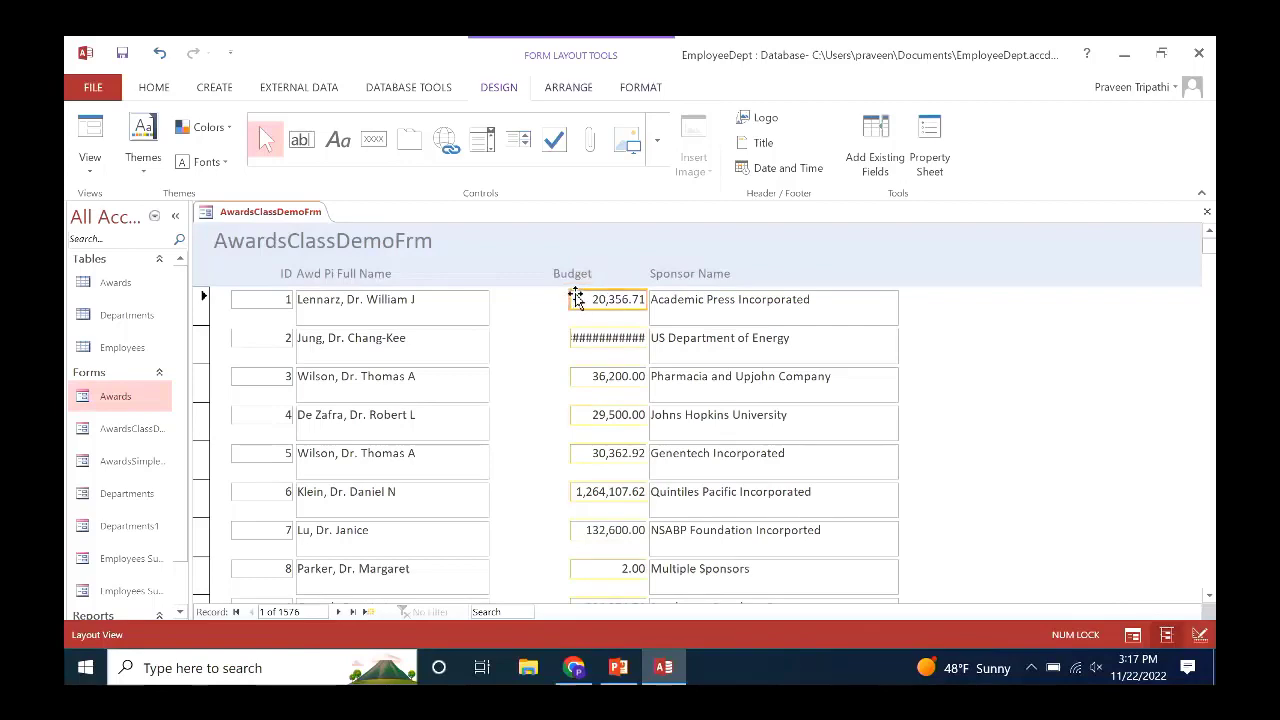
key(Left)
key(Left)
key(Left)
key(Left)
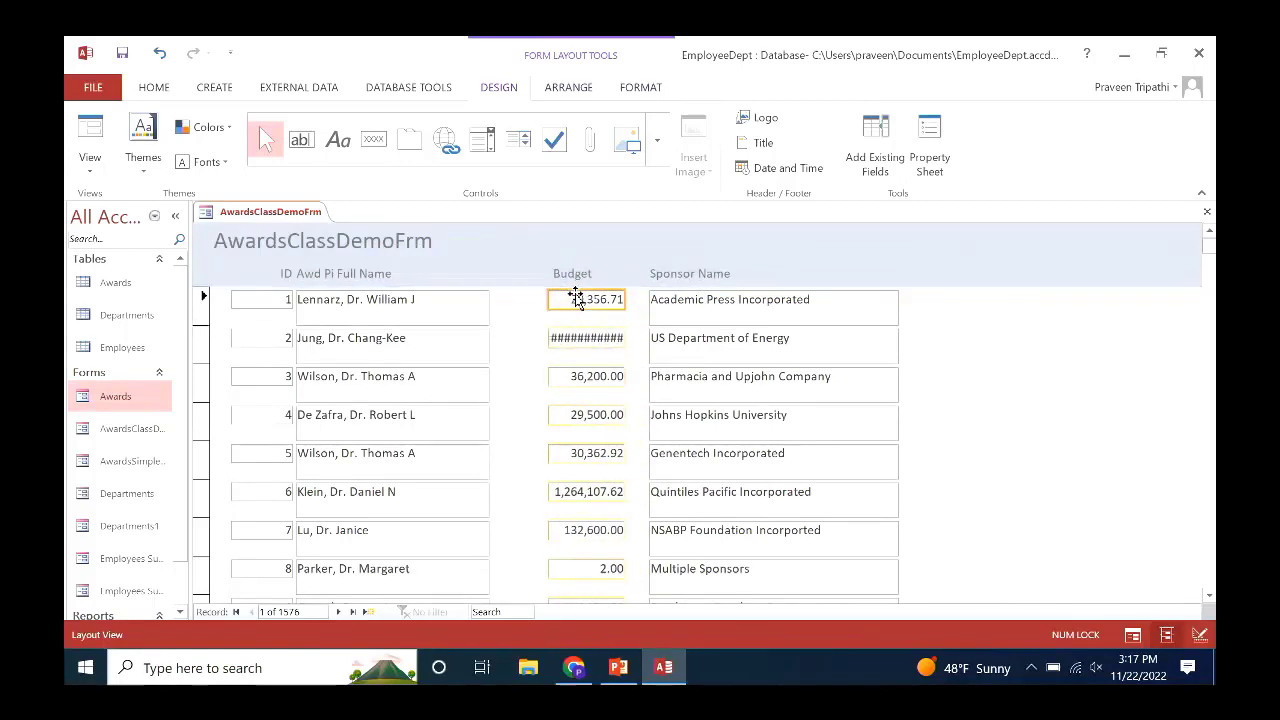
key(Left)
key(Left)
key(Left)
key(Left)
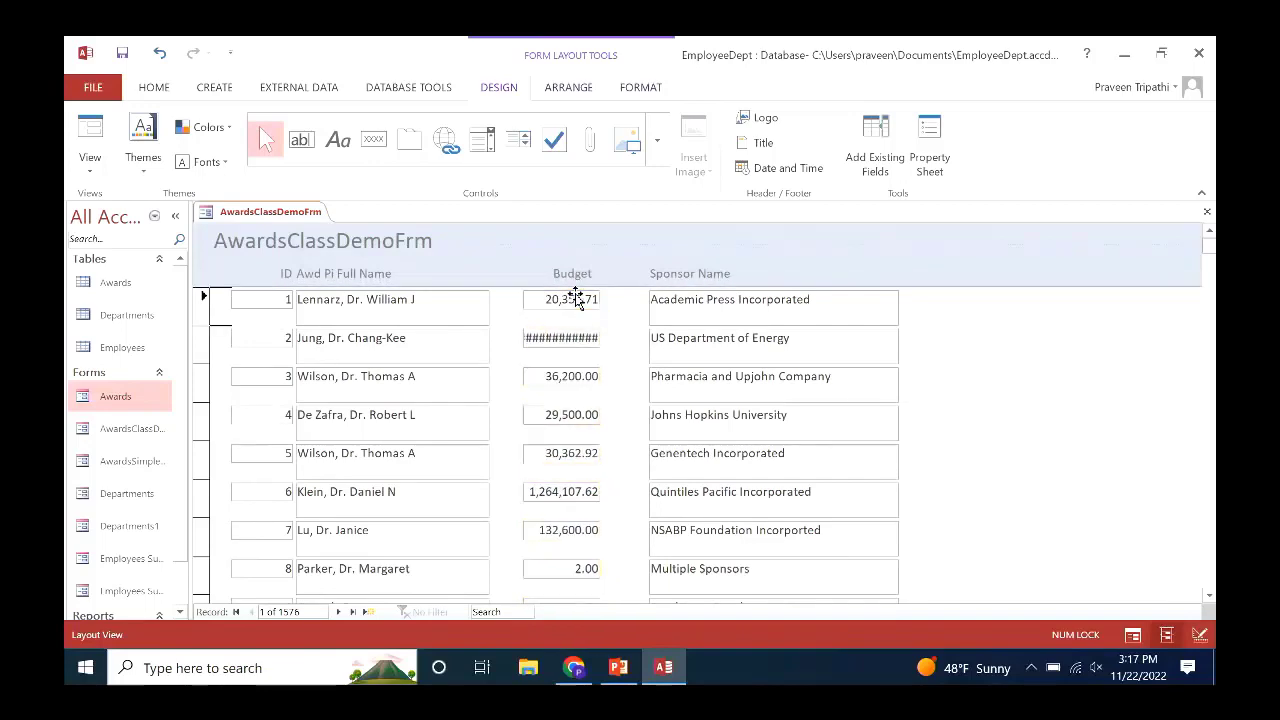
key(Left)
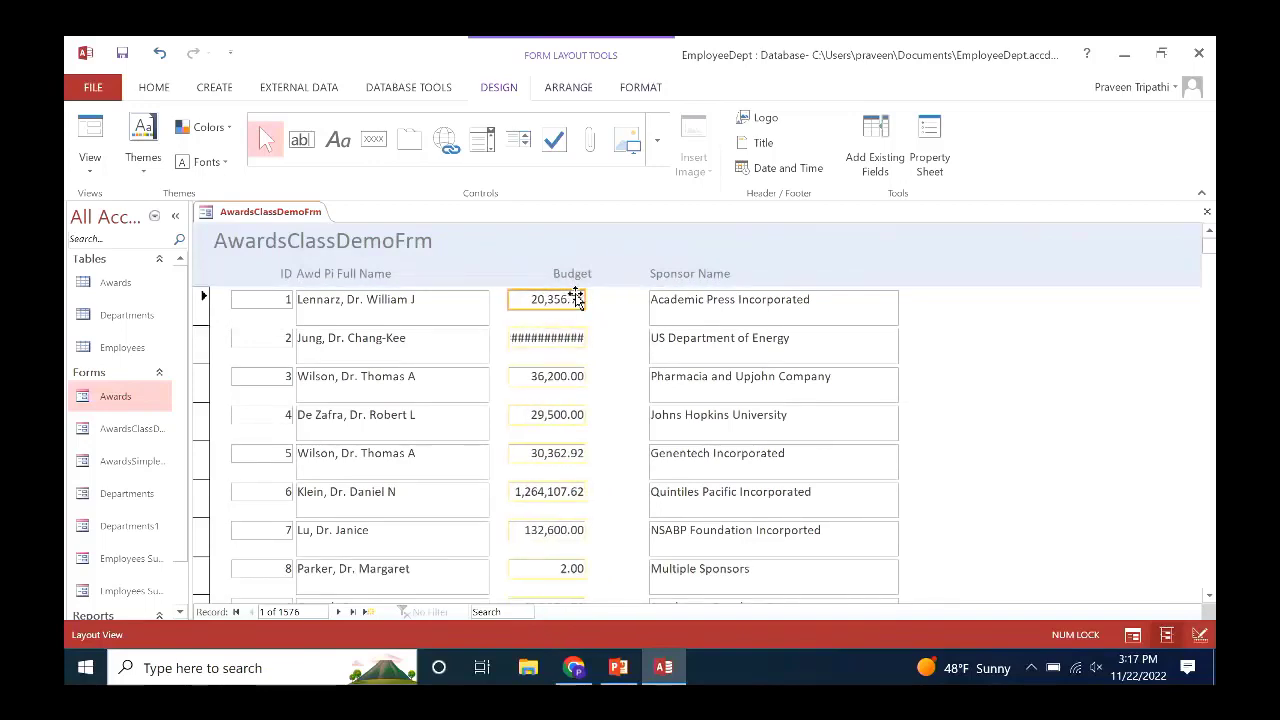
drag(585, 299, 630, 310)
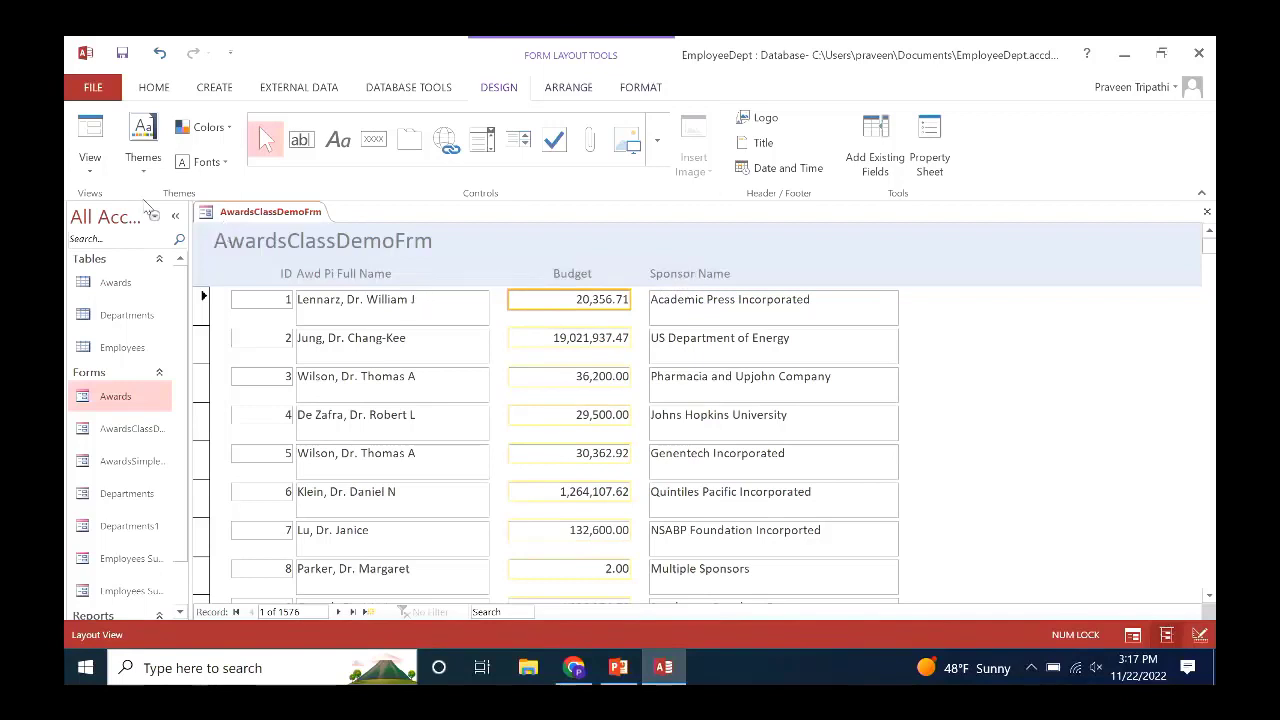
Switch the form back to Form View and review the adjusted columns.
click(89, 170)
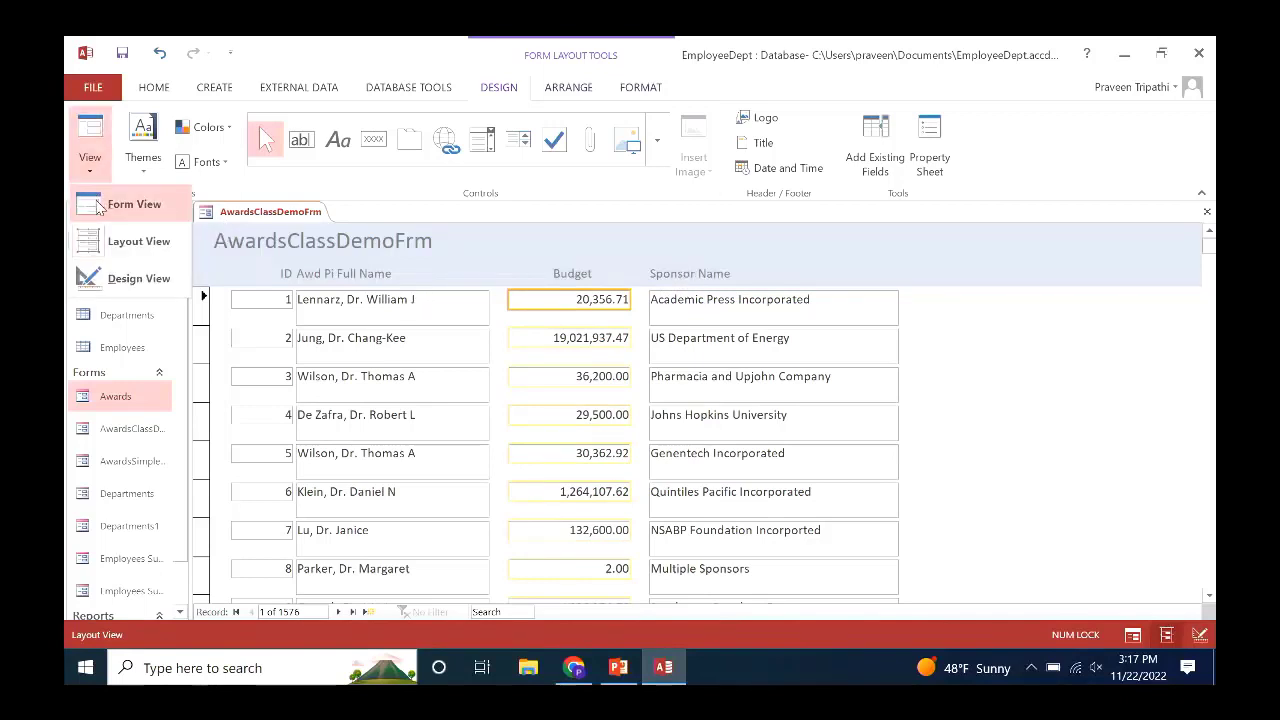
click(96, 203)
click(993, 377)
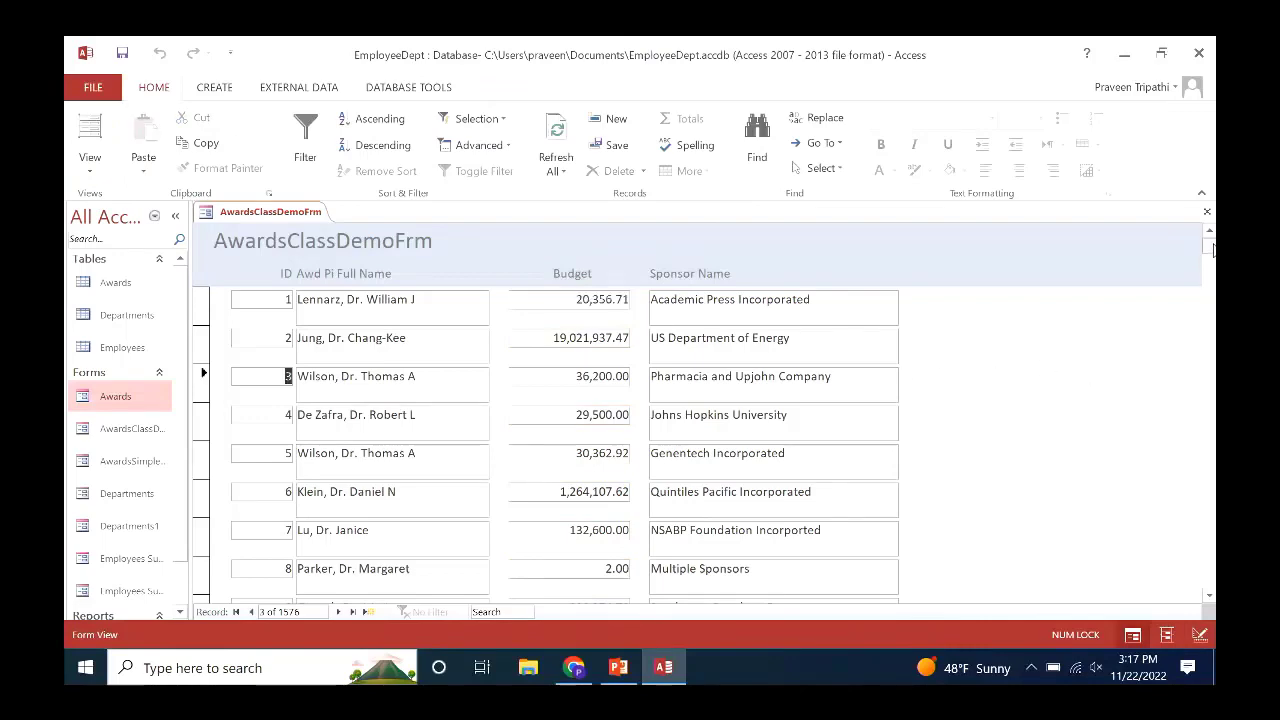
mouse_move(1212, 250)
mouse_down()
mouse_move(1208, 404)
mouse_move(1208, 232)
mouse_up()
Step forward through the form's records one at a time from record 3 to record 9.
click(214, 87)
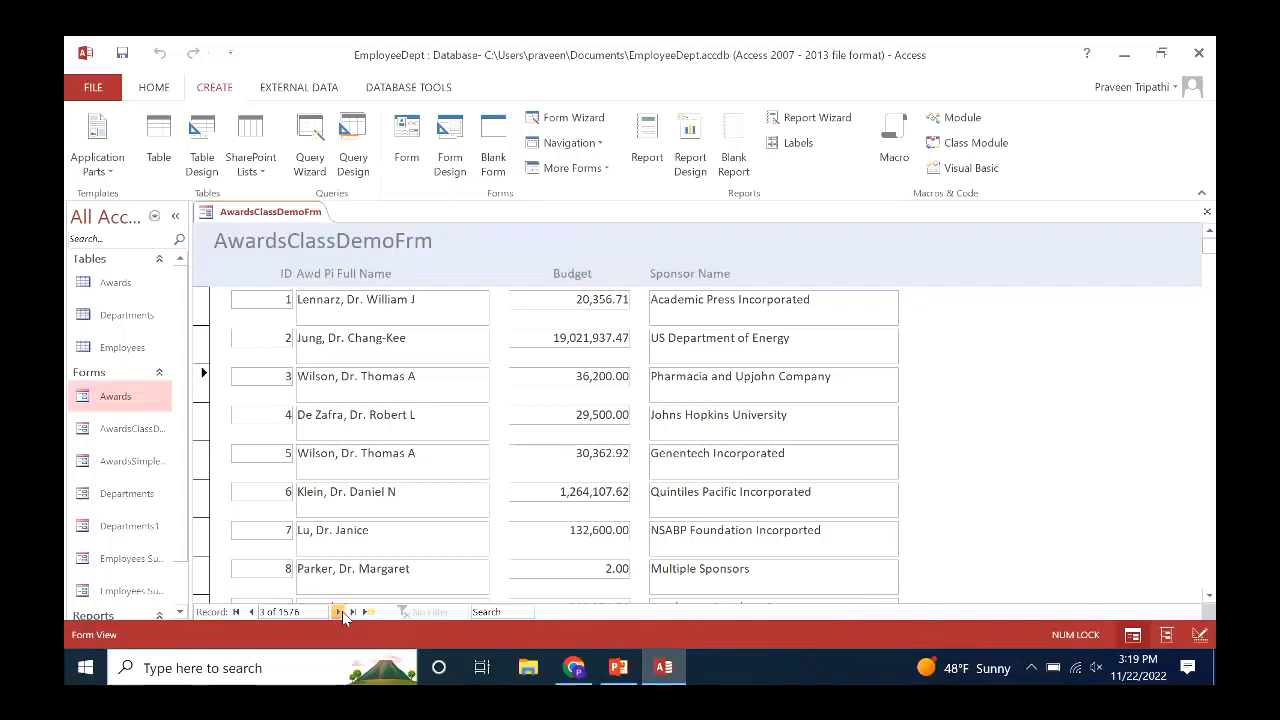
click(342, 613)
click(342, 613)
click(342, 613)
click(343, 613)
click(343, 613)
click(343, 613)
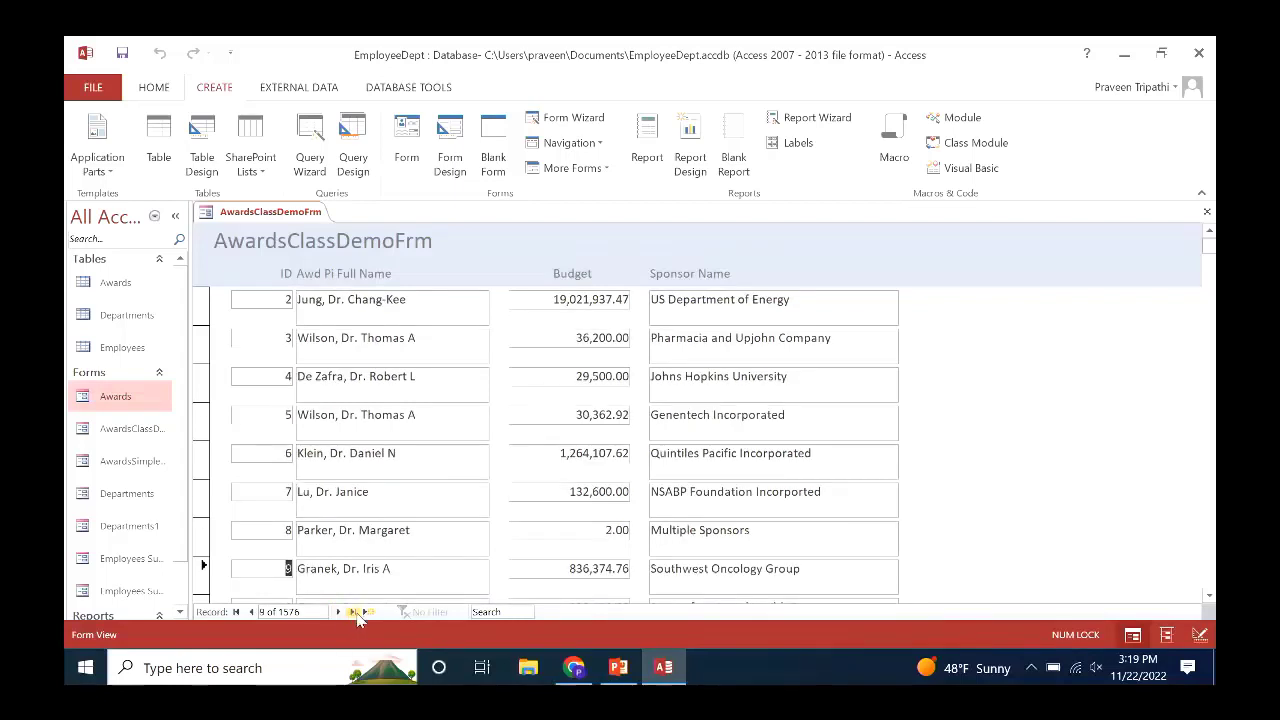
Start a new blank record in the awards form and try to enter 1 in its ID field.
click(368, 613)
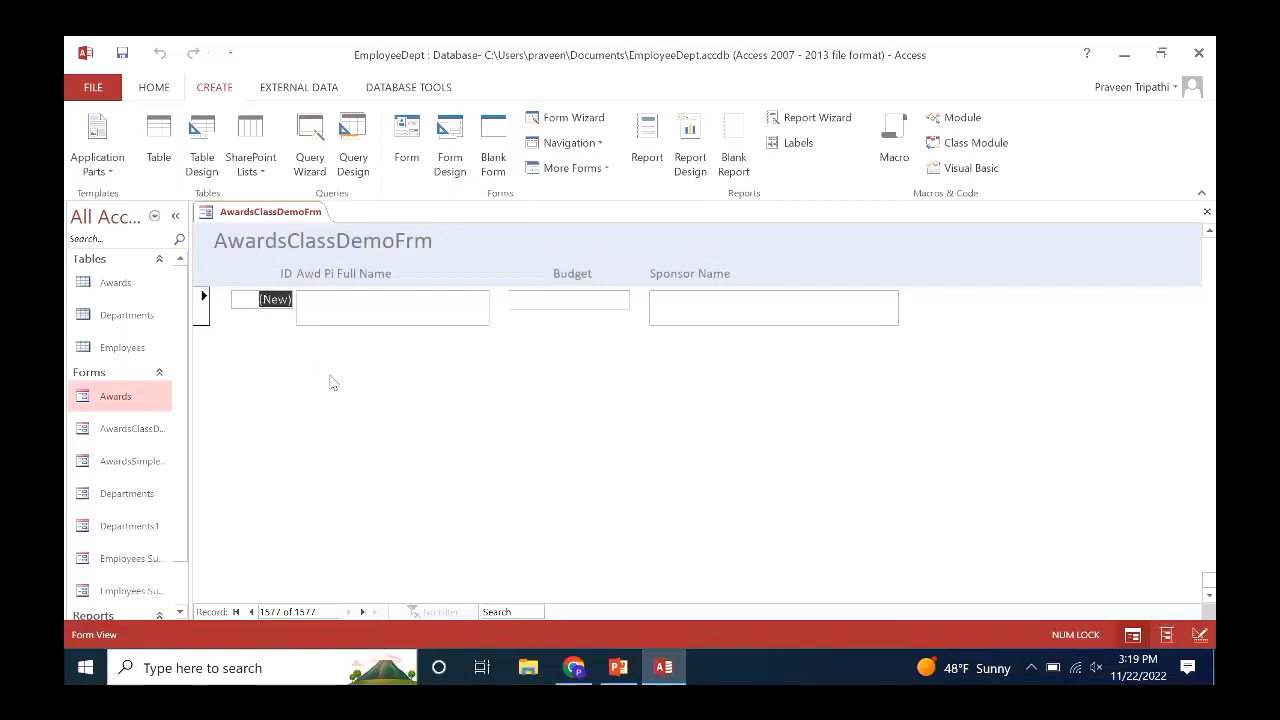
key(1)
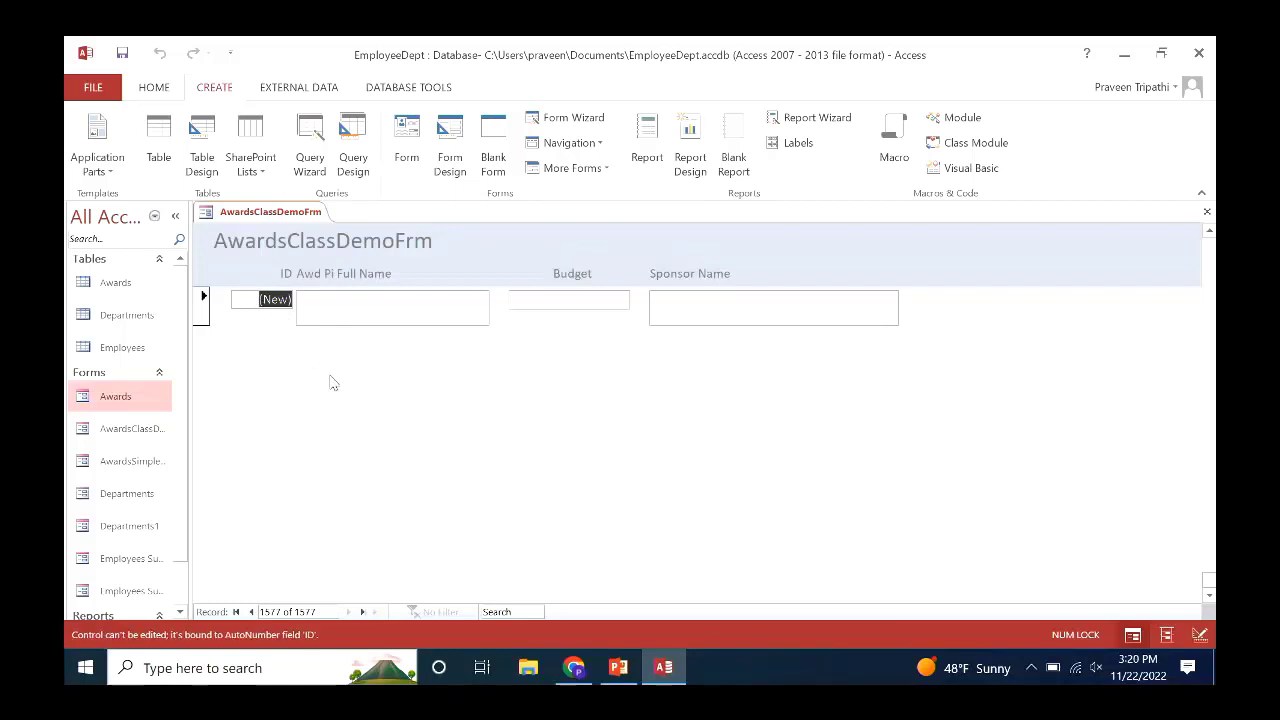
click(260, 299)
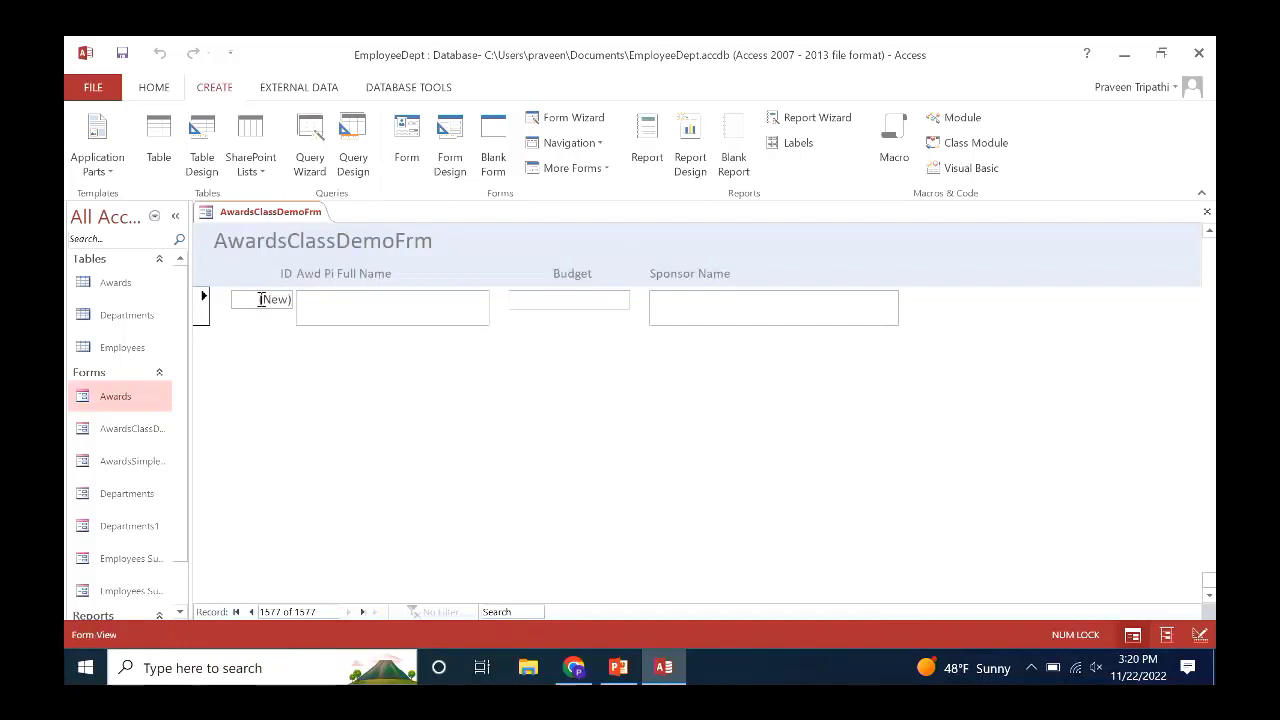
key(1)
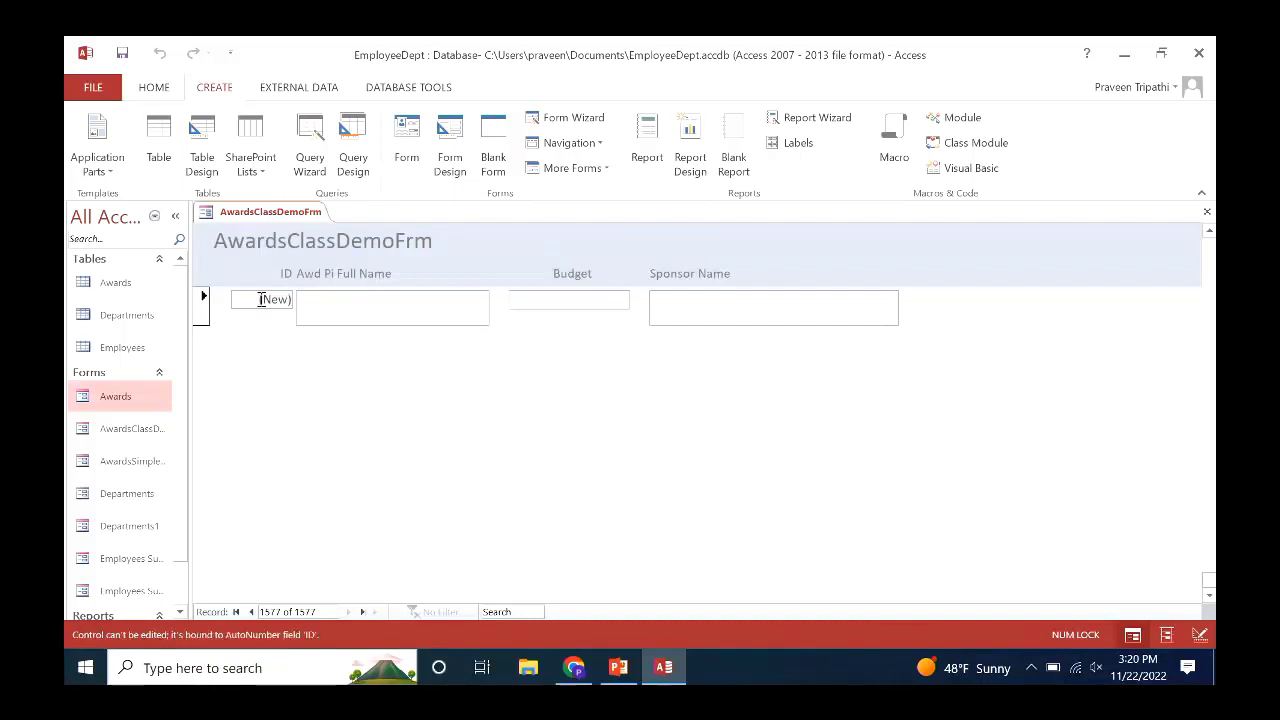
Set the new record's Awd Pi Full Name to SBU ISE 305 Fall 2022.
click(344, 311)
text(1111)
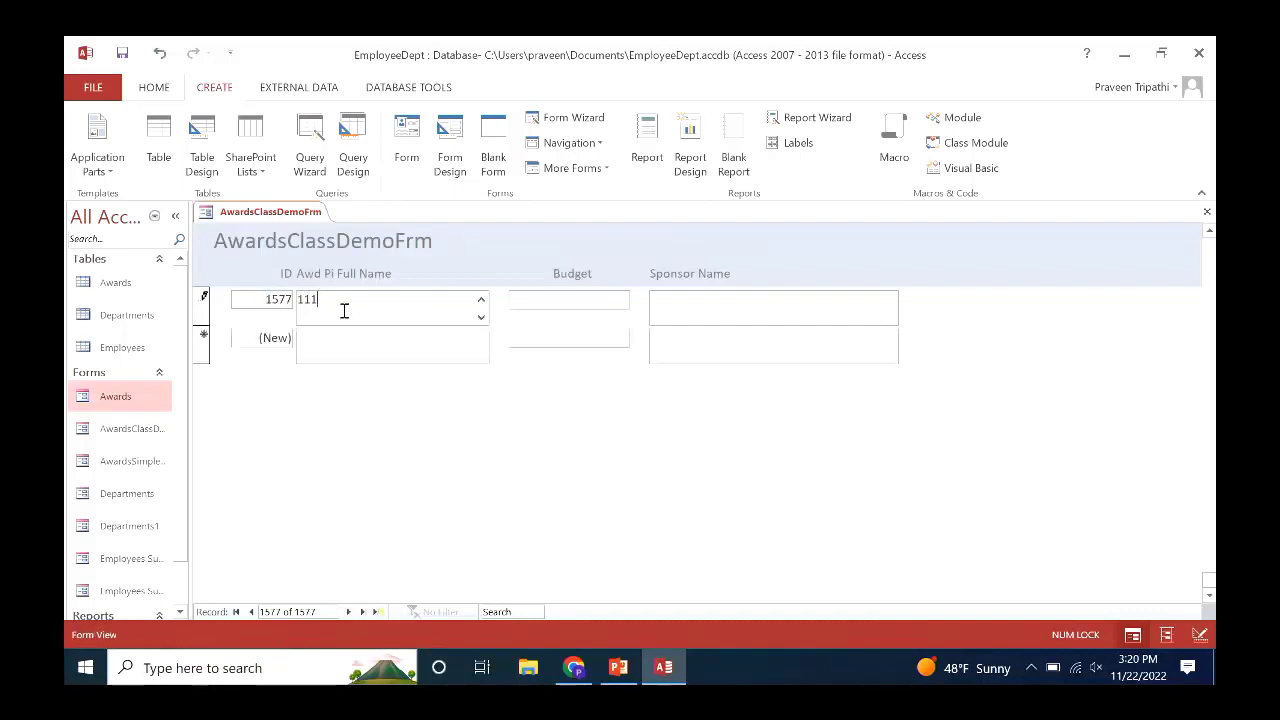
key(BackSpace)
key(BackSpace)
key(BackSpace)
key(BackSpace)
text(SBU ISE 305 Fall 2022)
Set the new record's Budget to 100000 and Sponsor Name to ABC, and save it by returning to the previous record.
click(563, 292)
text(100000)
click(680, 303)
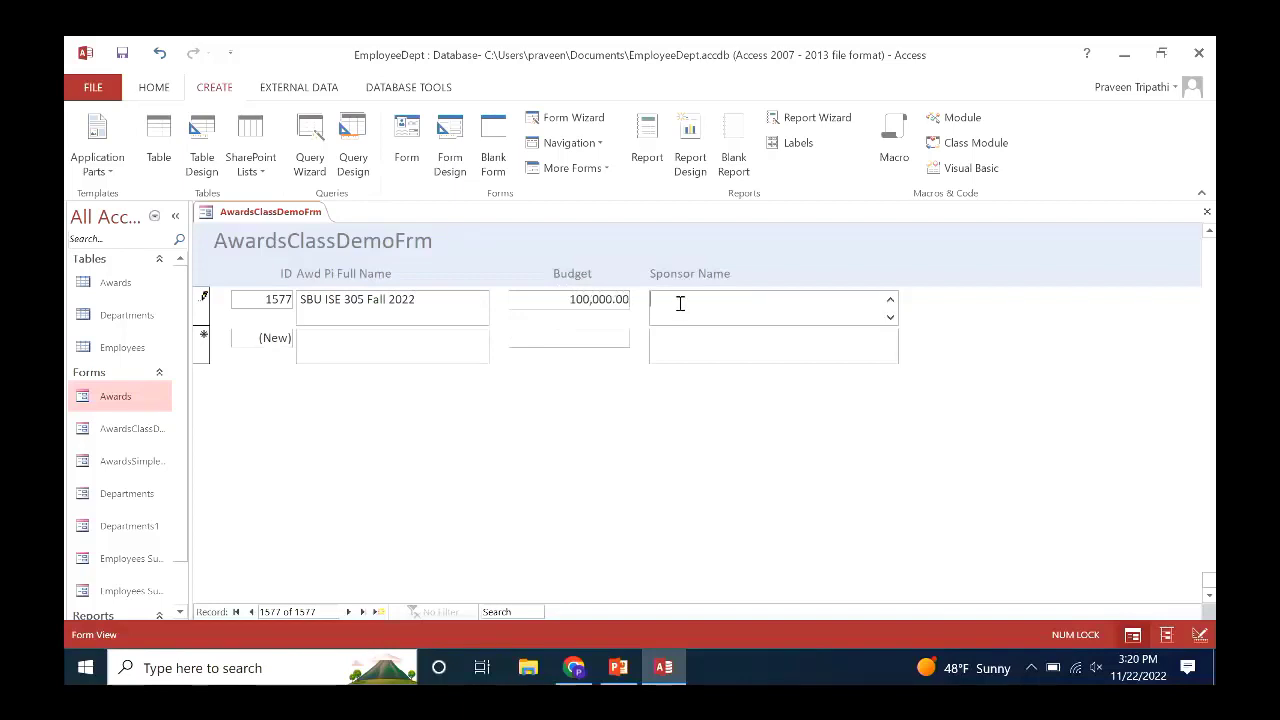
text(ABC)
click(252, 614)
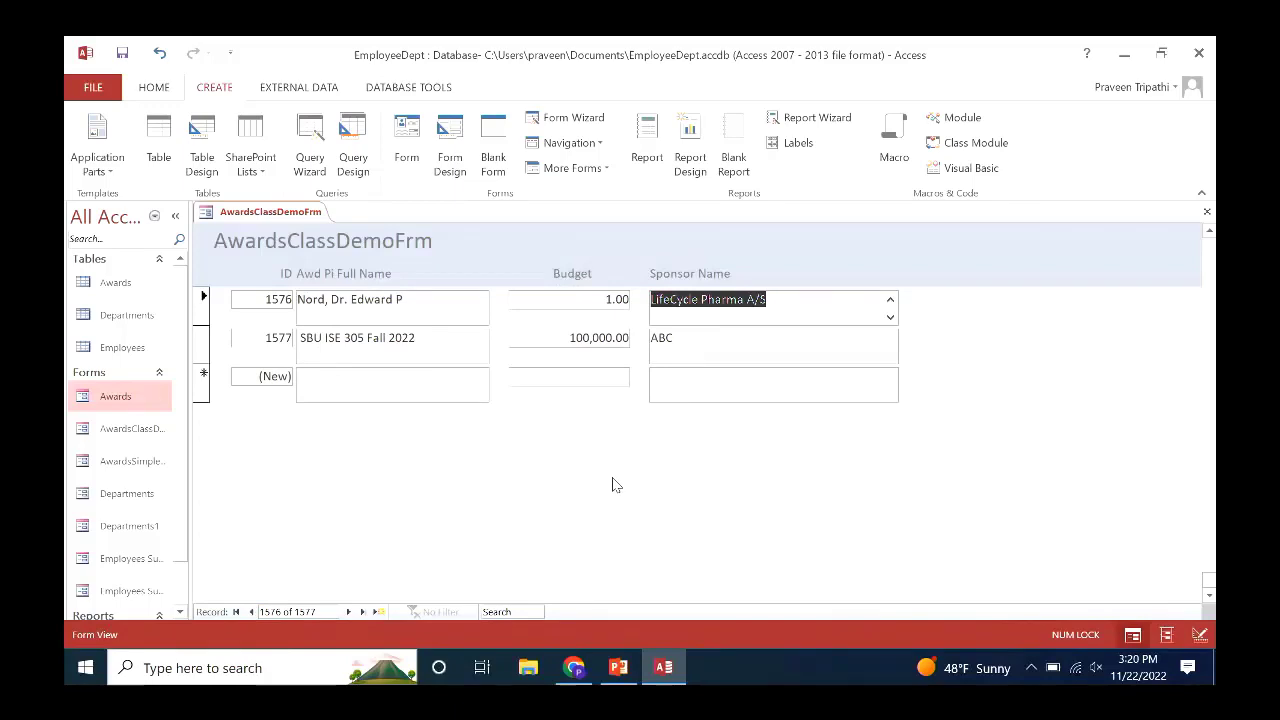
Review the award records preceding the new entry, and view a blank form in Design View before closing it.
click(1209, 231)
scroll(1209, 231, up, 9)
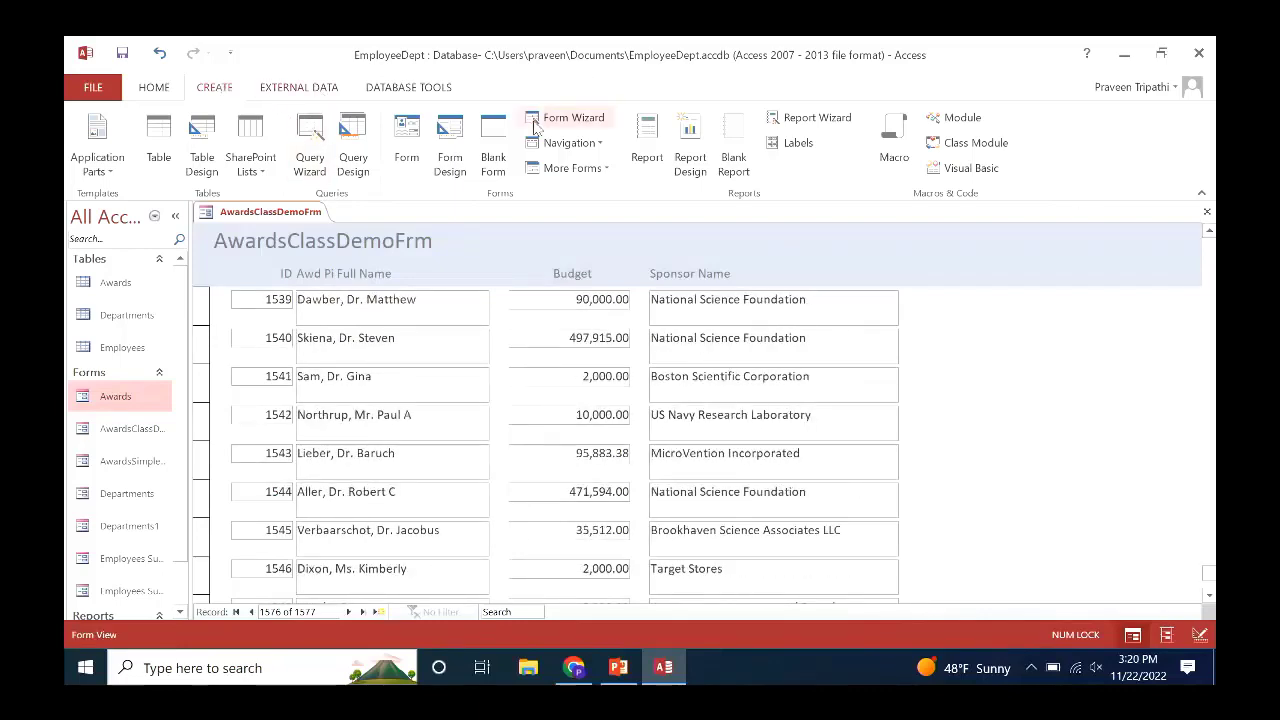
click(441, 136)
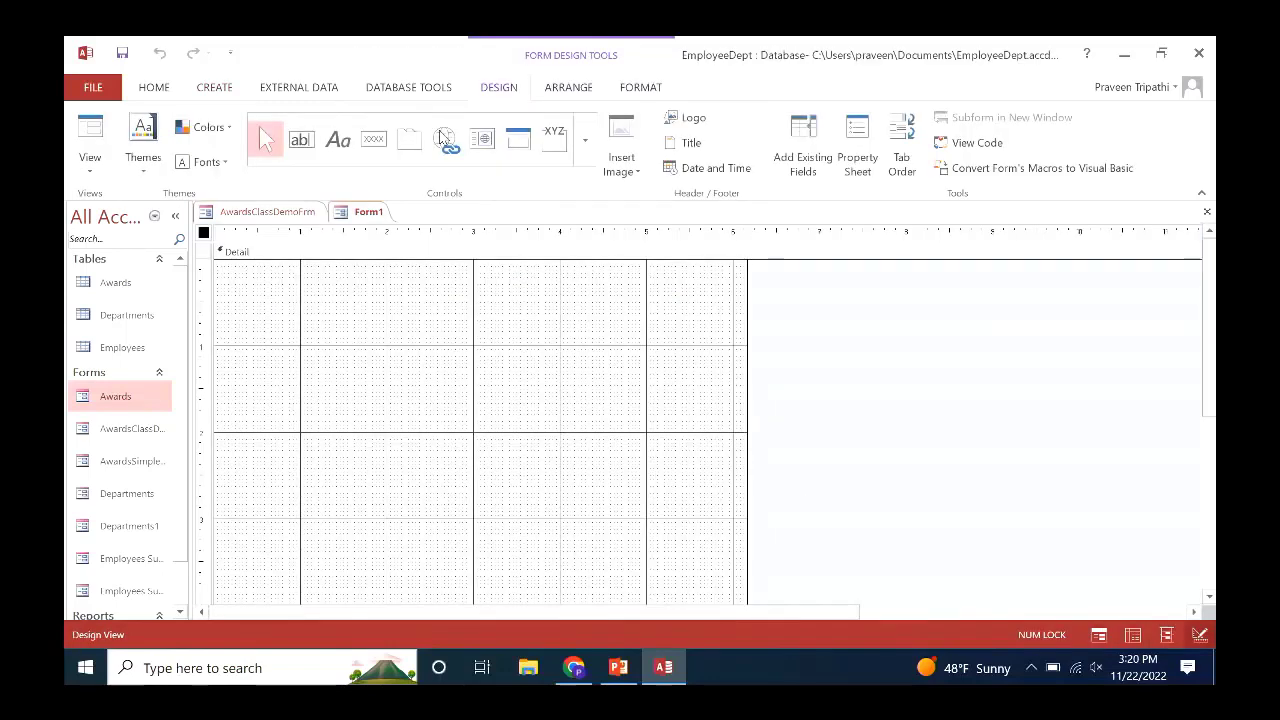
click(1207, 212)
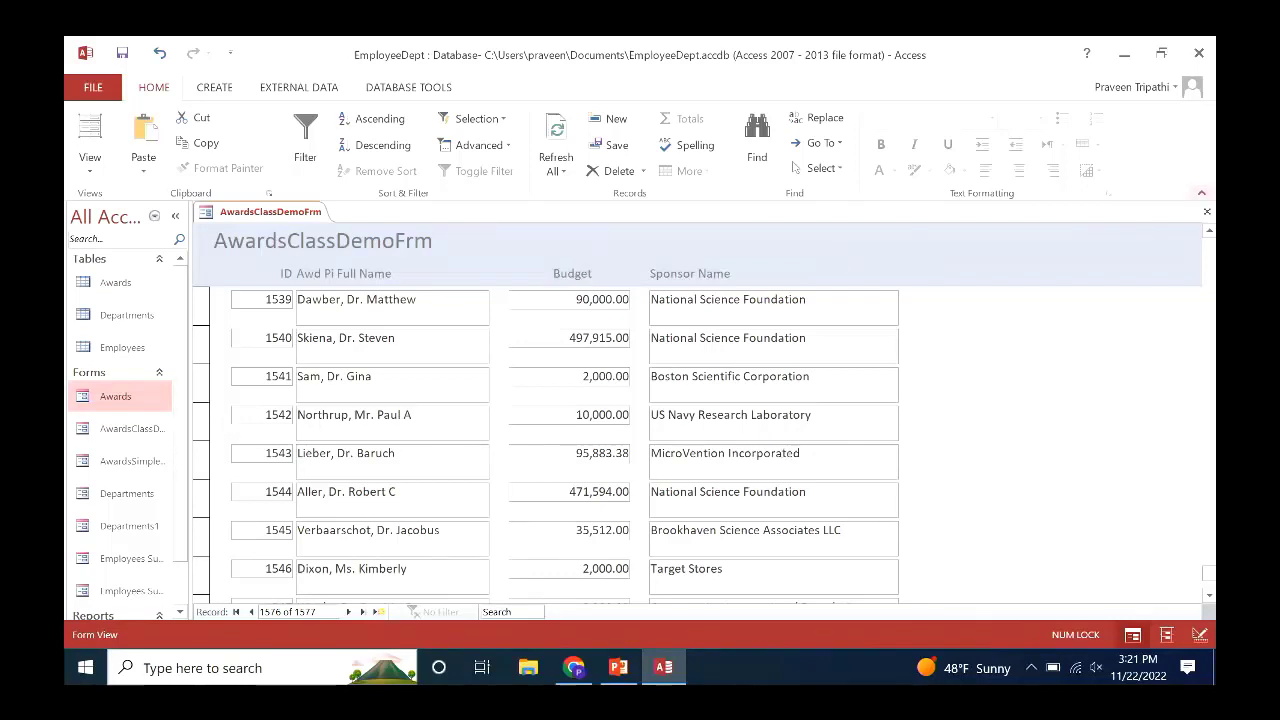
Close AwardsClassDemoFrm without saving its design changes and open the database's Relationships diagram.
click(1207, 214)
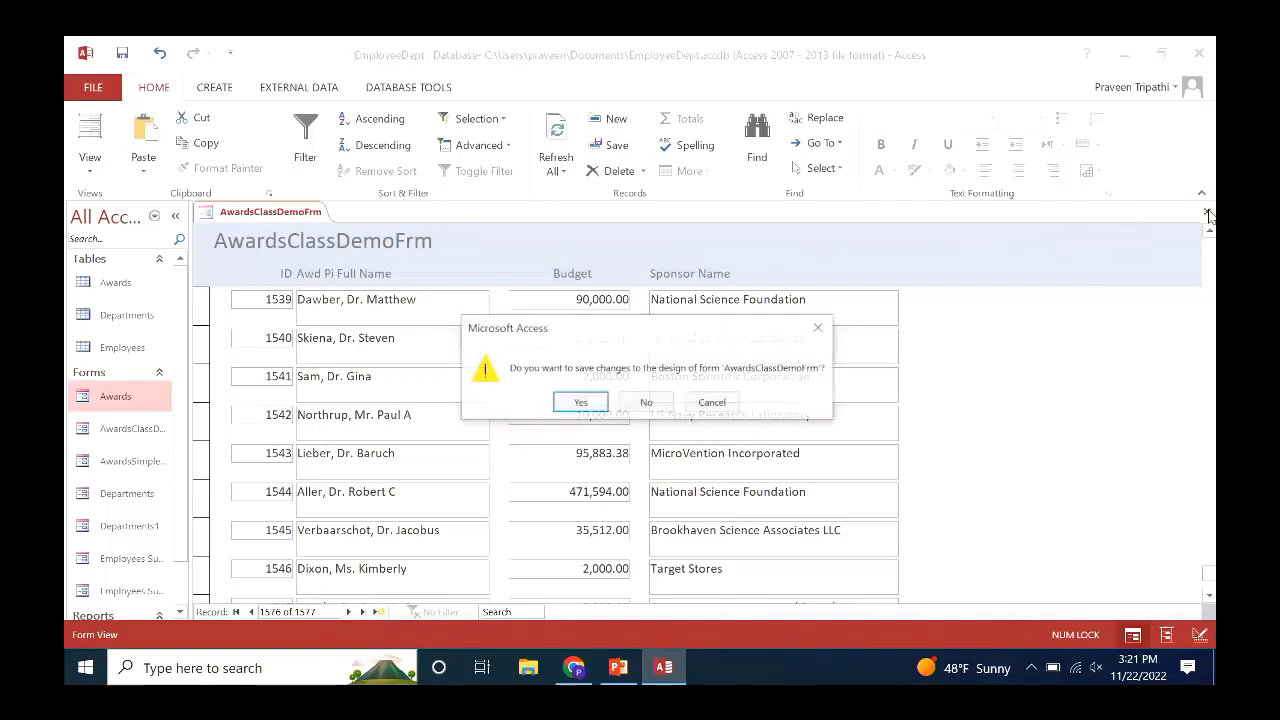
click(648, 404)
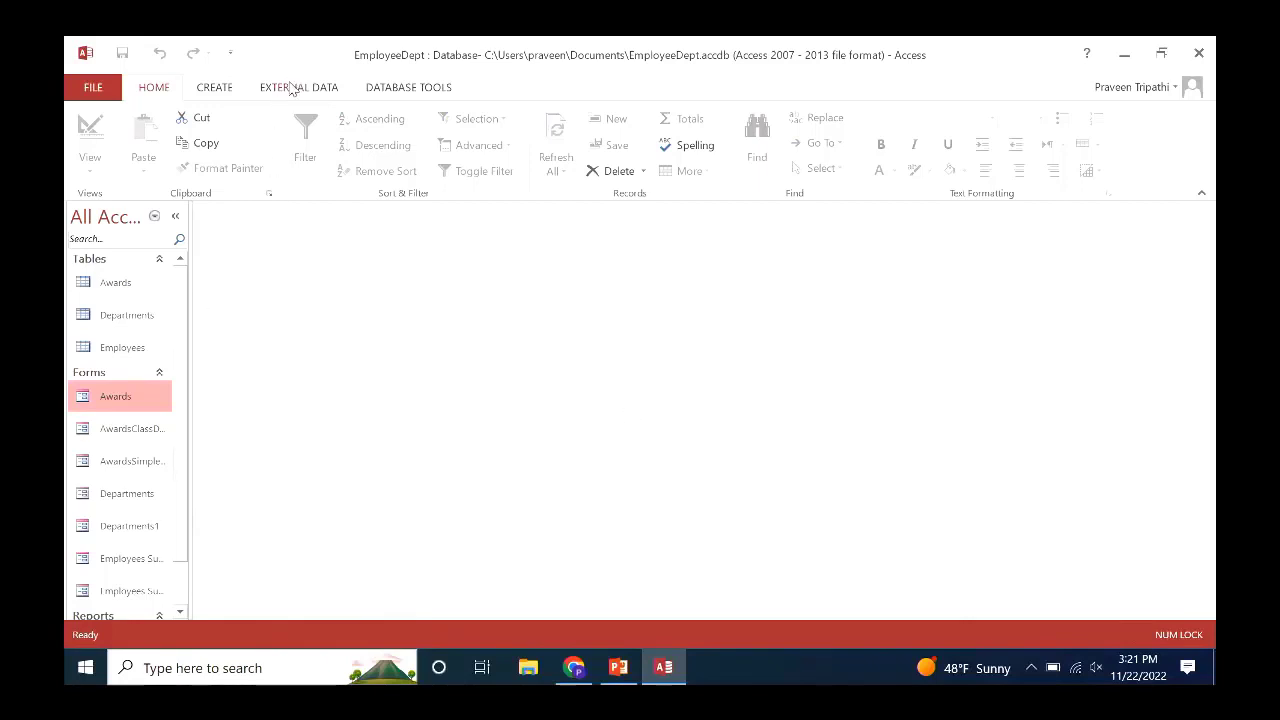
click(384, 90)
click(289, 140)
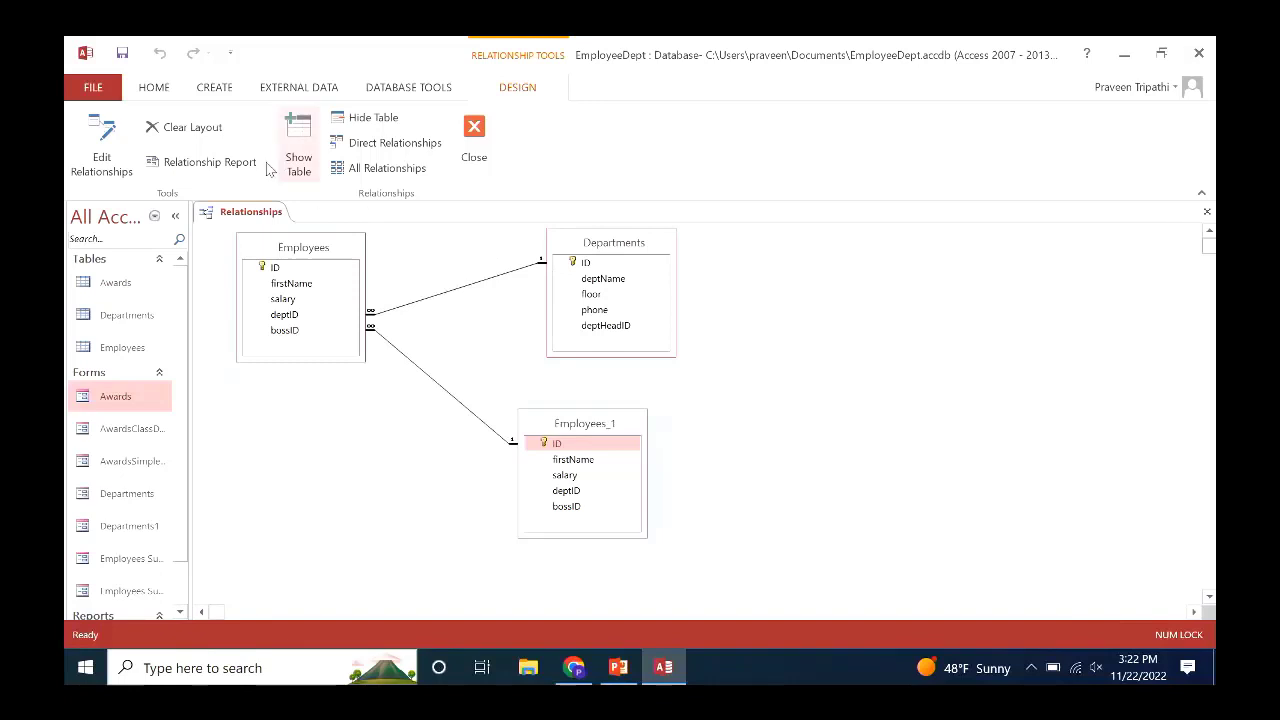
click(215, 94)
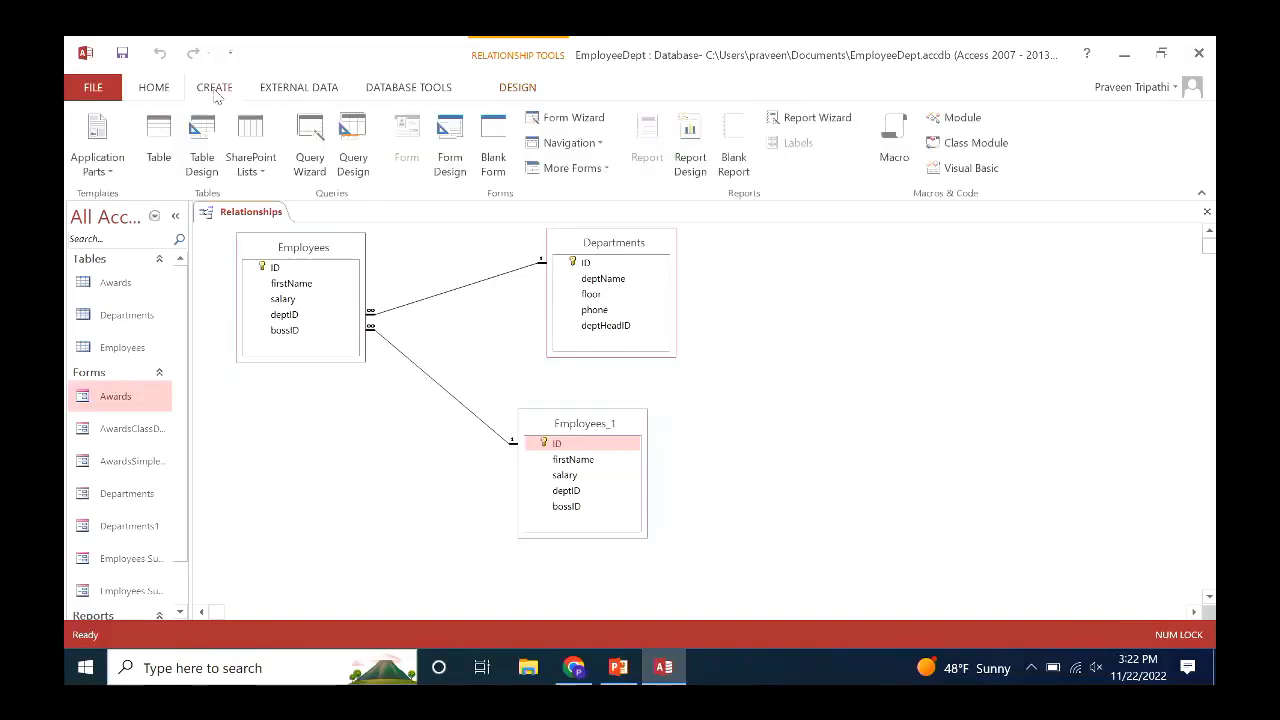
click(574, 117)
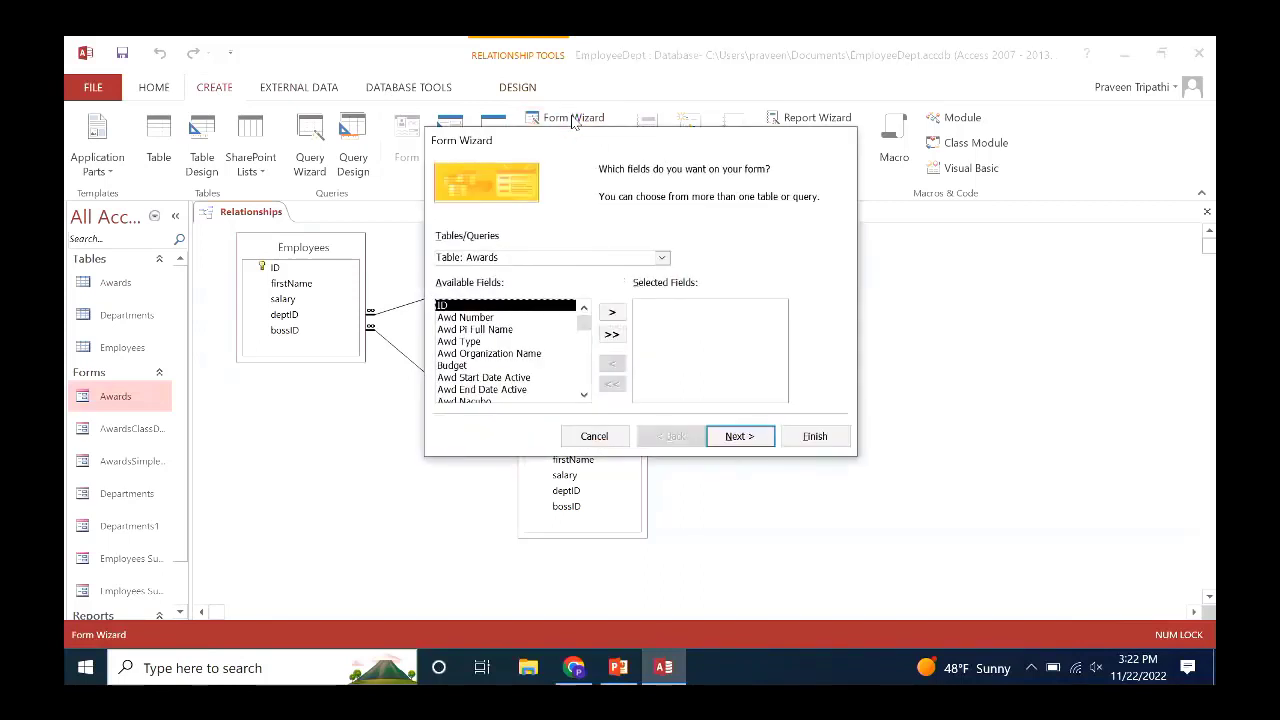
click(663, 259)
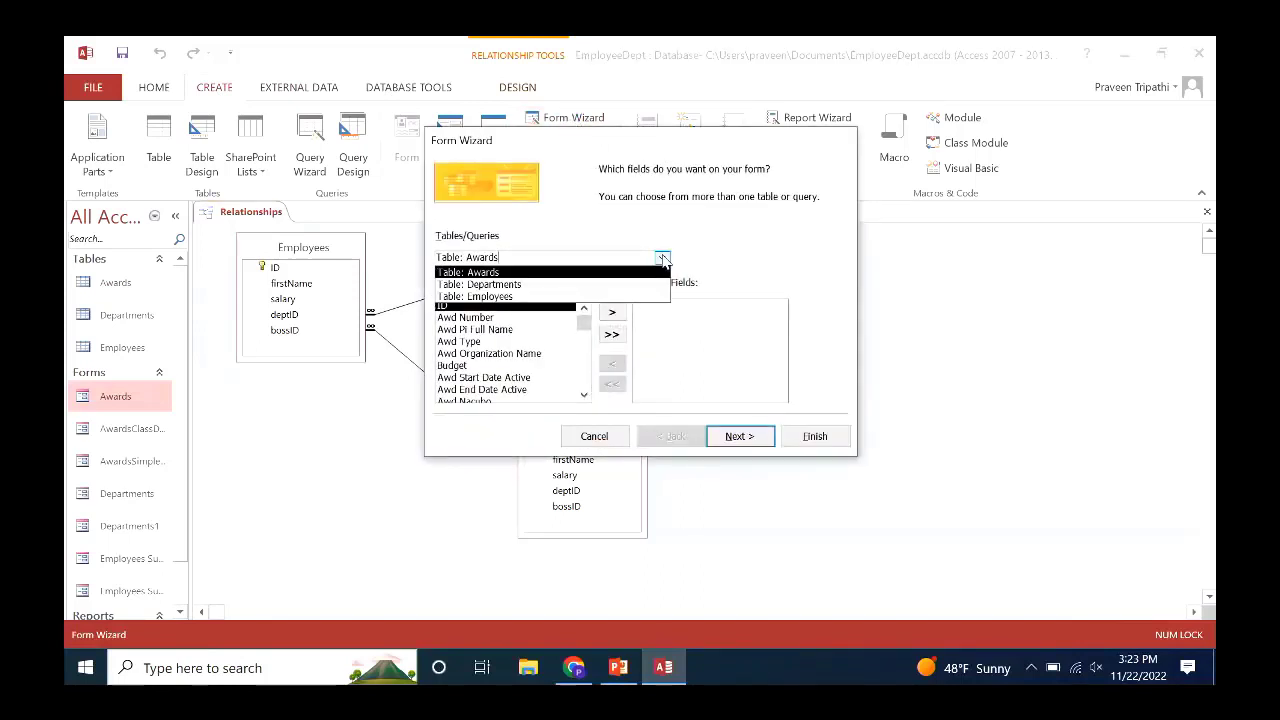
click(612, 285)
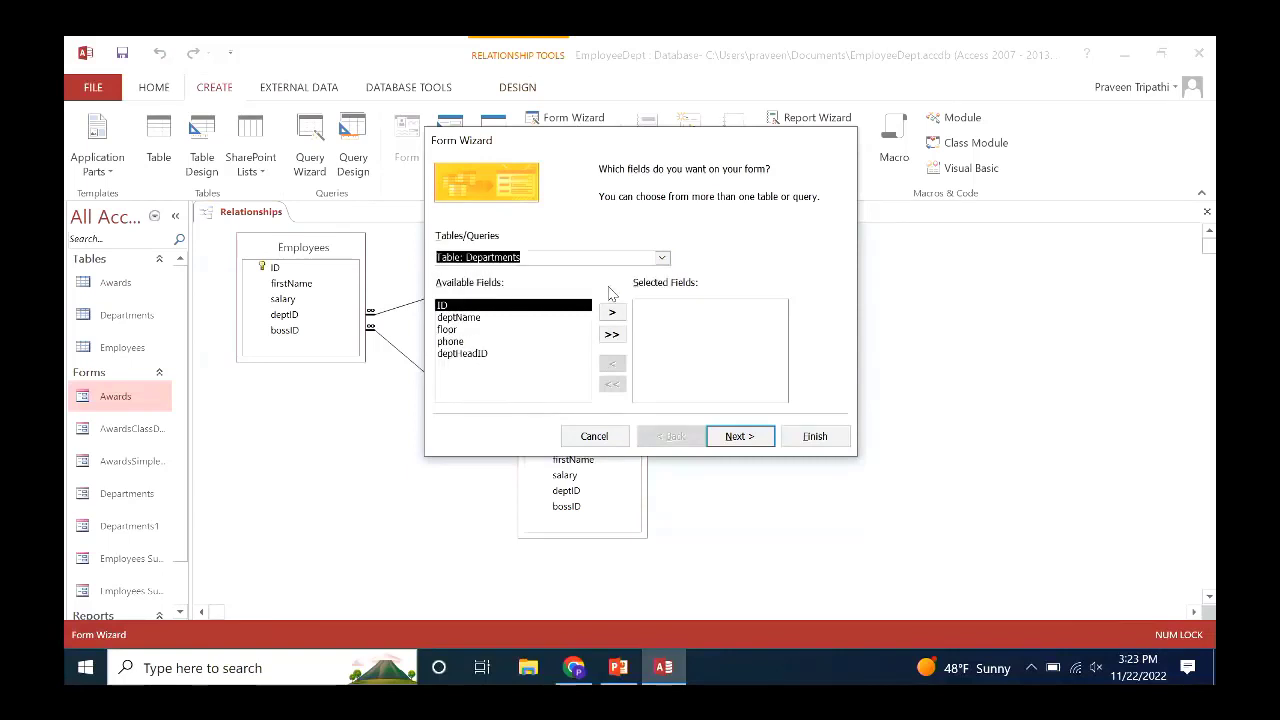
click(609, 444)
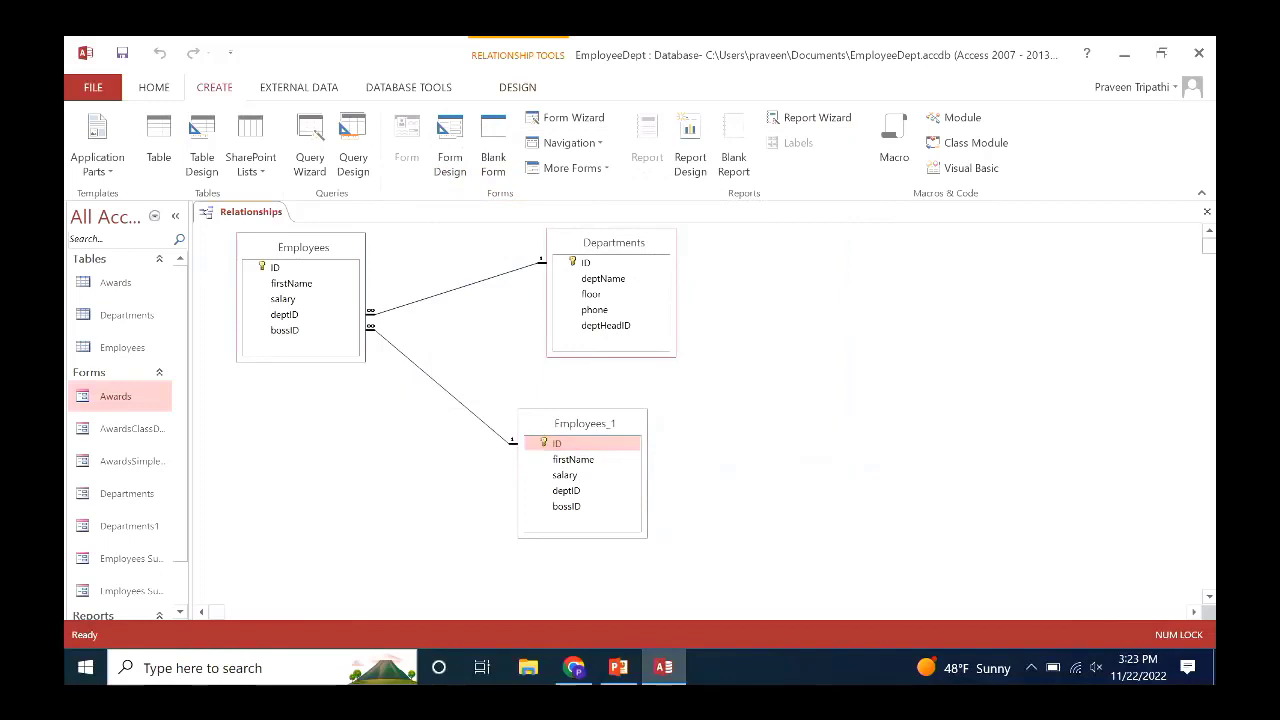
click(1207, 216)
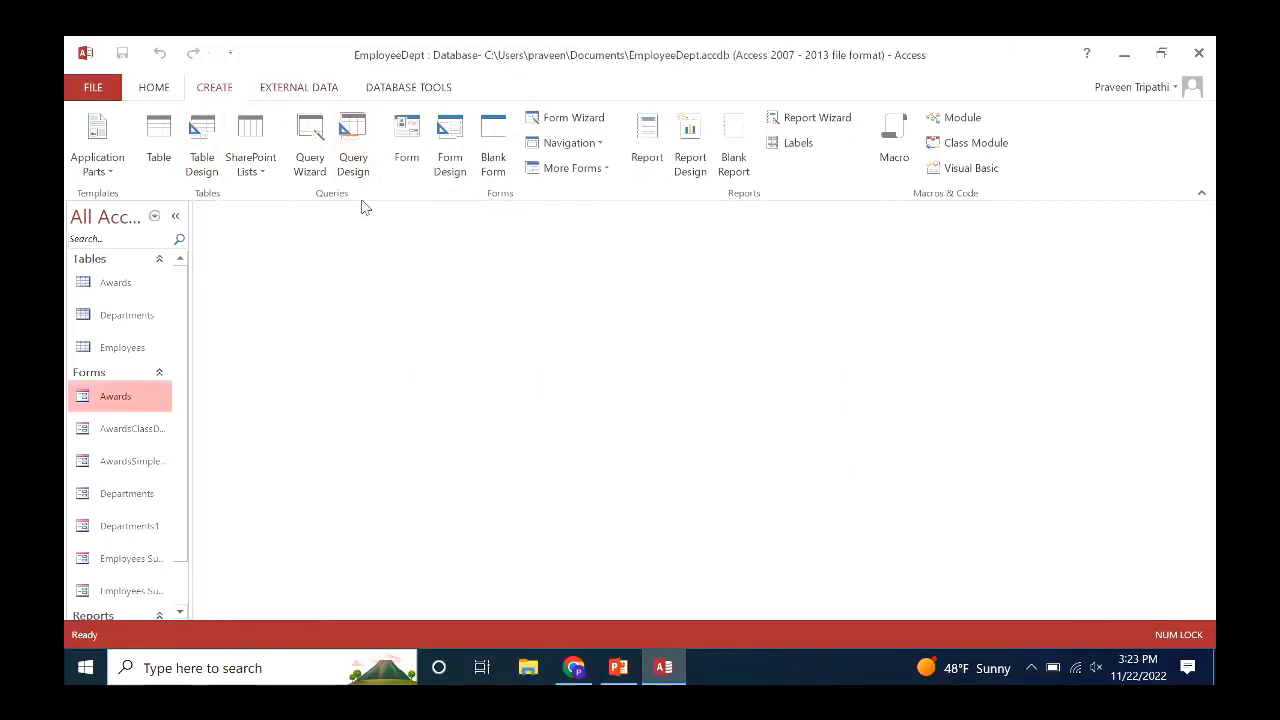
Start the Form Wizard and add the ID and deptName fields from the Departments table.
click(566, 124)
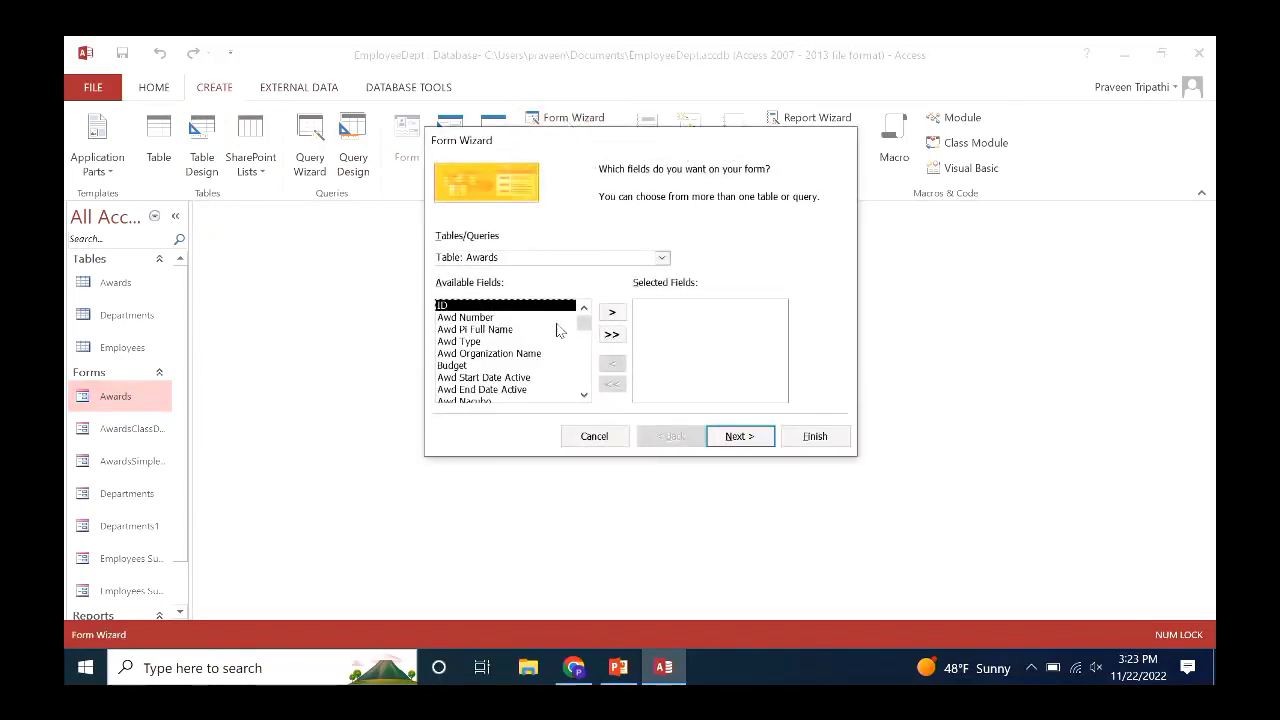
click(661, 258)
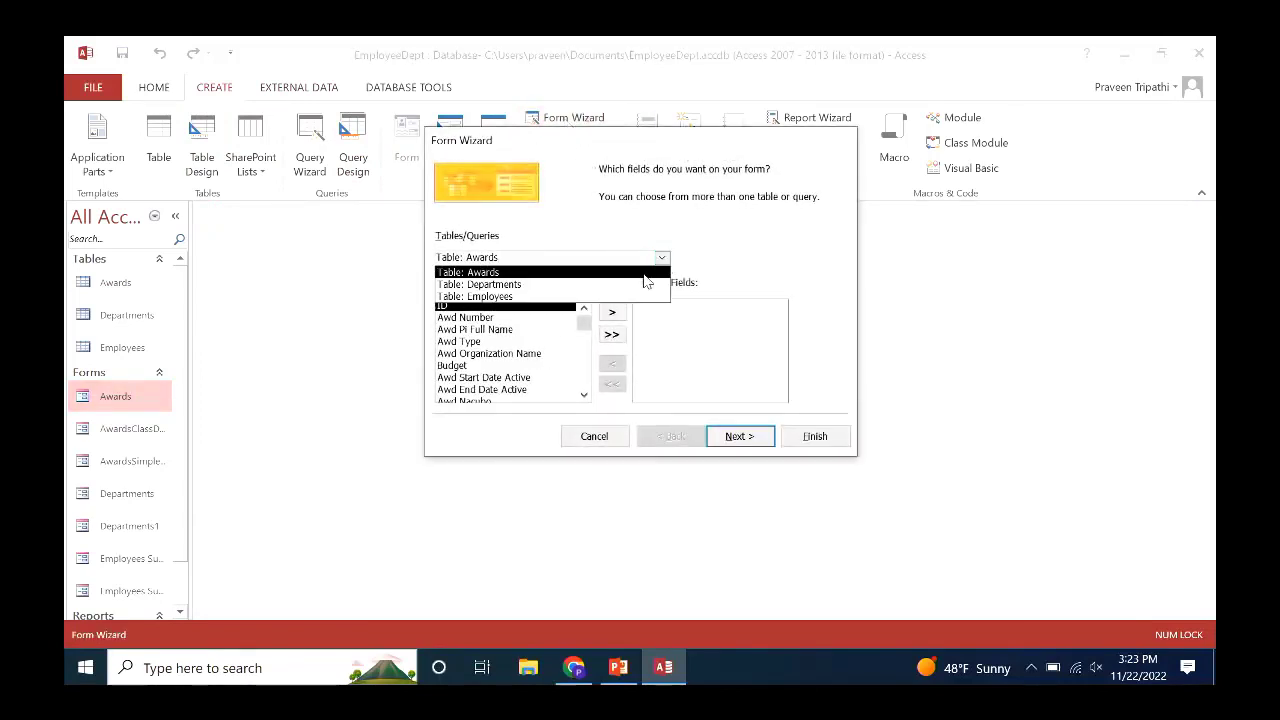
click(628, 285)
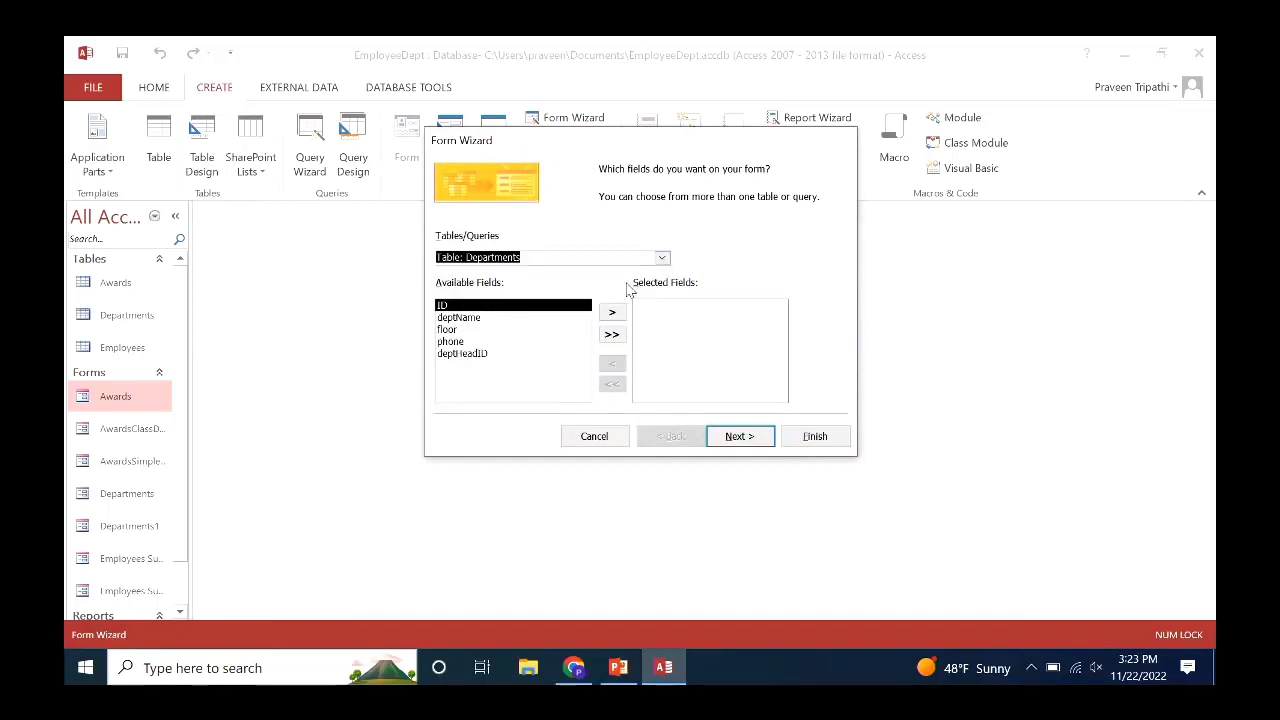
click(612, 313)
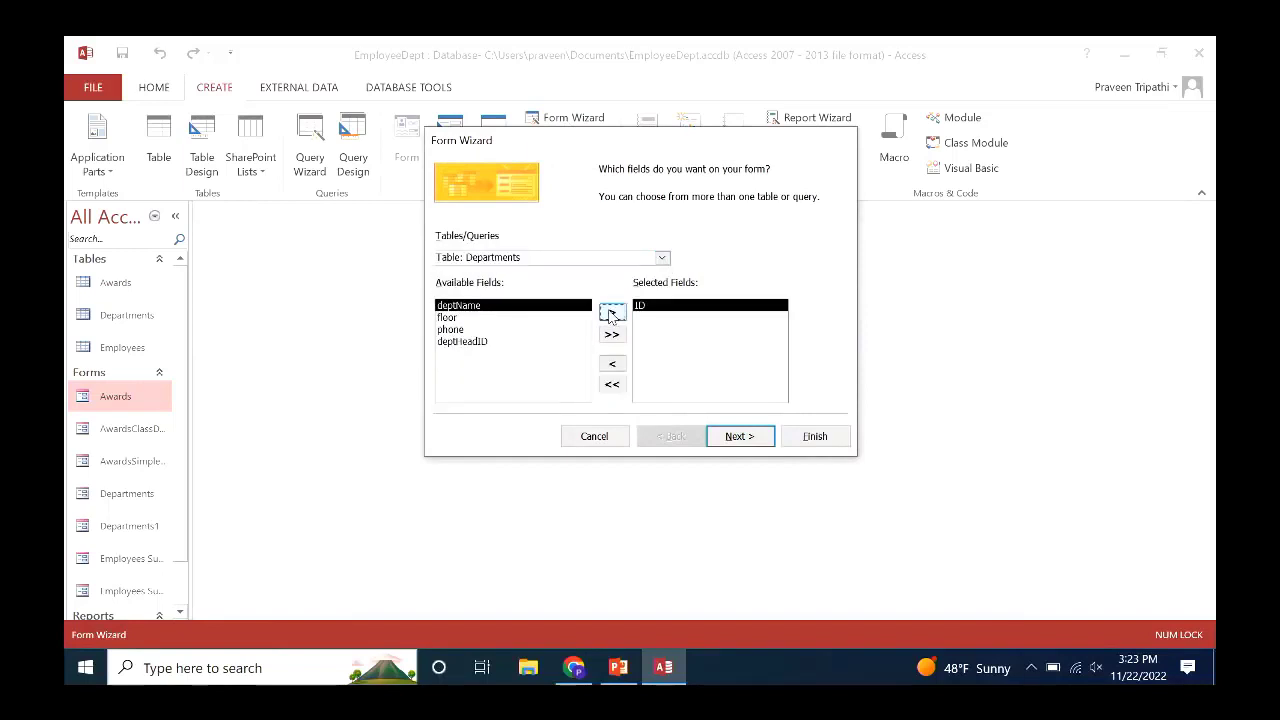
click(612, 313)
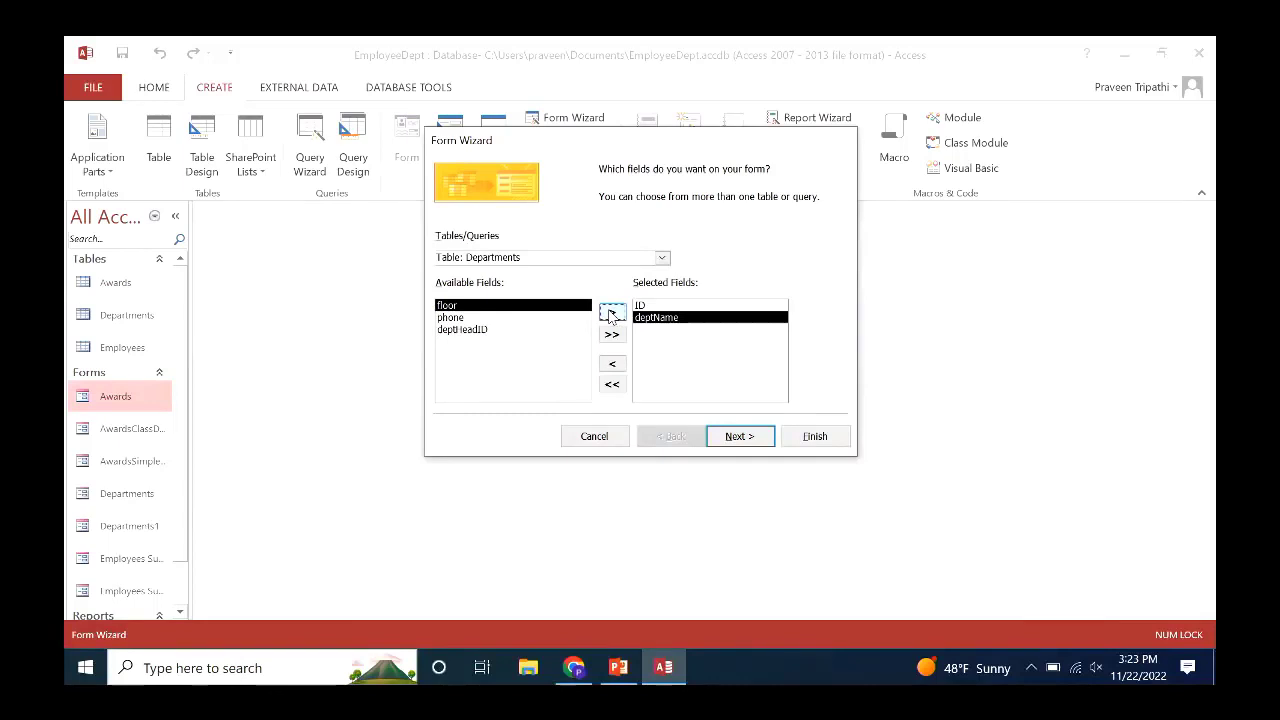
Add the ID and firstName fields from the Employees table to the wizard's selected fields.
click(662, 258)
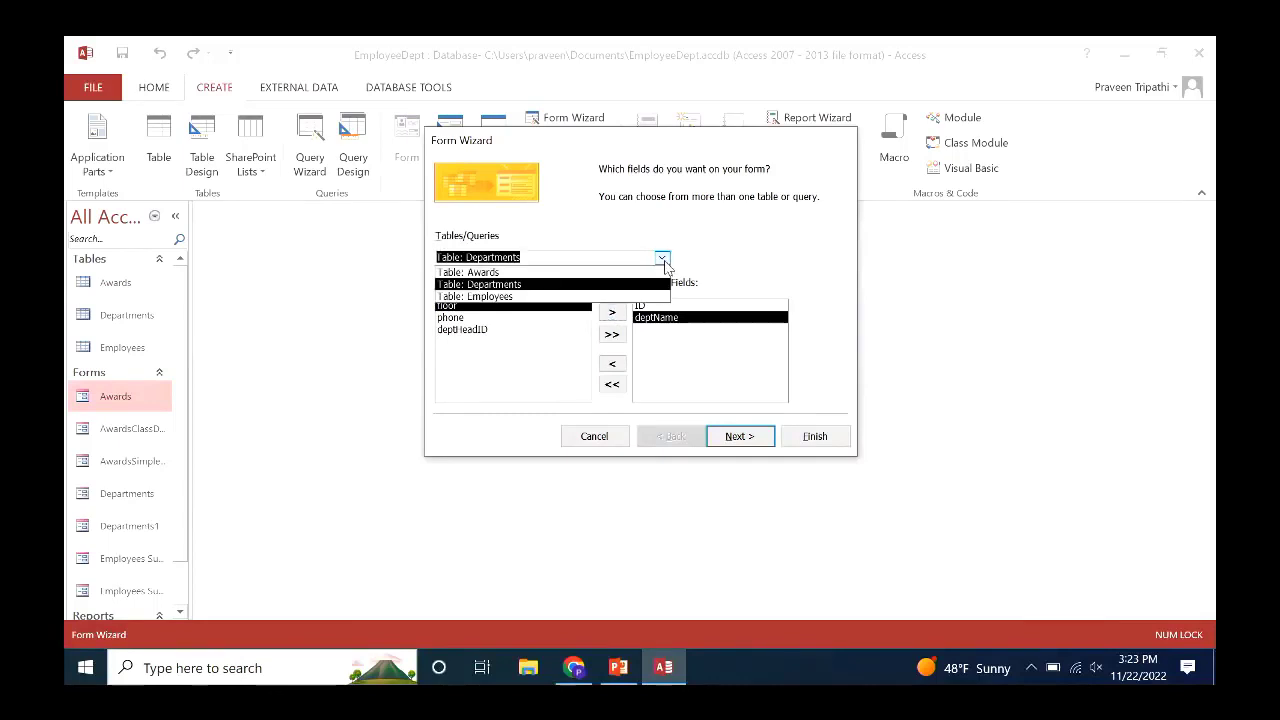
click(612, 297)
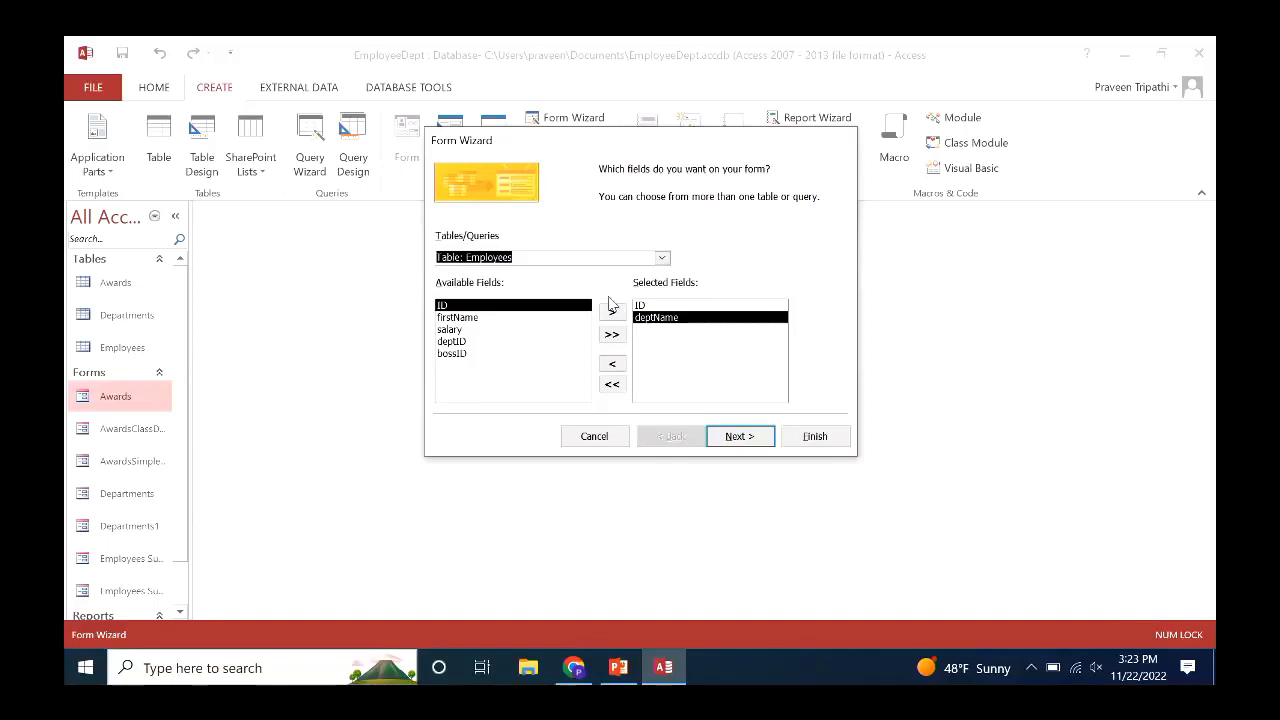
click(612, 314)
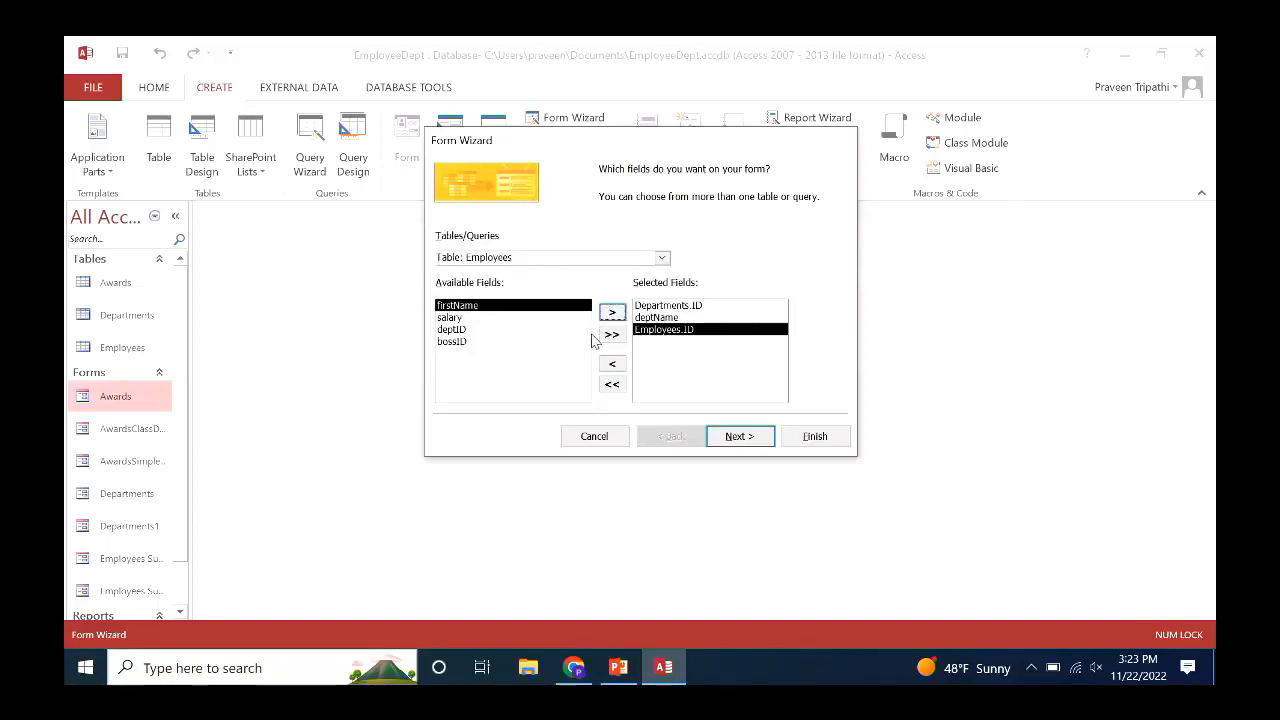
click(612, 314)
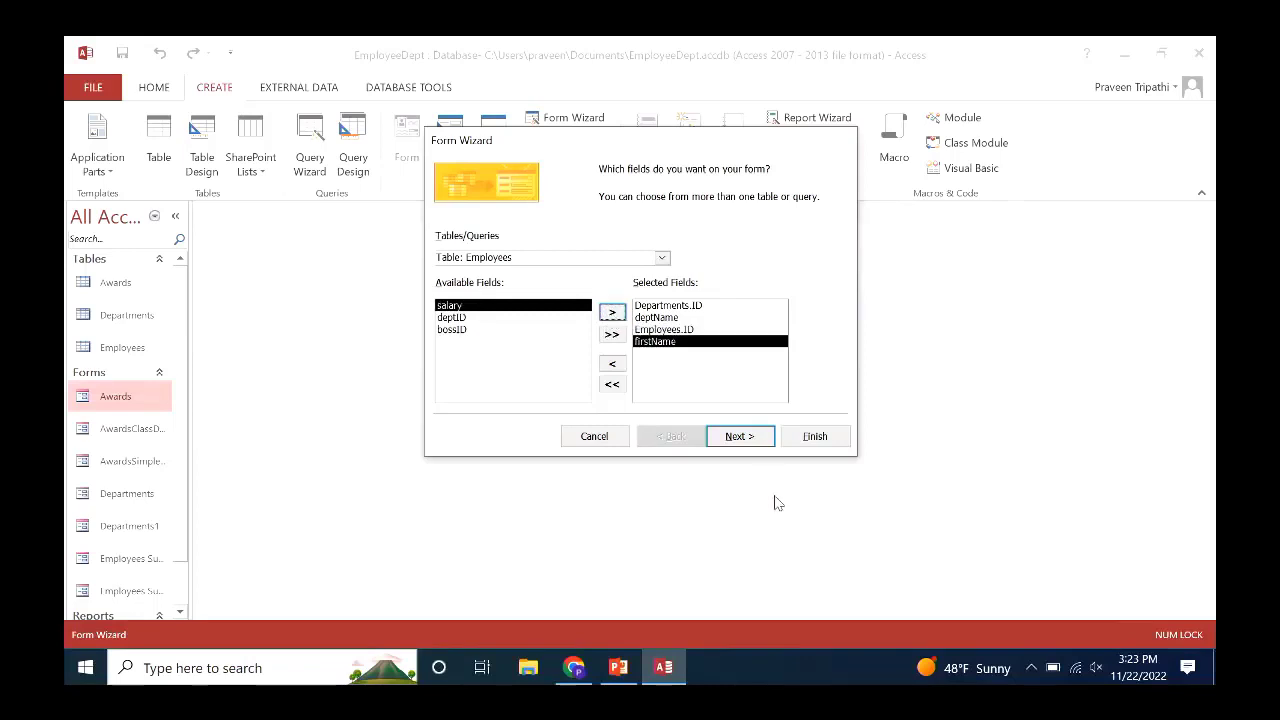
Create the form viewed by Departments with a Tabular subform, keeping the titles Departments2 and Employees Subform2.
click(739, 437)
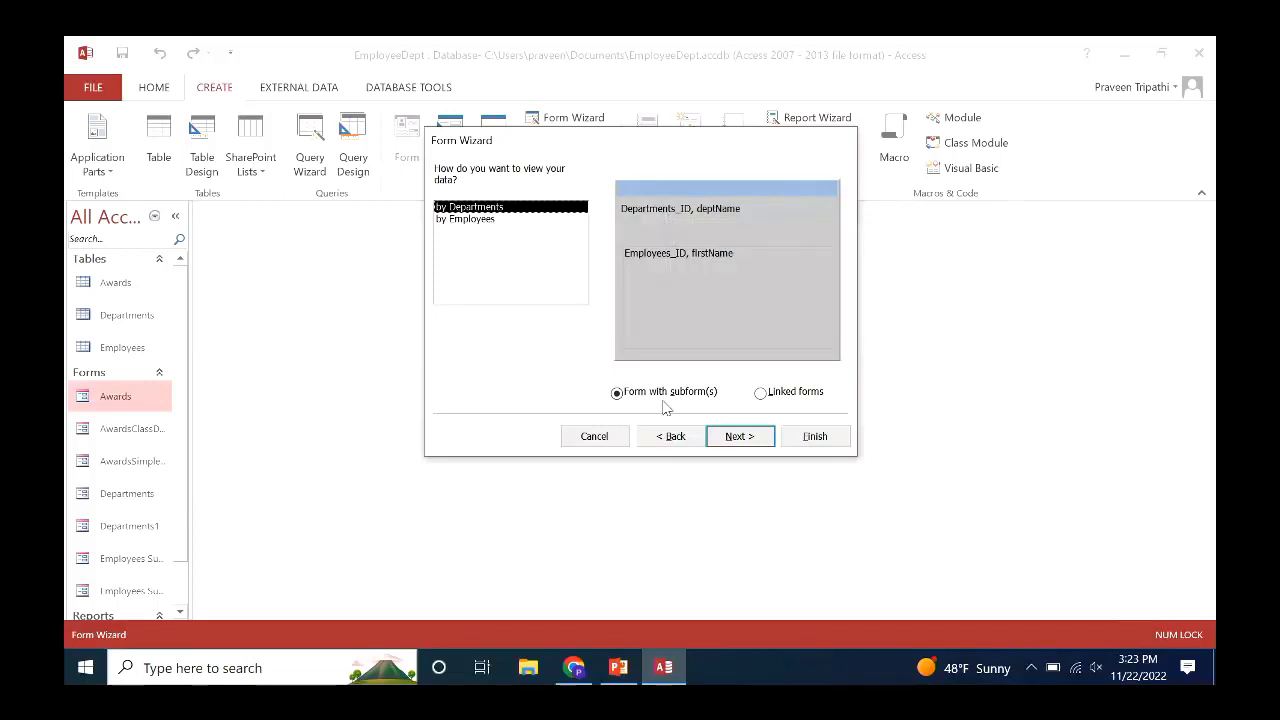
click(736, 440)
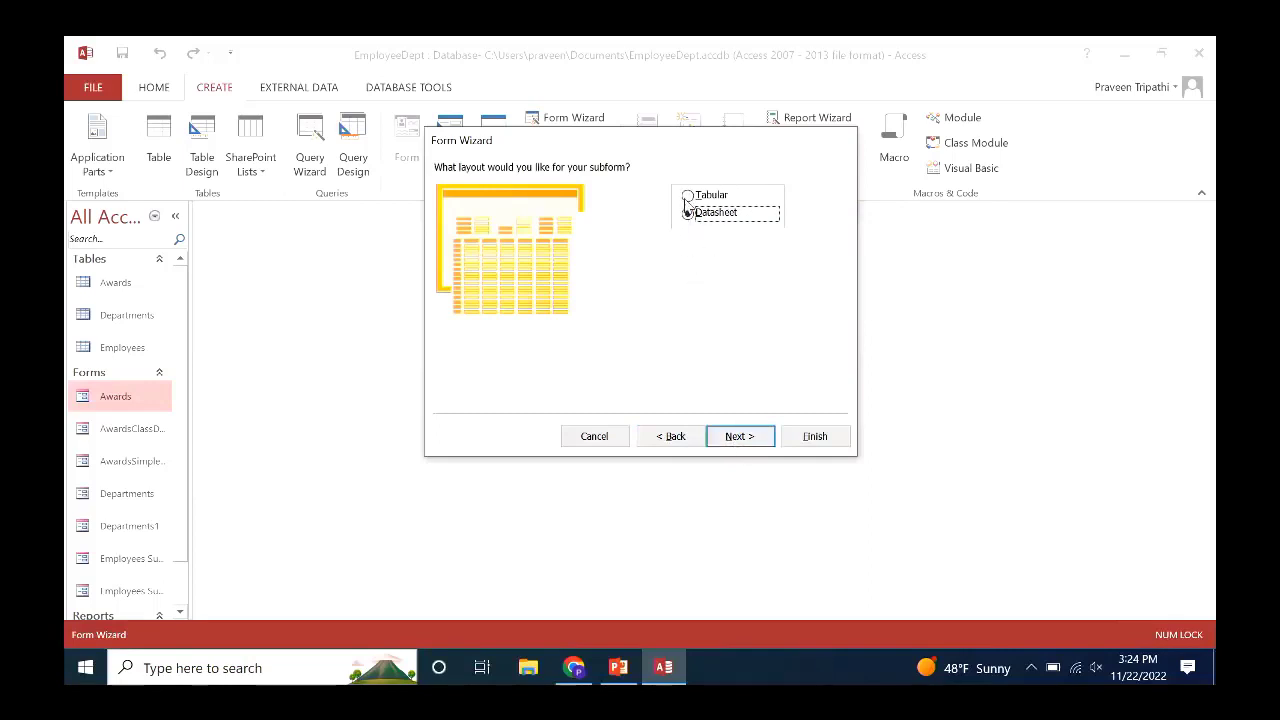
click(688, 197)
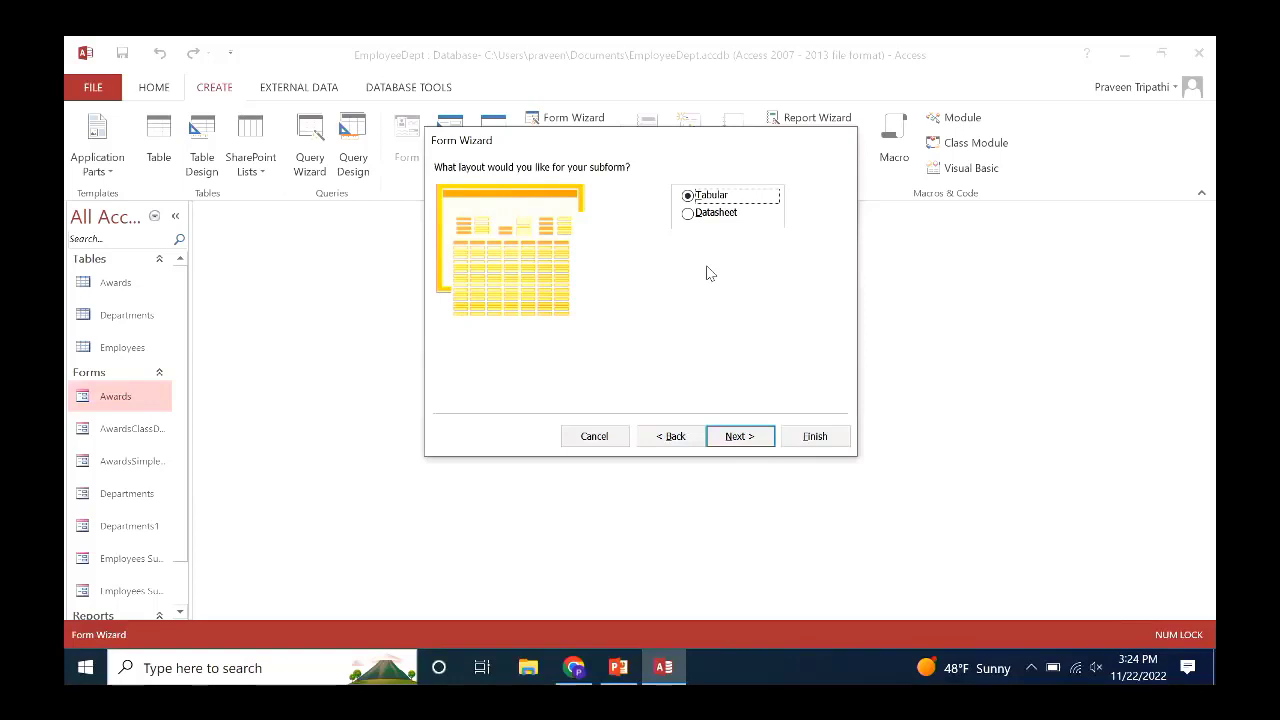
click(749, 440)
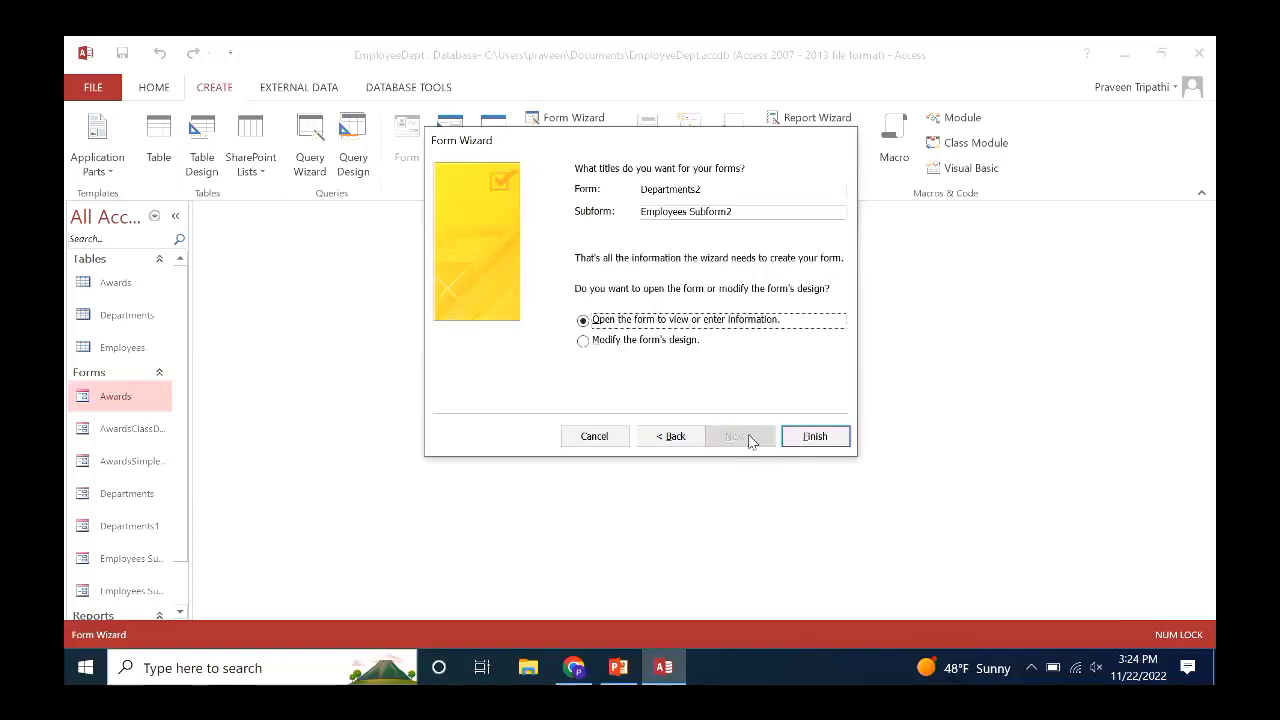
click(812, 438)
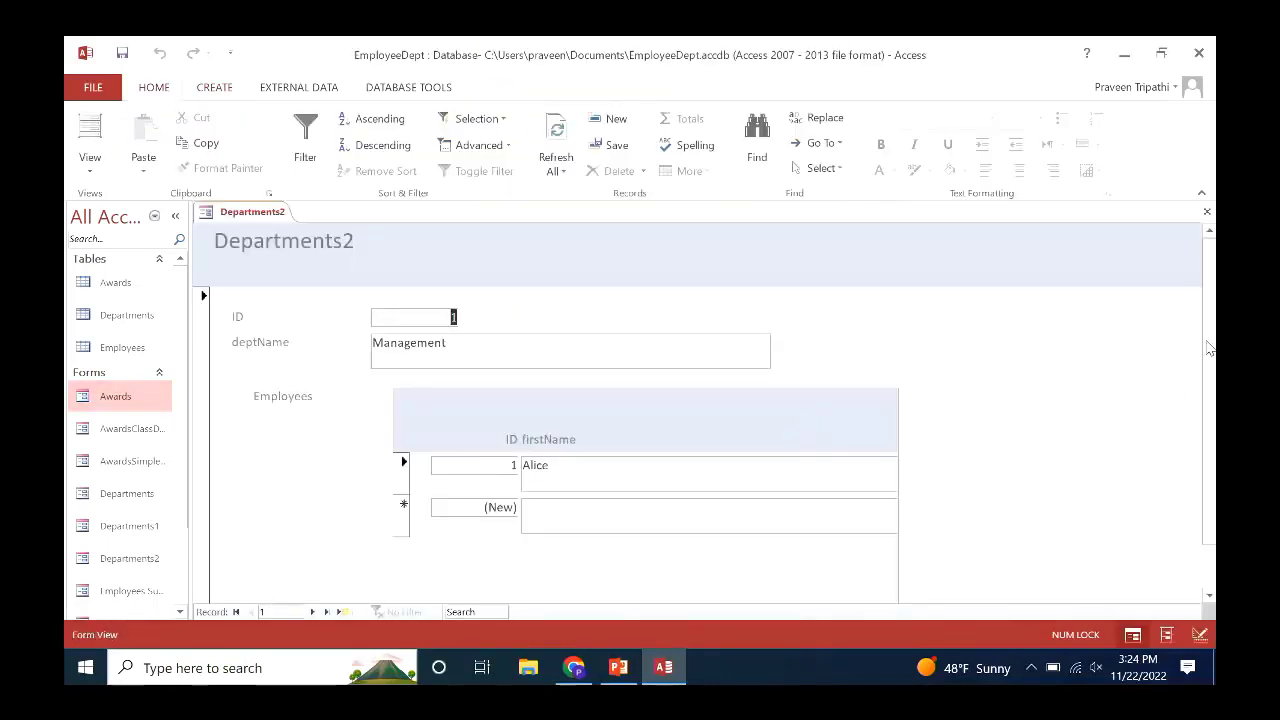
View the first department with its employees in the new form, and advance to the second department record.
drag(1212, 346, 1212, 353)
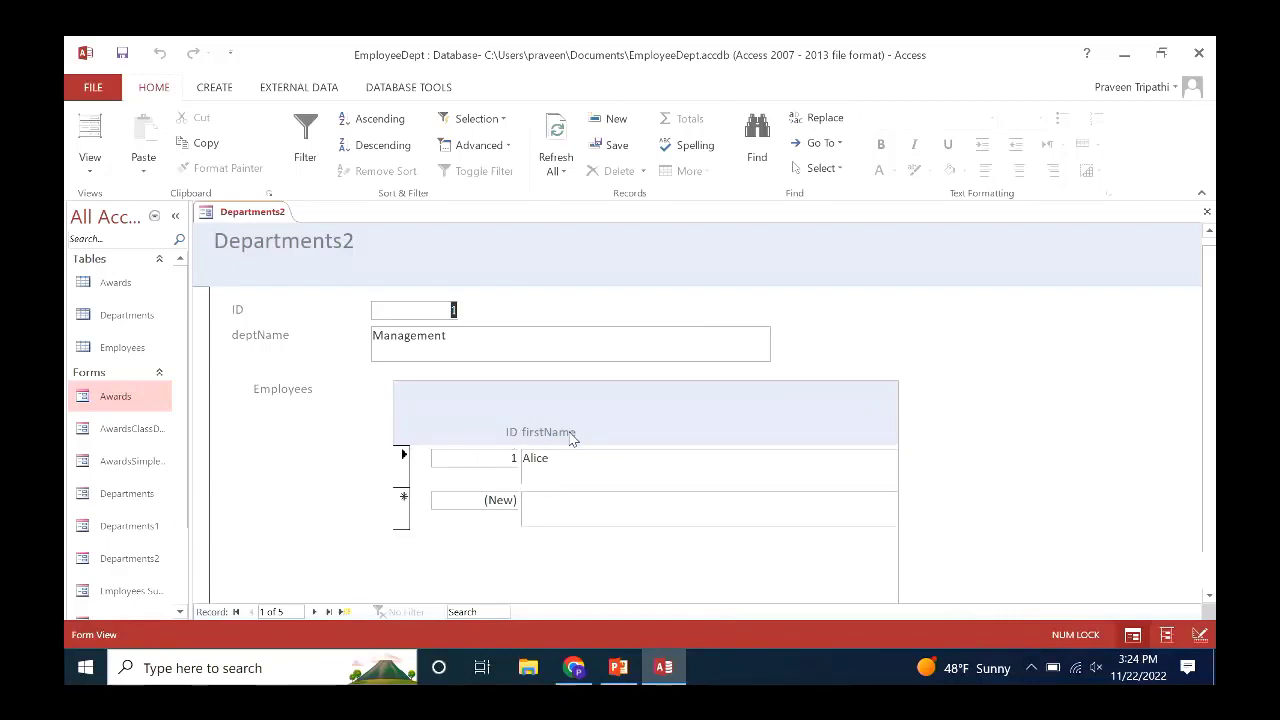
click(313, 612)
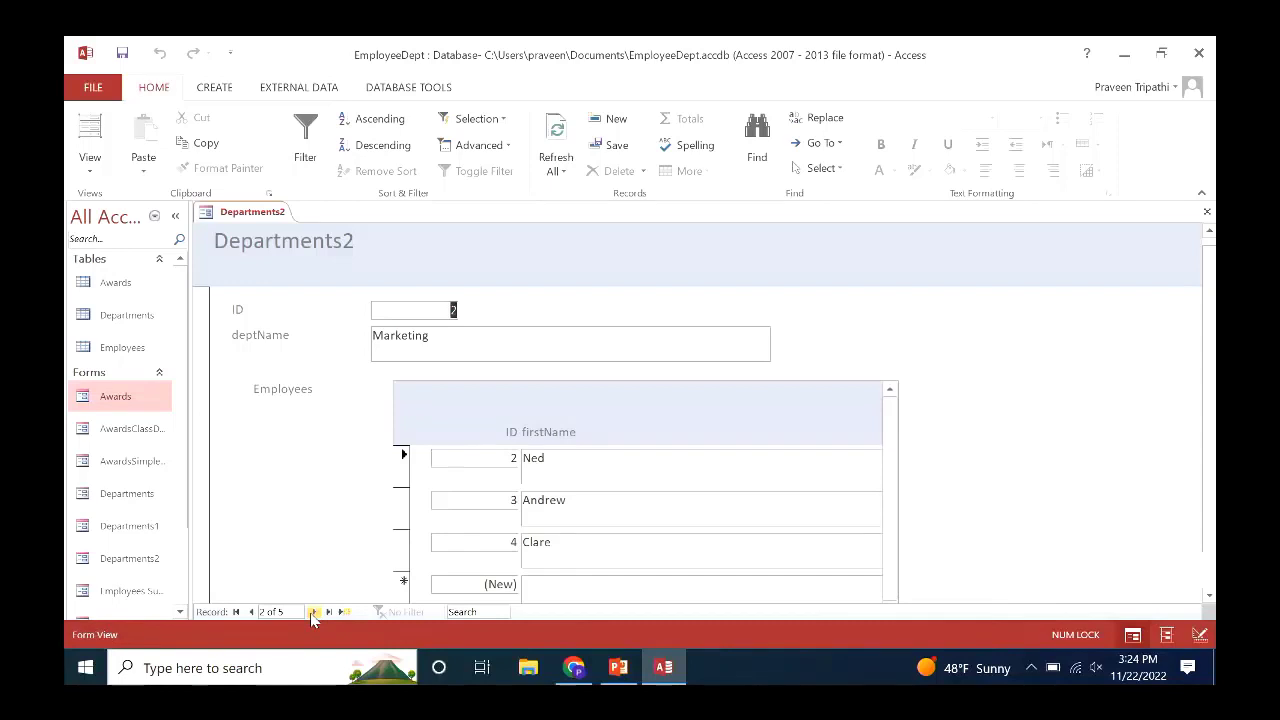
Browse the department records in the Departments2 form, from the first through the last, checking each department's employees.
click(249, 612)
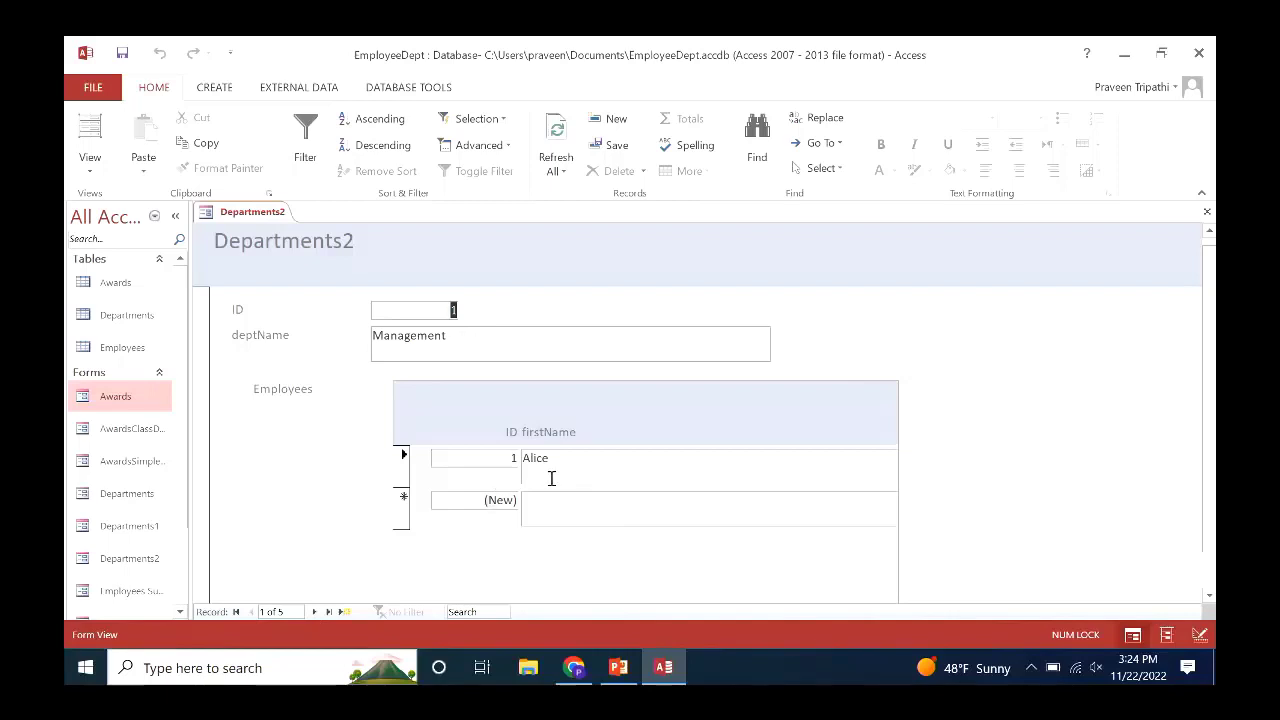
click(312, 612)
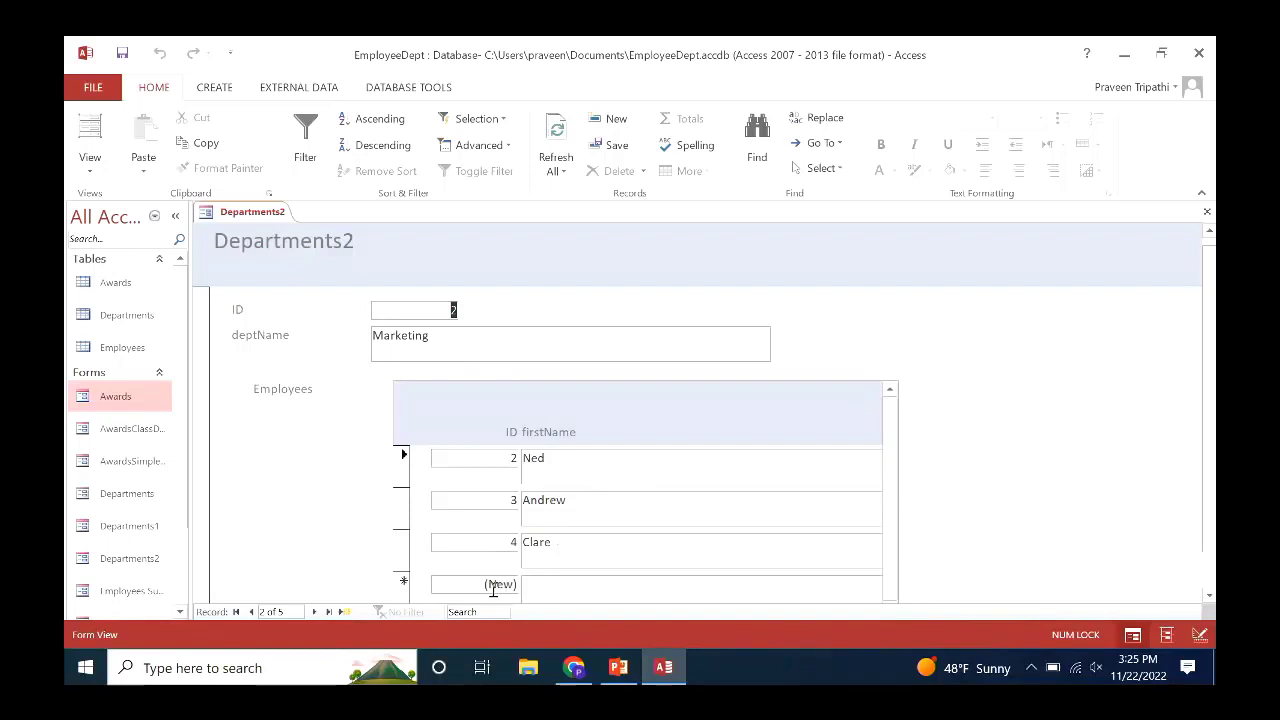
click(314, 612)
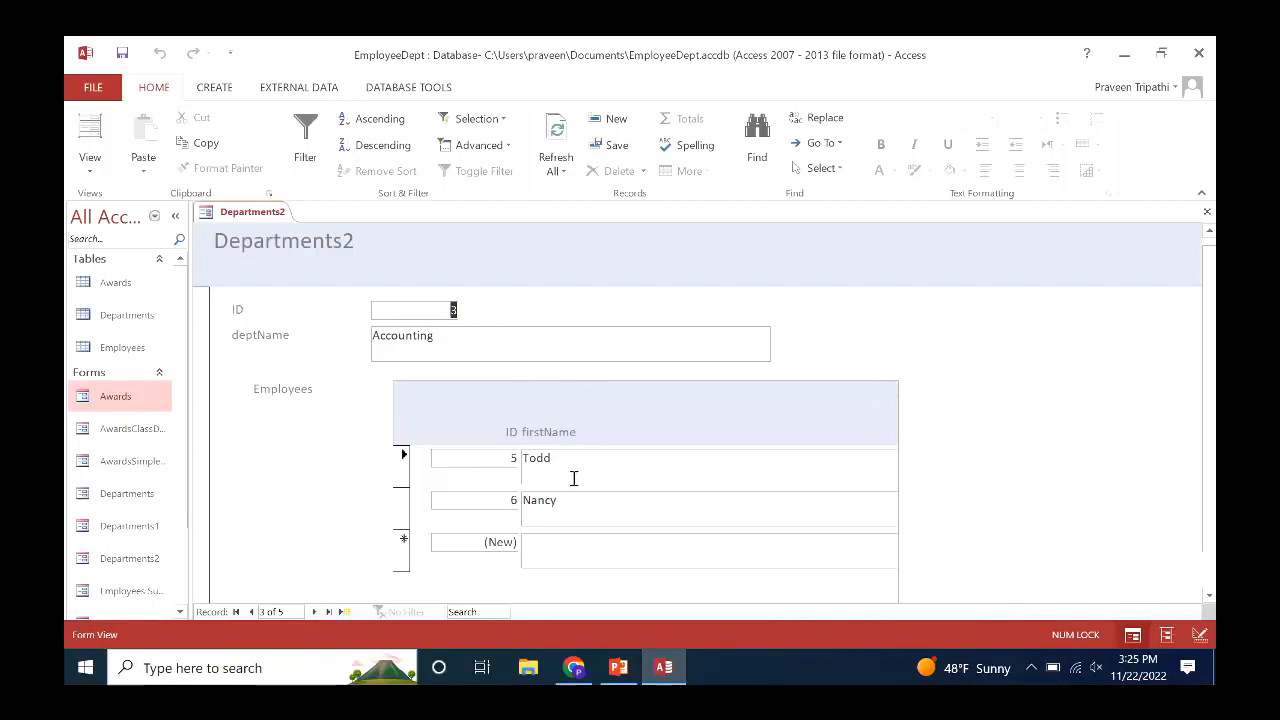
click(314, 612)
click(314, 612)
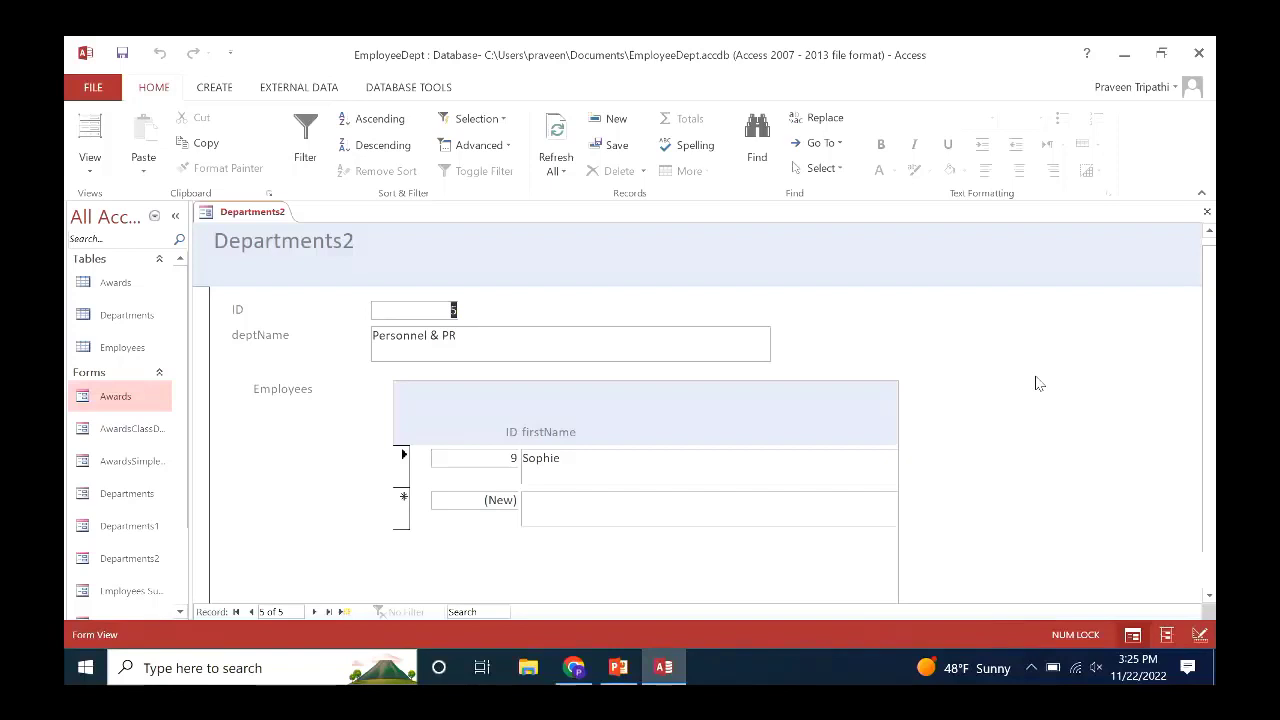
View the database relationships diagram, and close both it and the Departments2 form.
click(397, 88)
click(293, 130)
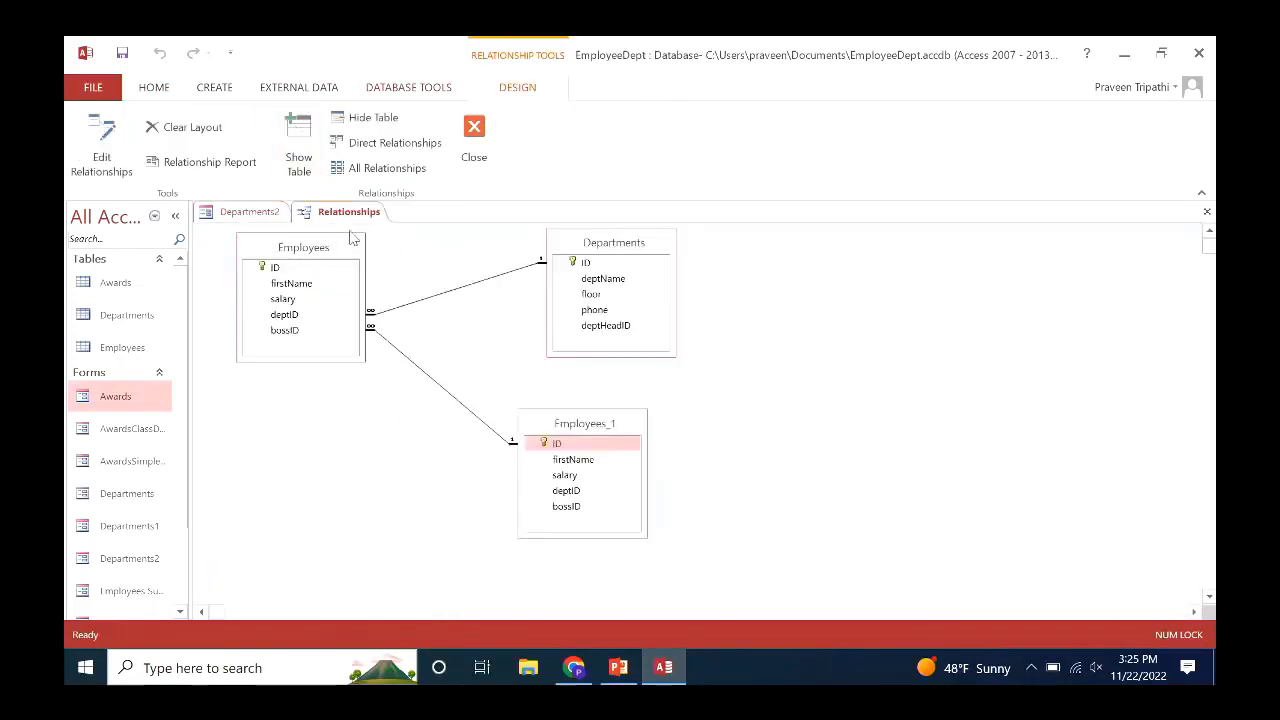
click(1207, 216)
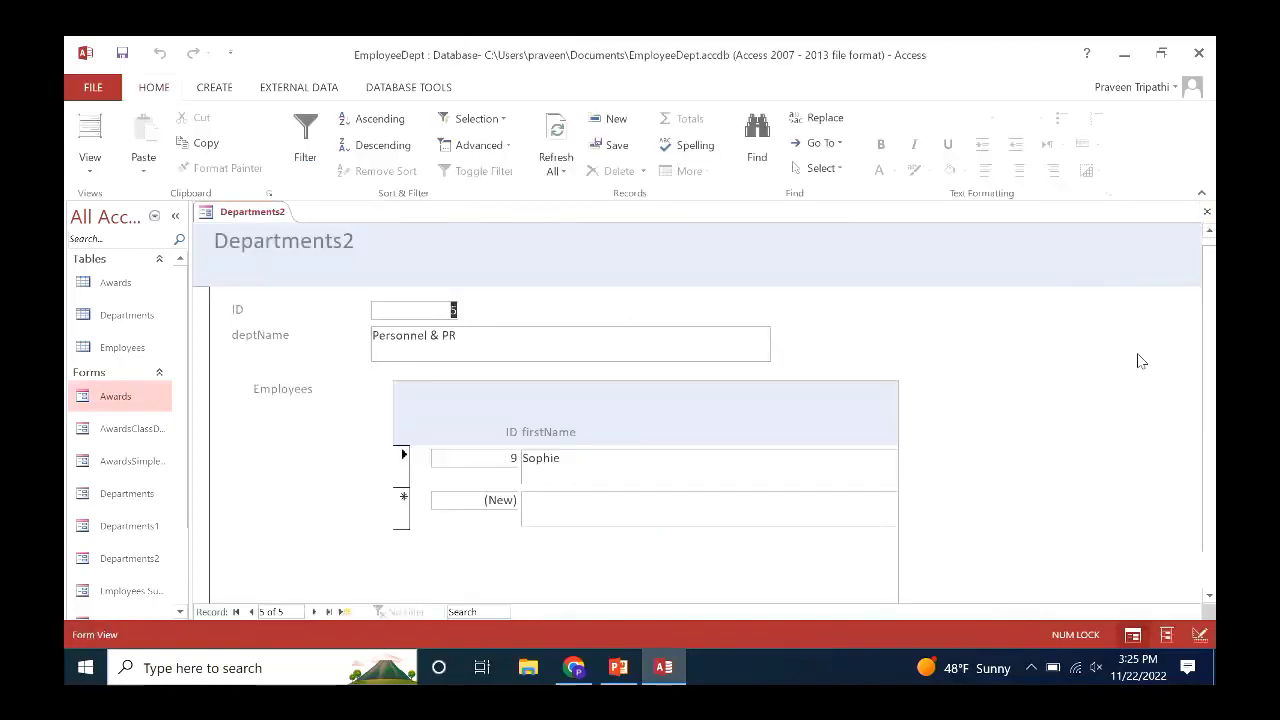
click(1207, 220)
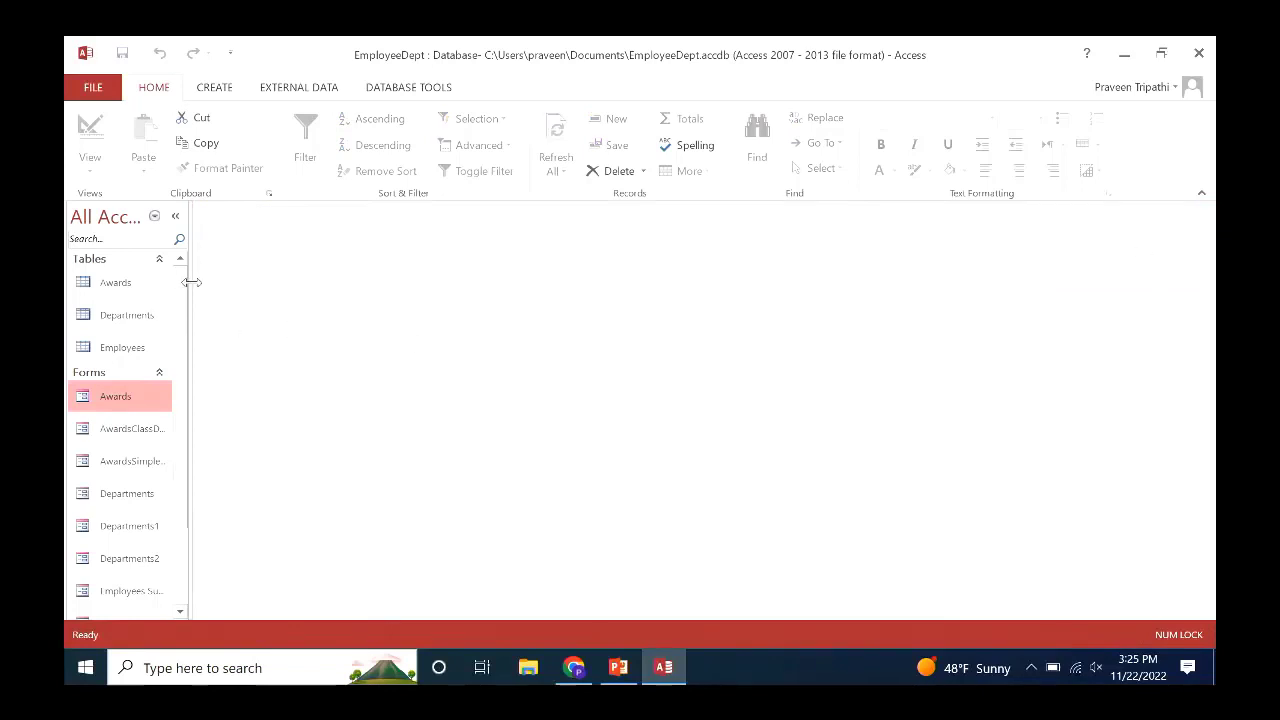
Start the Report Wizard and add ID, Awd Number, Awd Pi Full Name, Budget and Sponsor Name from the Awards table.
click(213, 89)
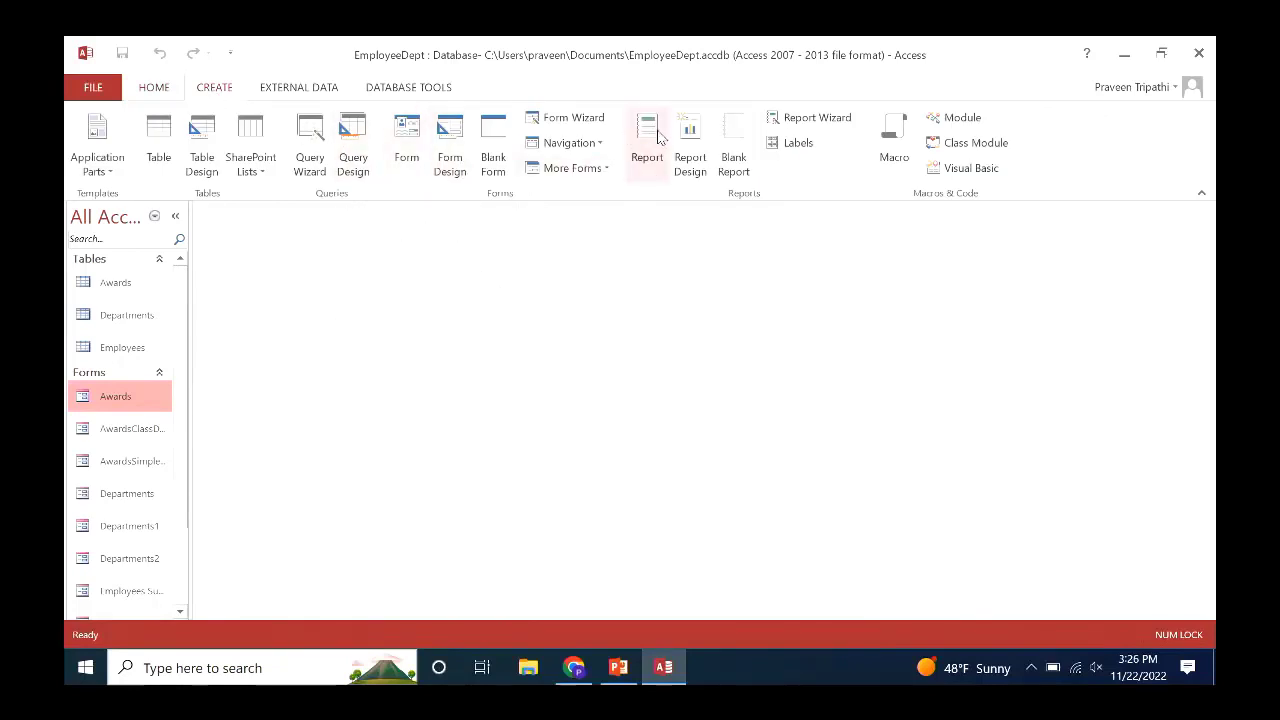
click(810, 121)
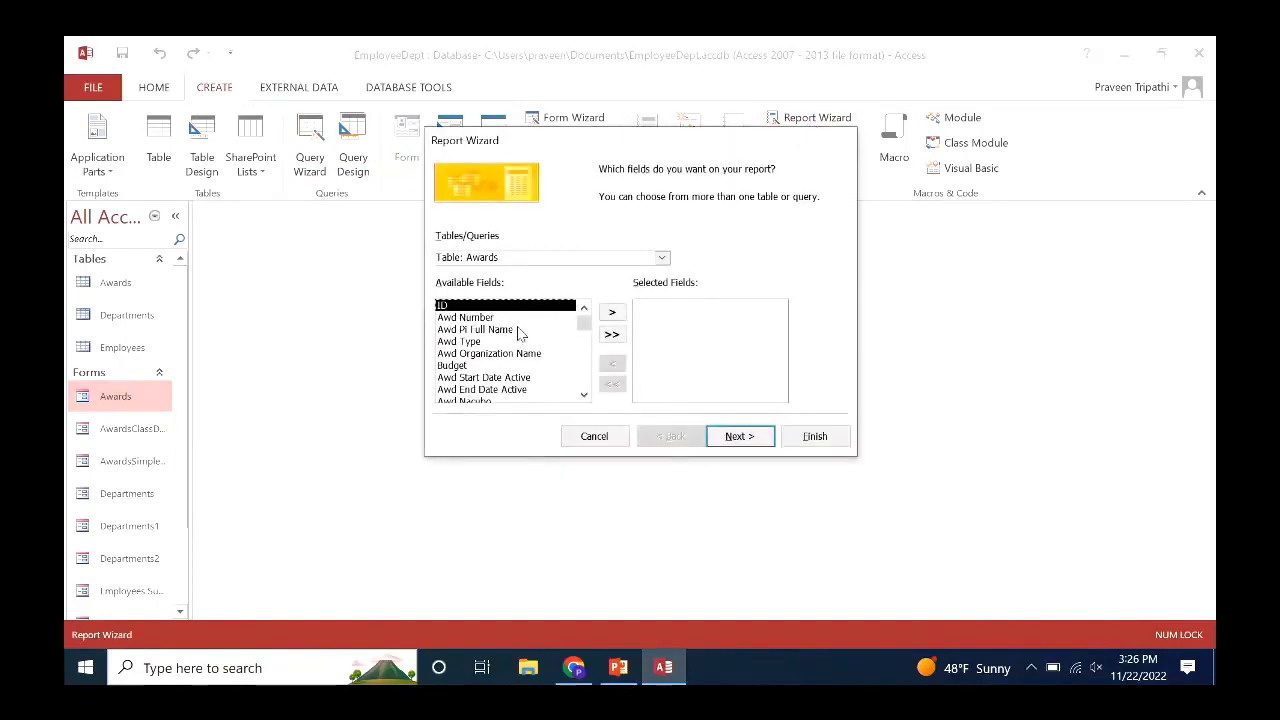
click(607, 318)
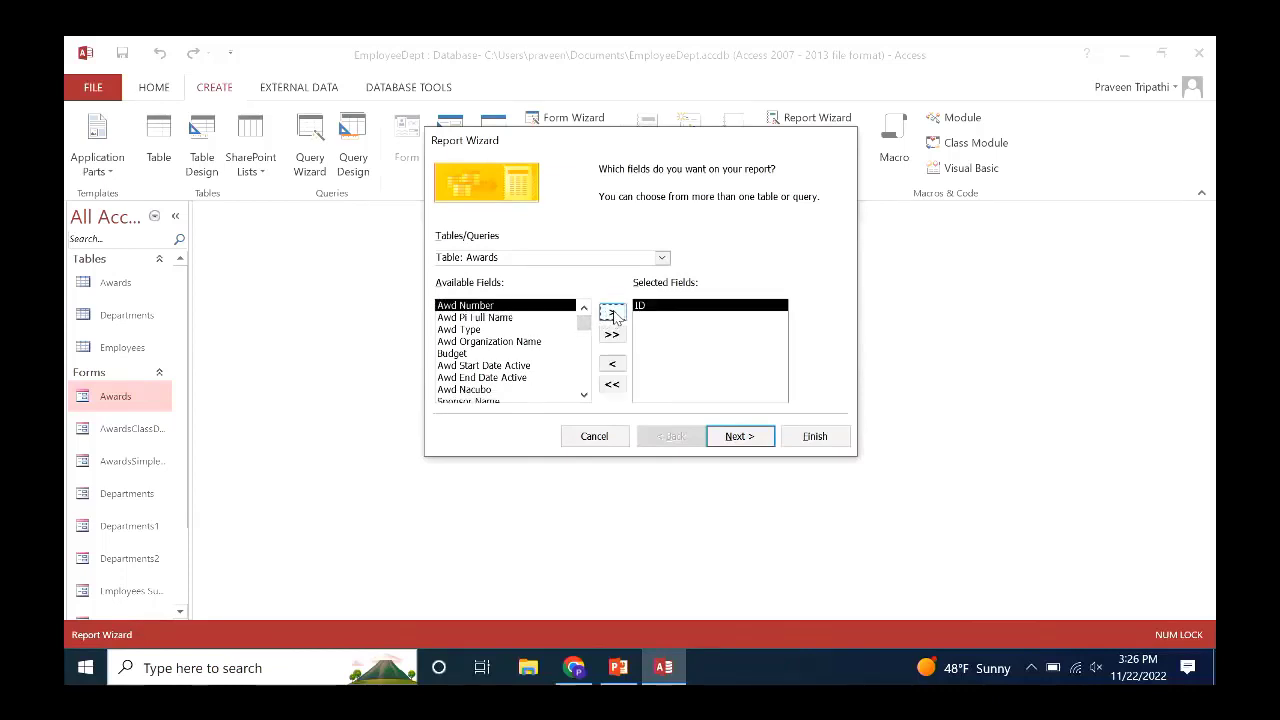
click(612, 318)
click(613, 315)
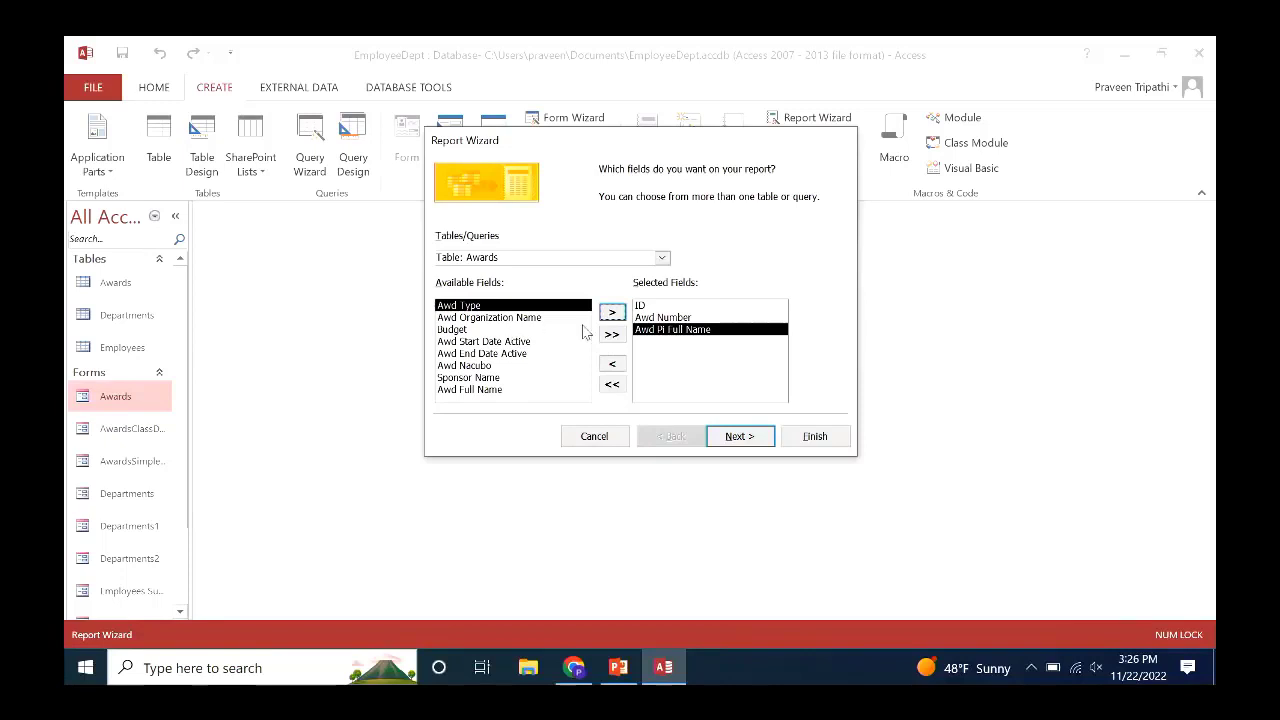
click(548, 331)
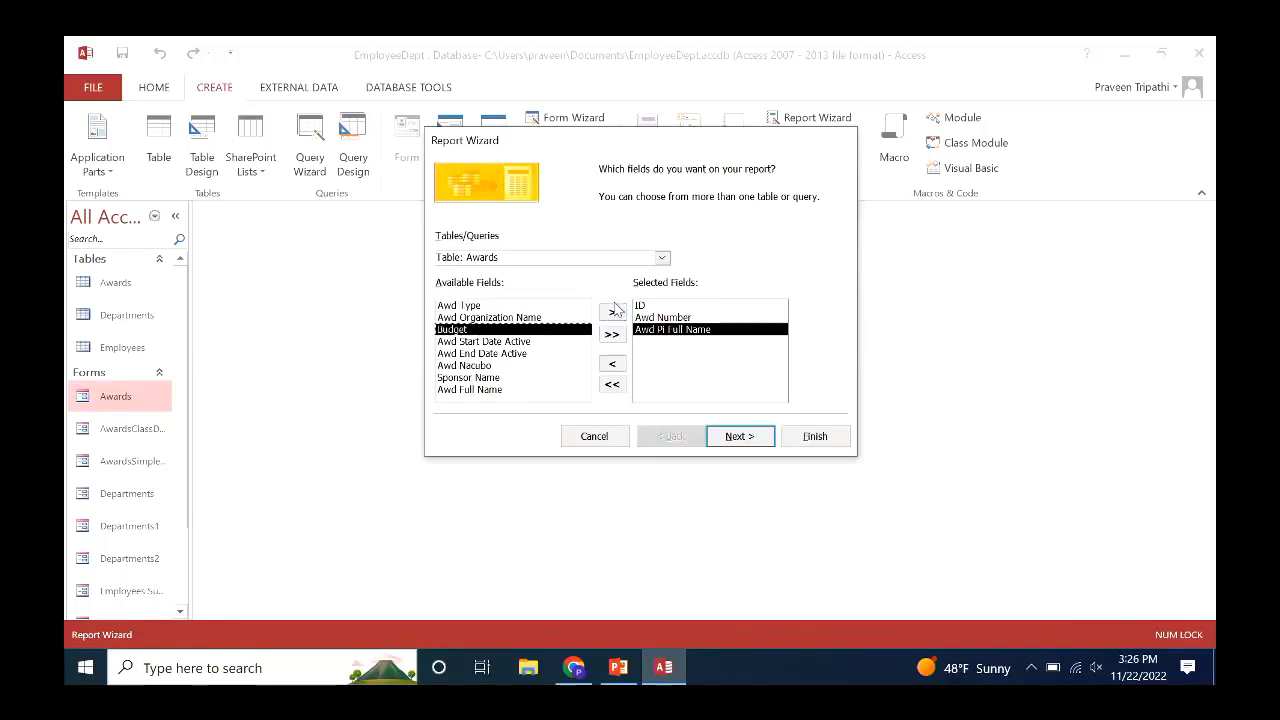
click(613, 315)
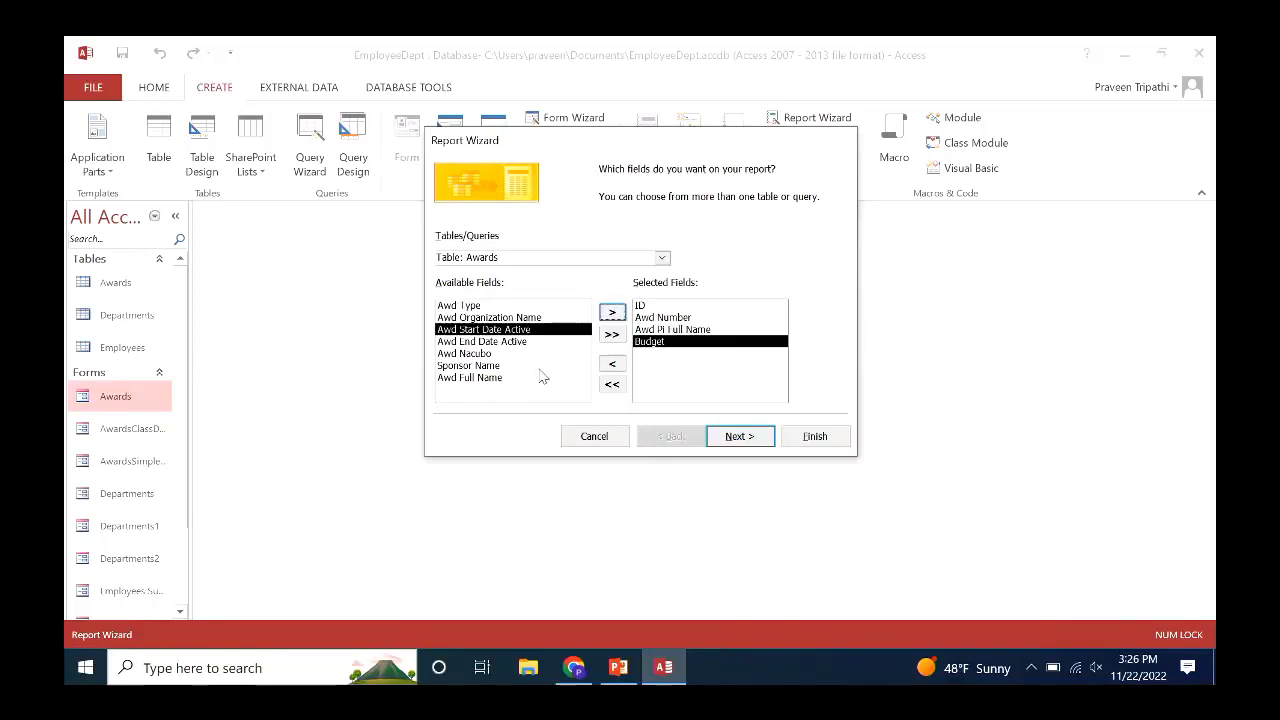
click(507, 366)
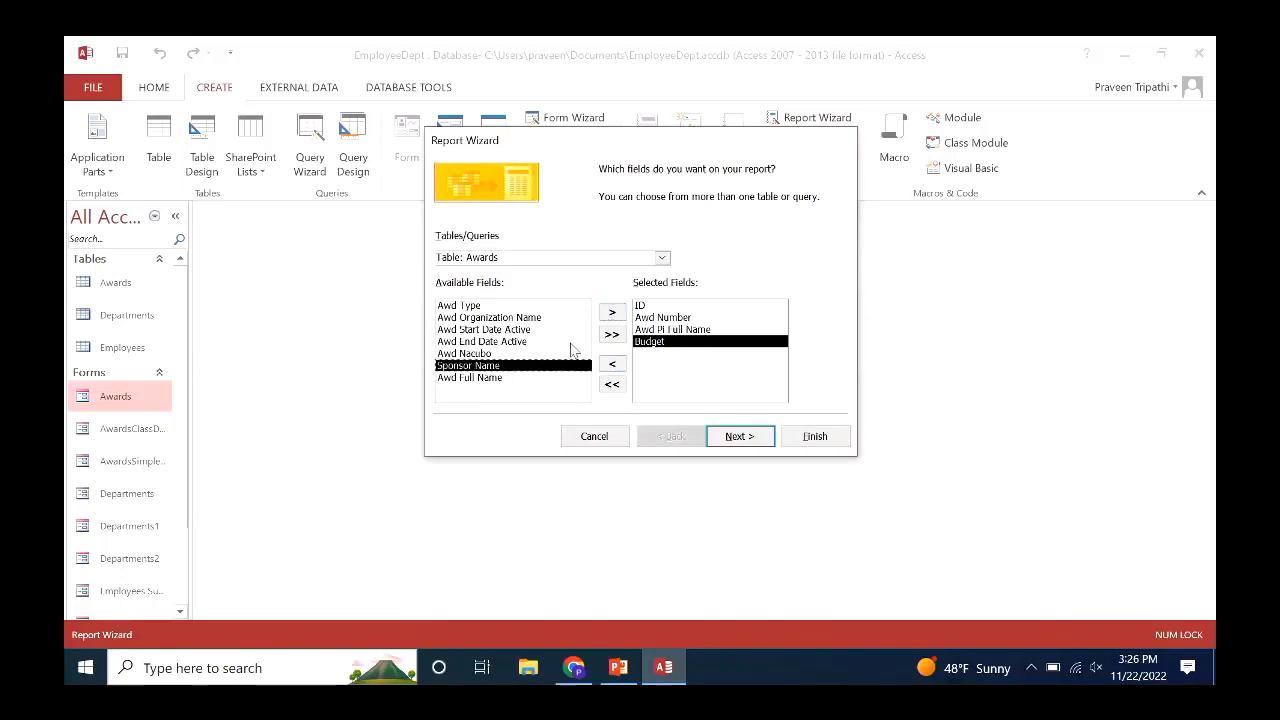
click(612, 316)
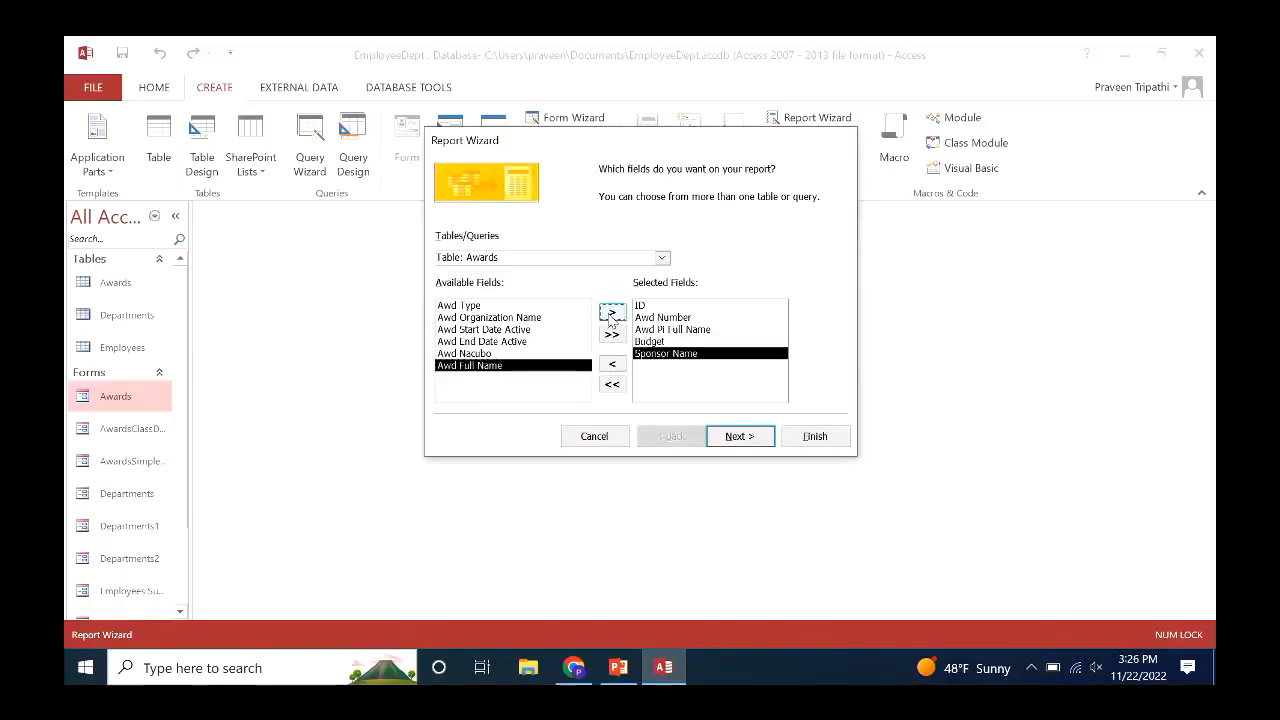
Create the report without grouping or sorting, in Tabular layout and Portrait orientation, titled AwardsClassDemoReport.
click(744, 438)
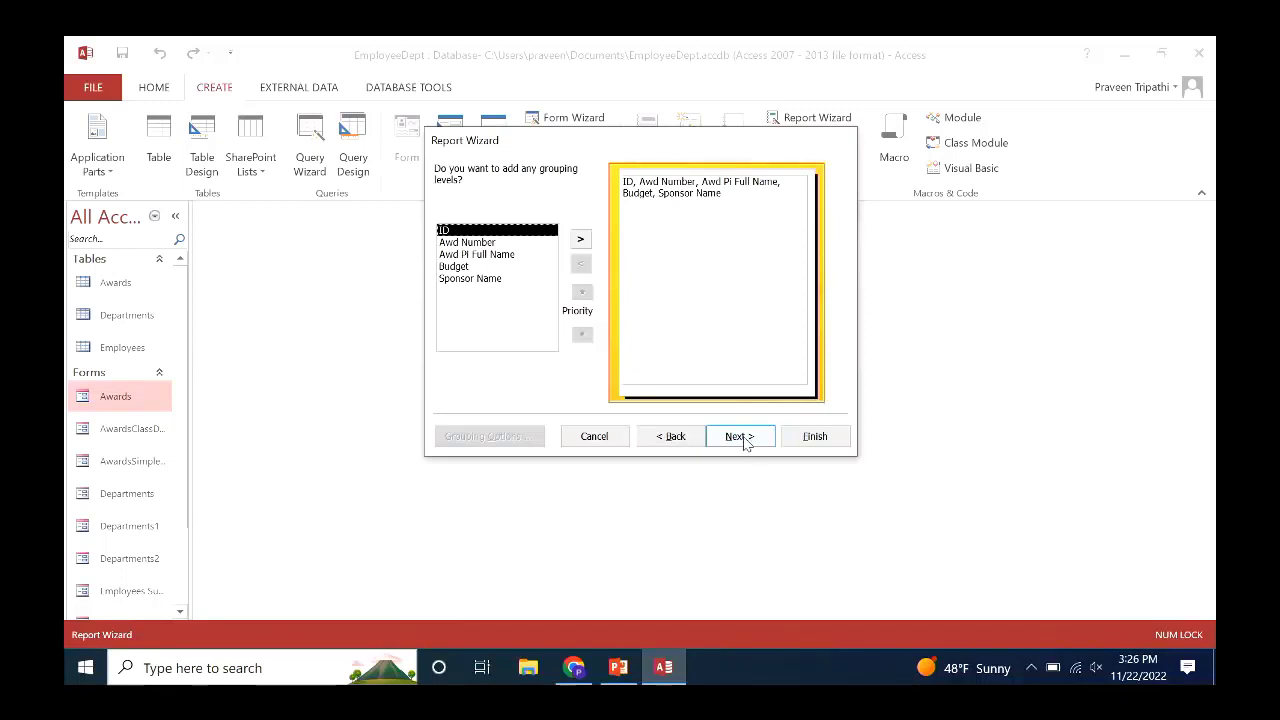
click(744, 438)
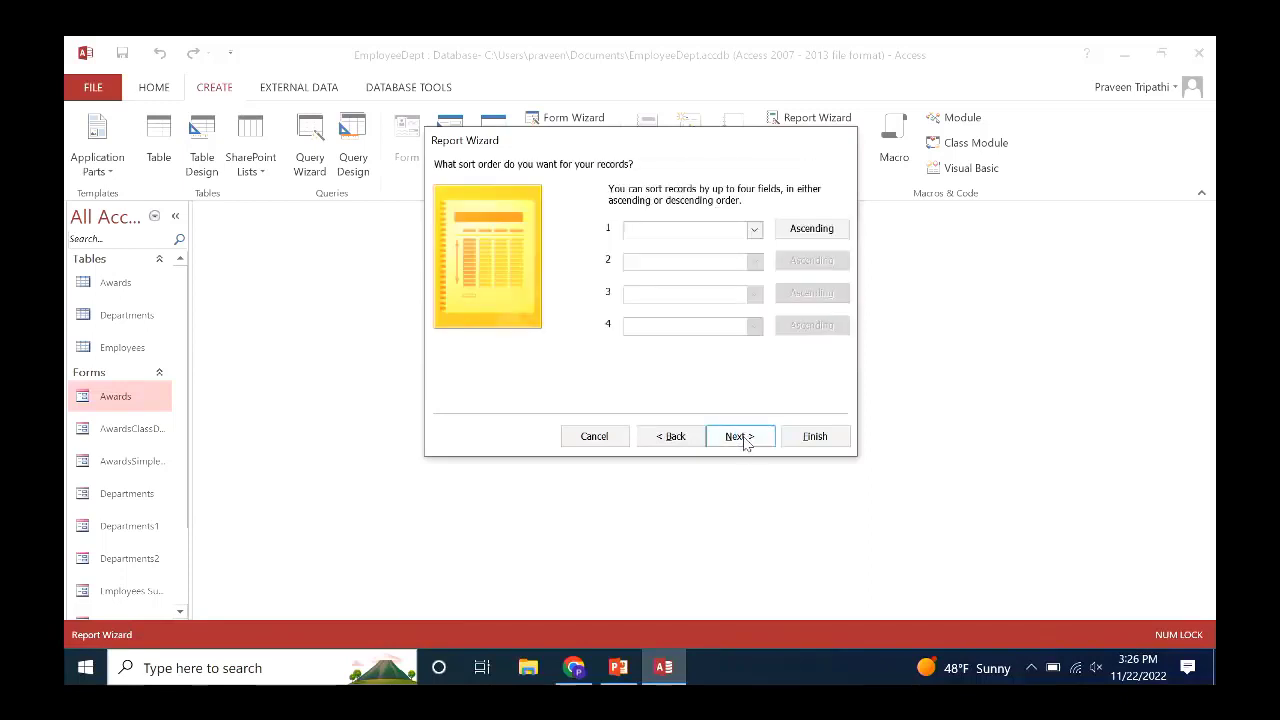
click(744, 438)
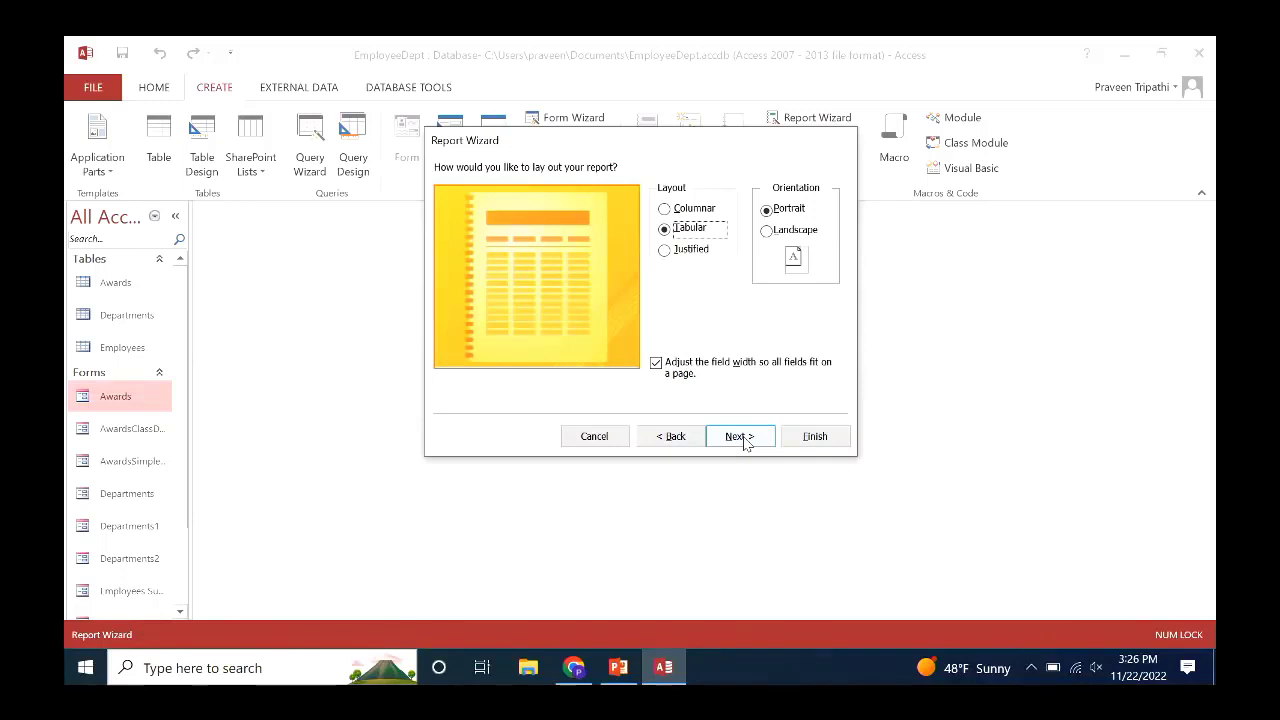
click(740, 437)
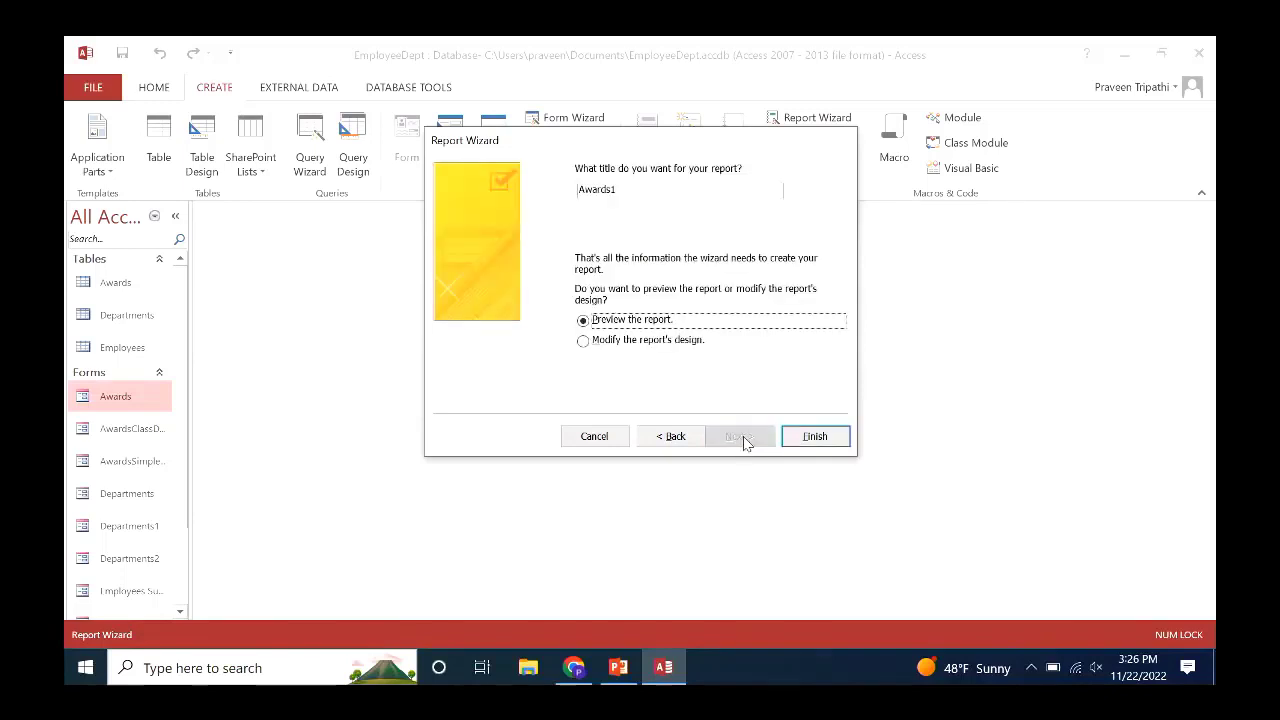
click(639, 193)
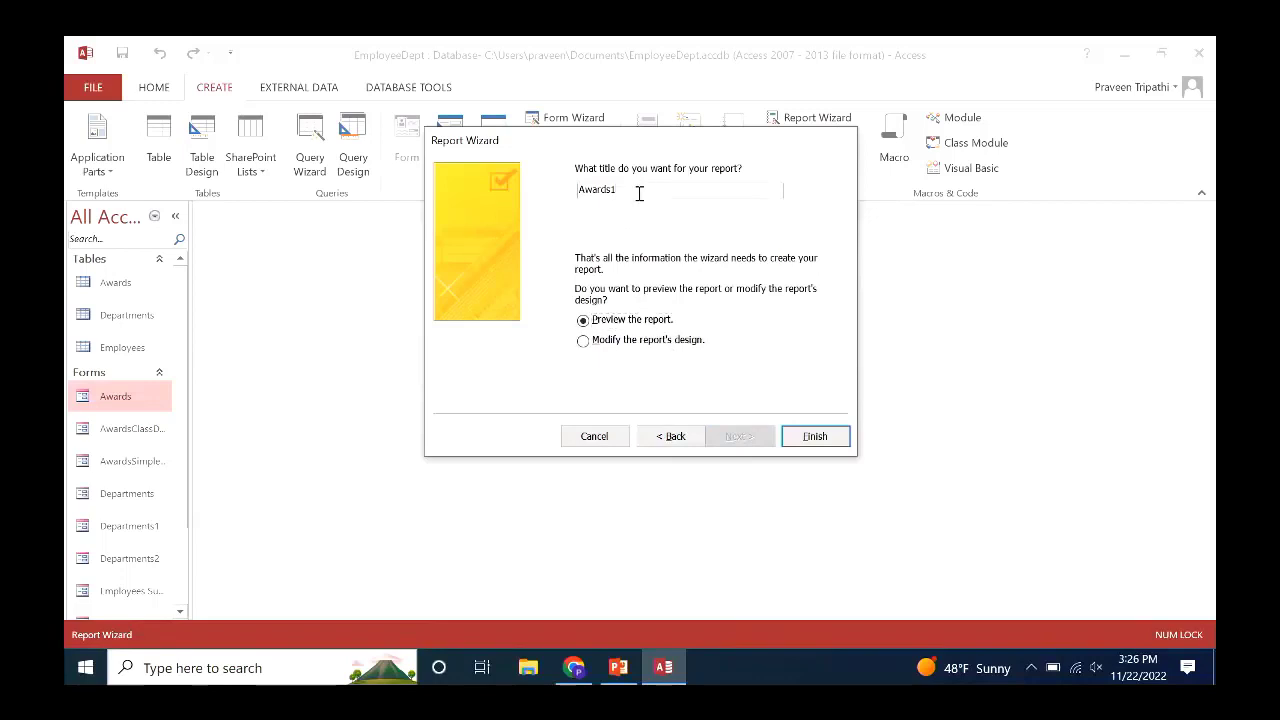
key(BackSpace)
text(ClassDemoReport)
click(805, 440)
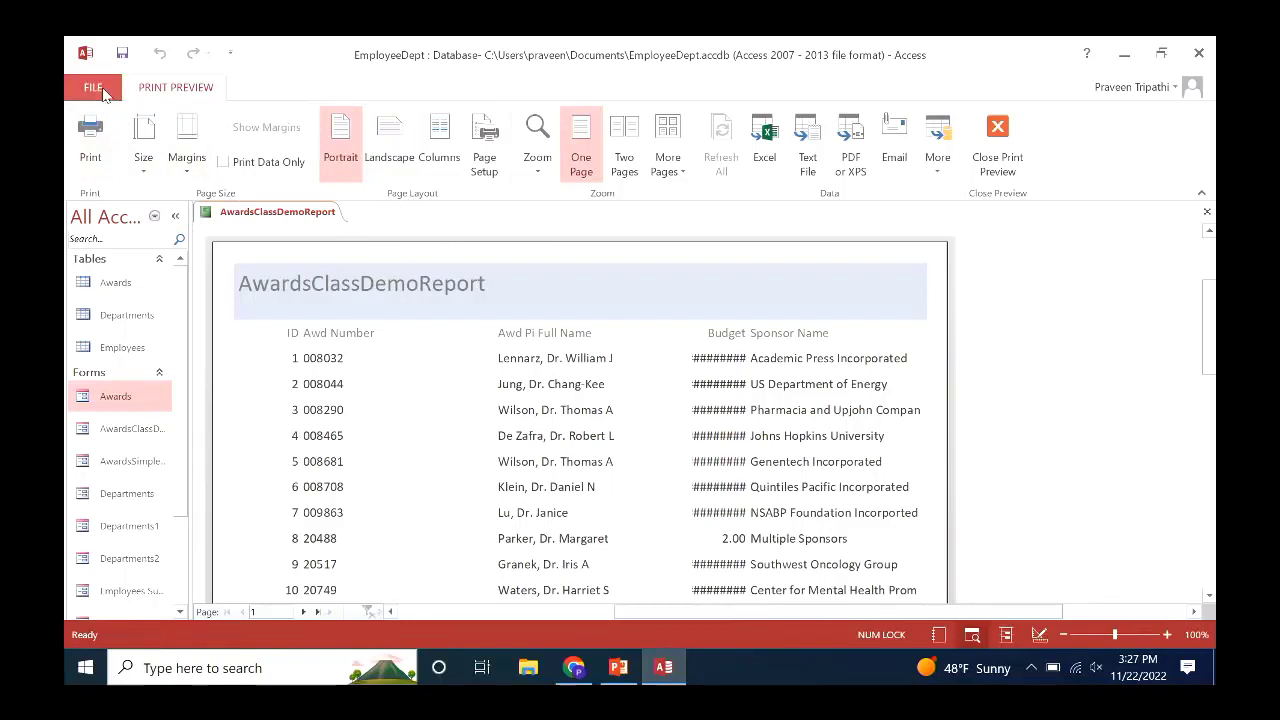
Close the report's print preview and reopen AwardsClassDemoReport from the database's saved reports.
click(1206, 213)
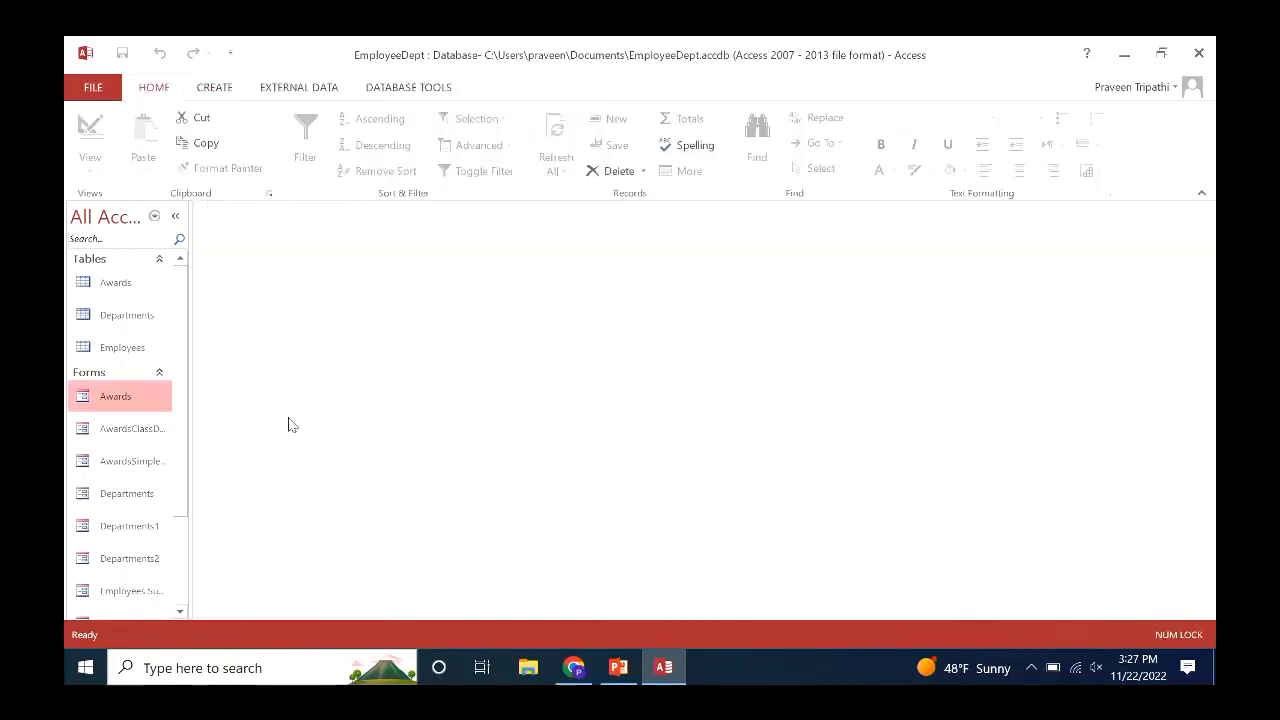
drag(178, 440, 180, 611)
click(181, 611)
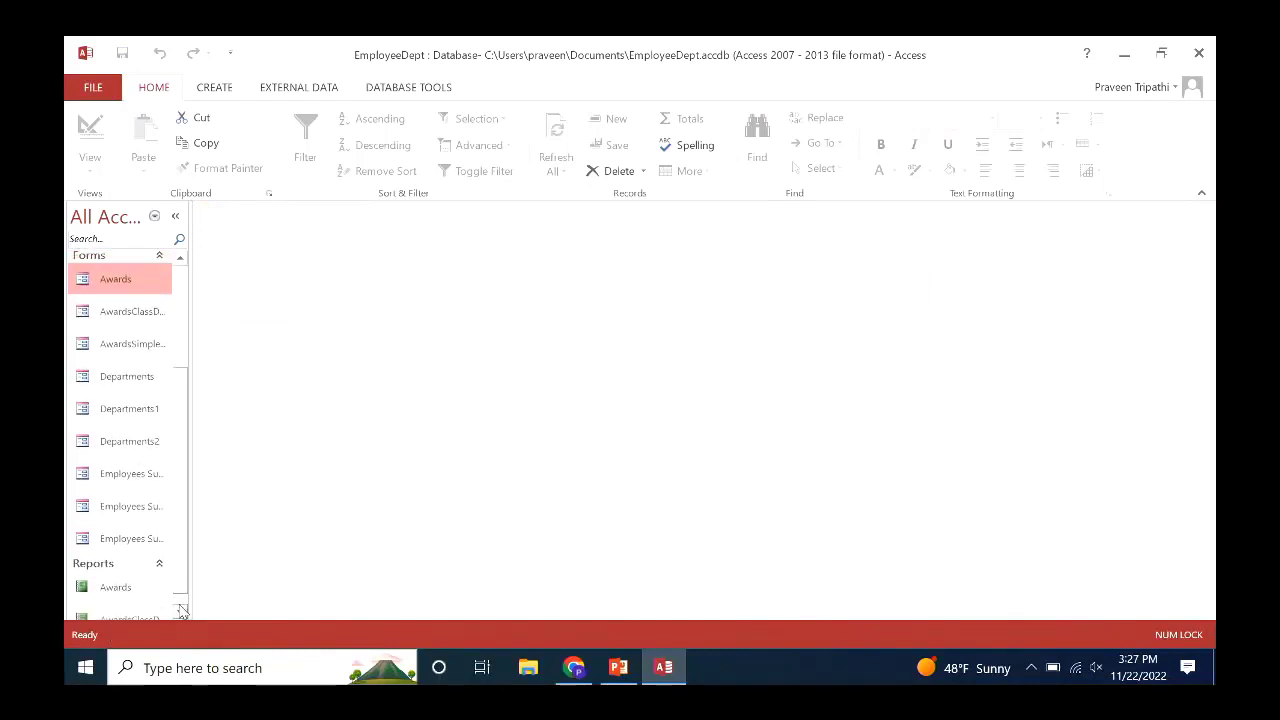
click(178, 613)
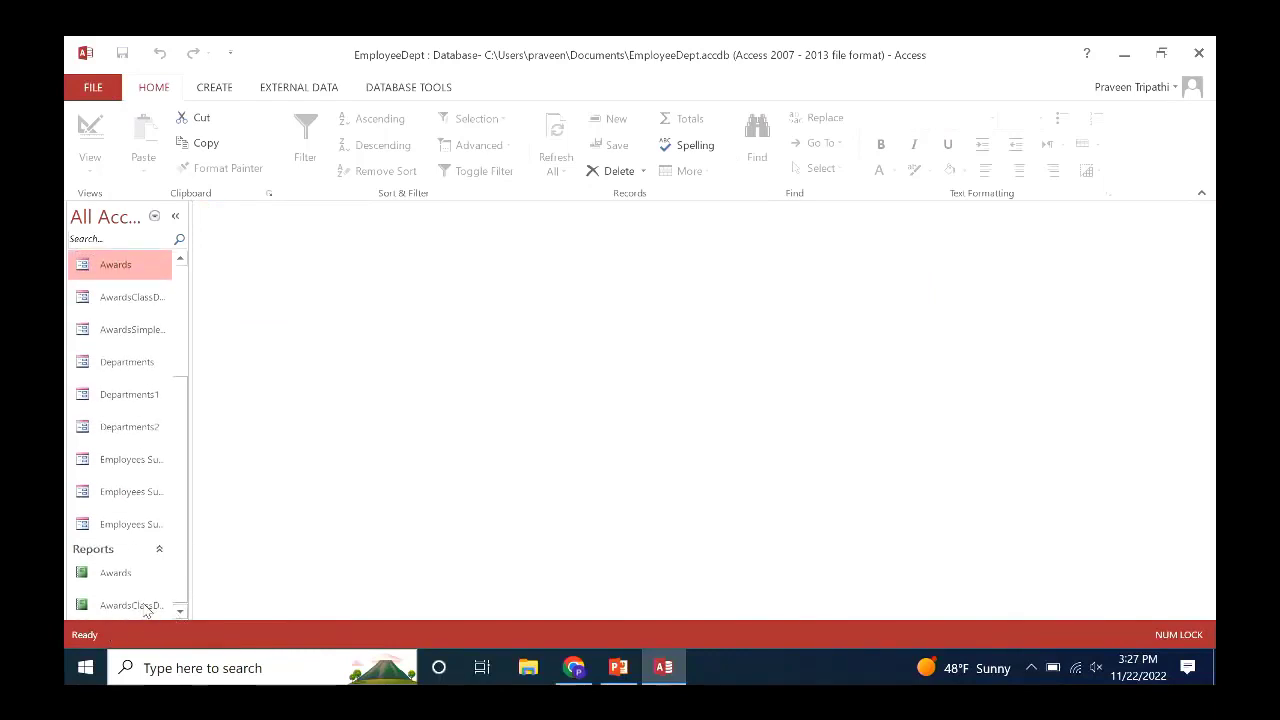
double_click(145, 606)
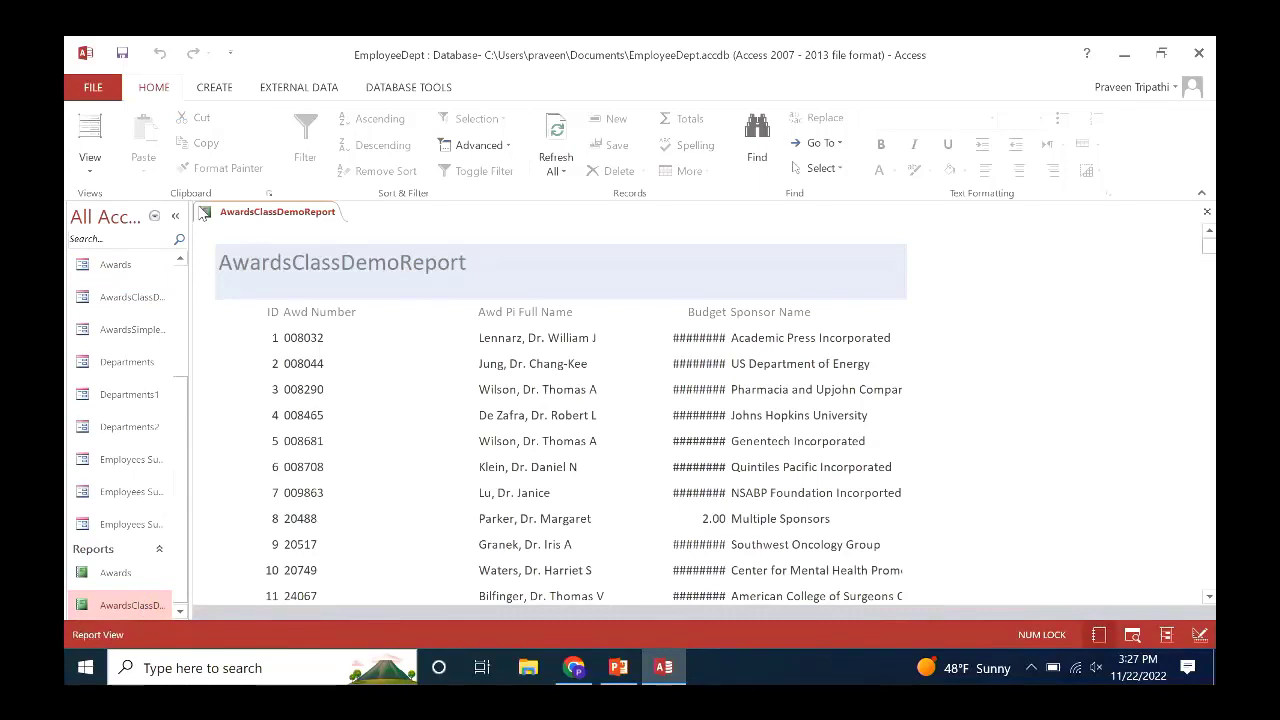
Switch the report to Layout View and shift the Budget column heading left, away from the Sponsor Name heading.
click(96, 174)
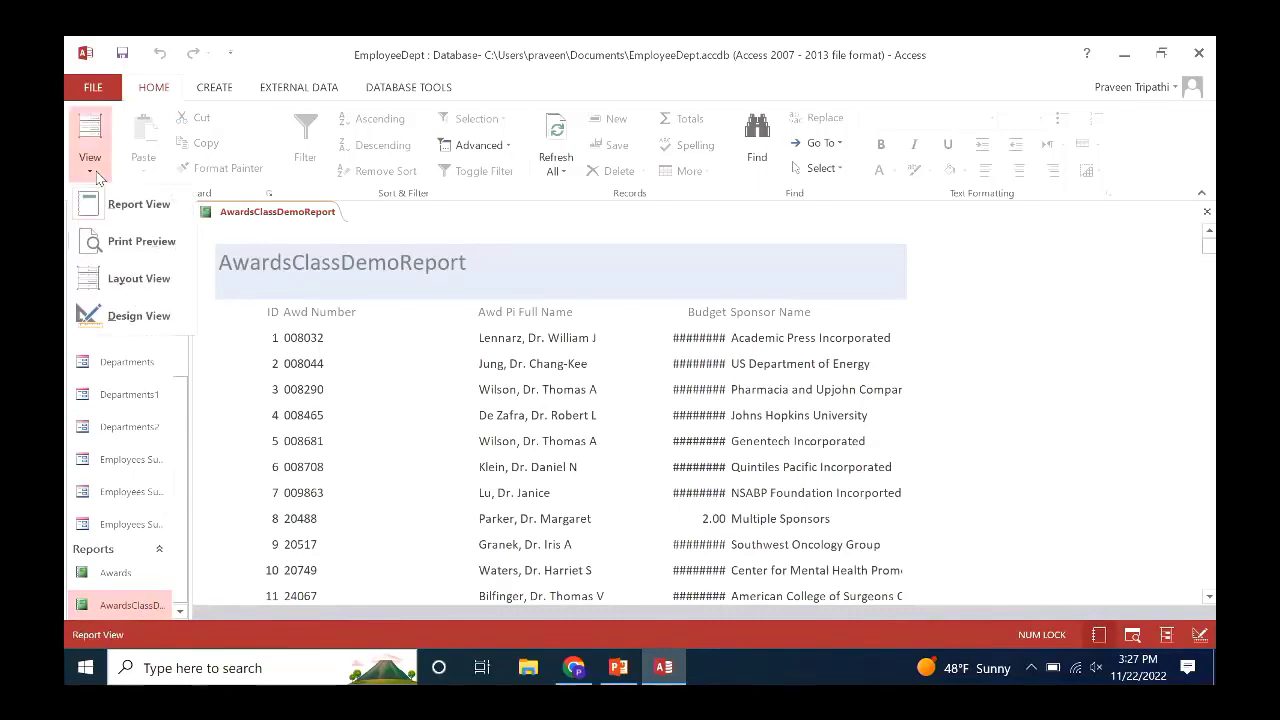
click(123, 274)
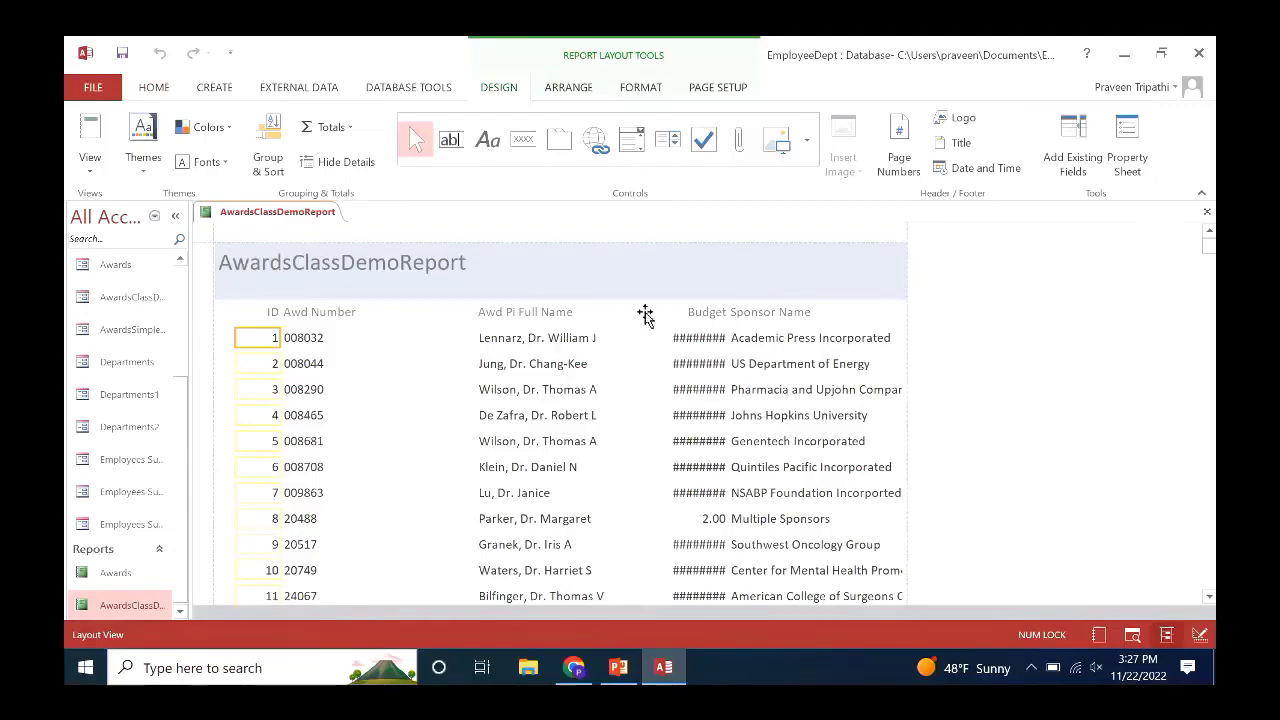
key(Left)
key(Left)
key(Left)
key(Left)
key(Left)
key(Left)
key(Left)
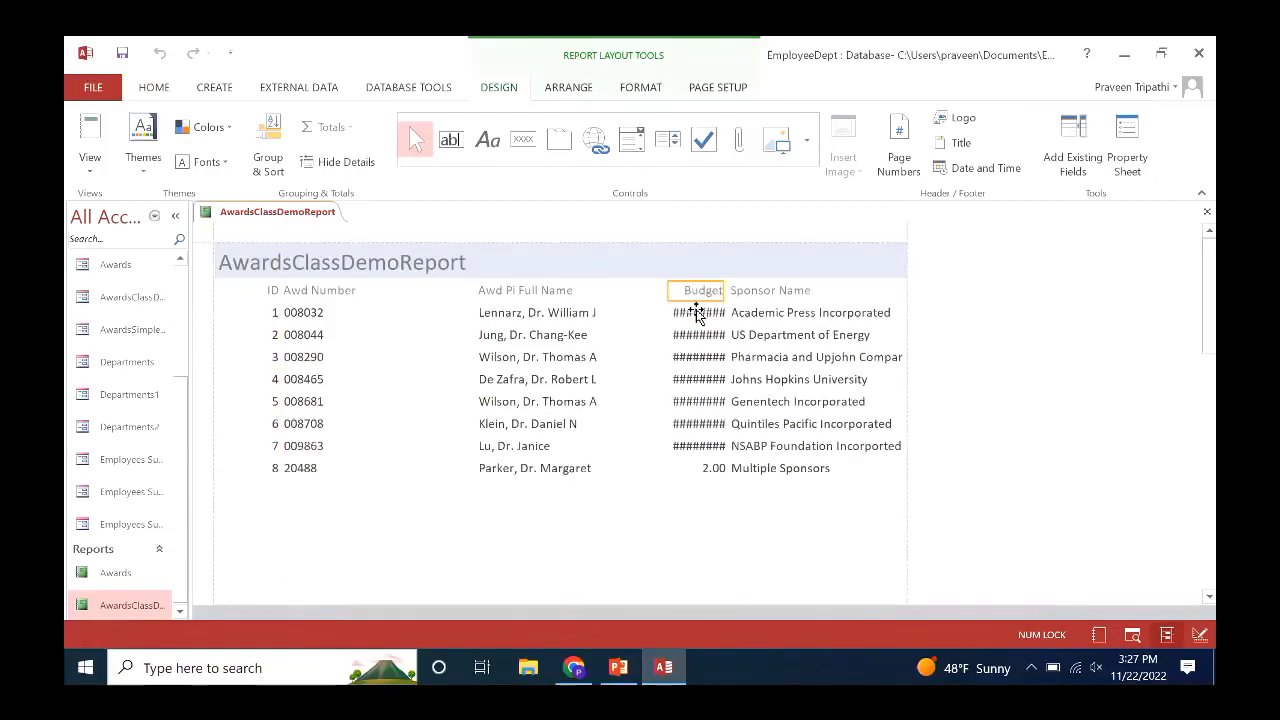
key(Left)
key(Left)
key(Left)
key(Left)
key(Left)
key(Left)
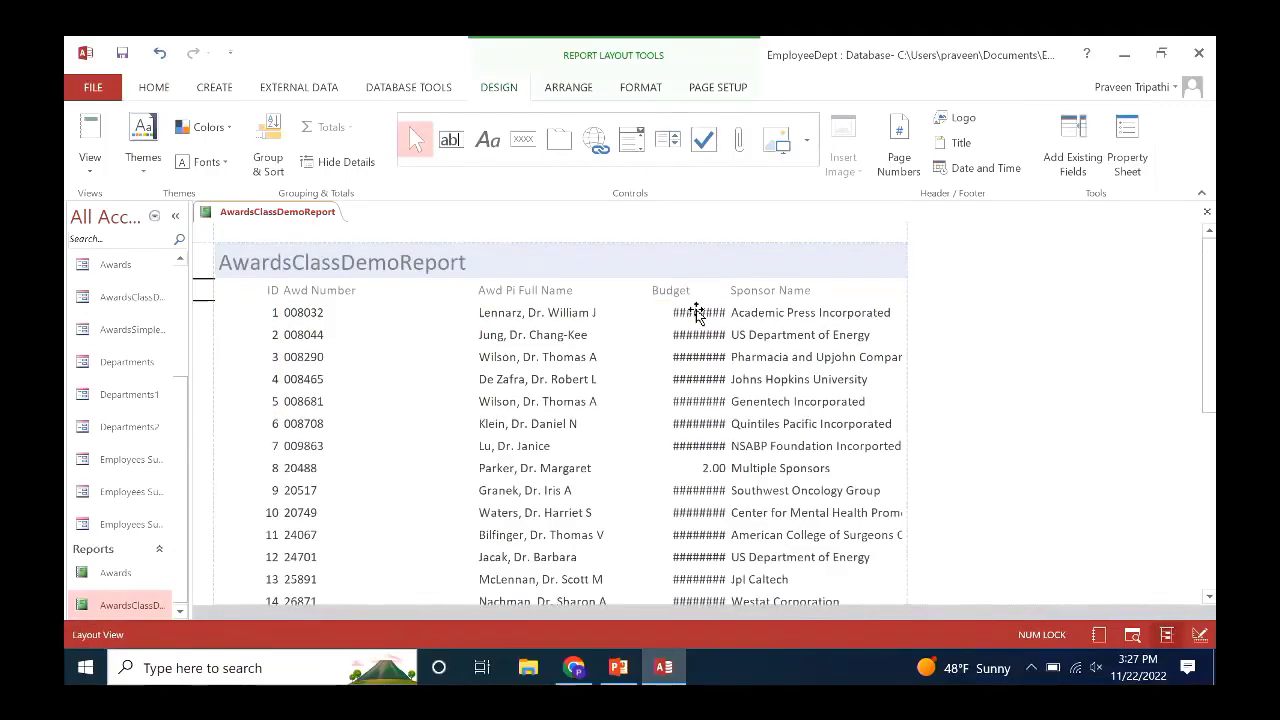
Shift the Awd Pi Full Name column heading left, towards the Awd Number column.
click(561, 292)
key(Left)
key(Left)
key(Left)
key(Left)
key(Left)
key(Left)
key(Left)
key(Left)
key(Left)
key(Left)
key(Left)
key(Left)
key(Left)
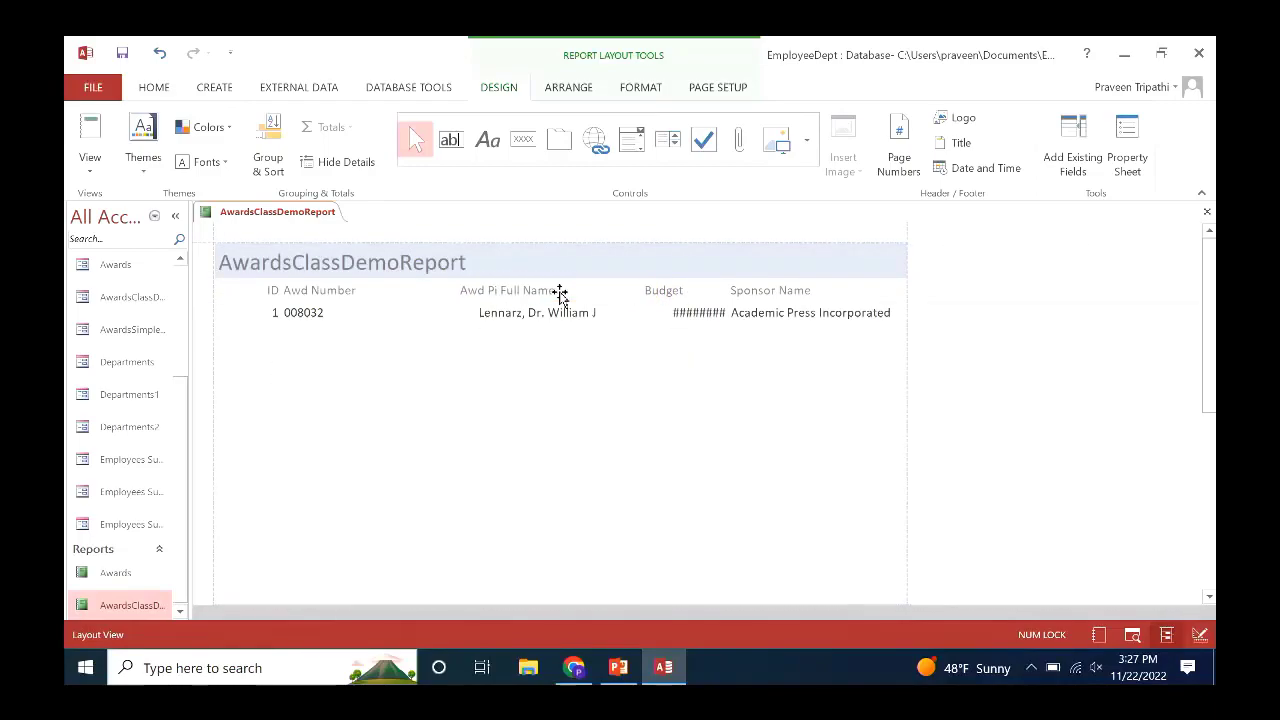
key(Left)
key(Left)
key(Left)
key(Left)
key(Left)
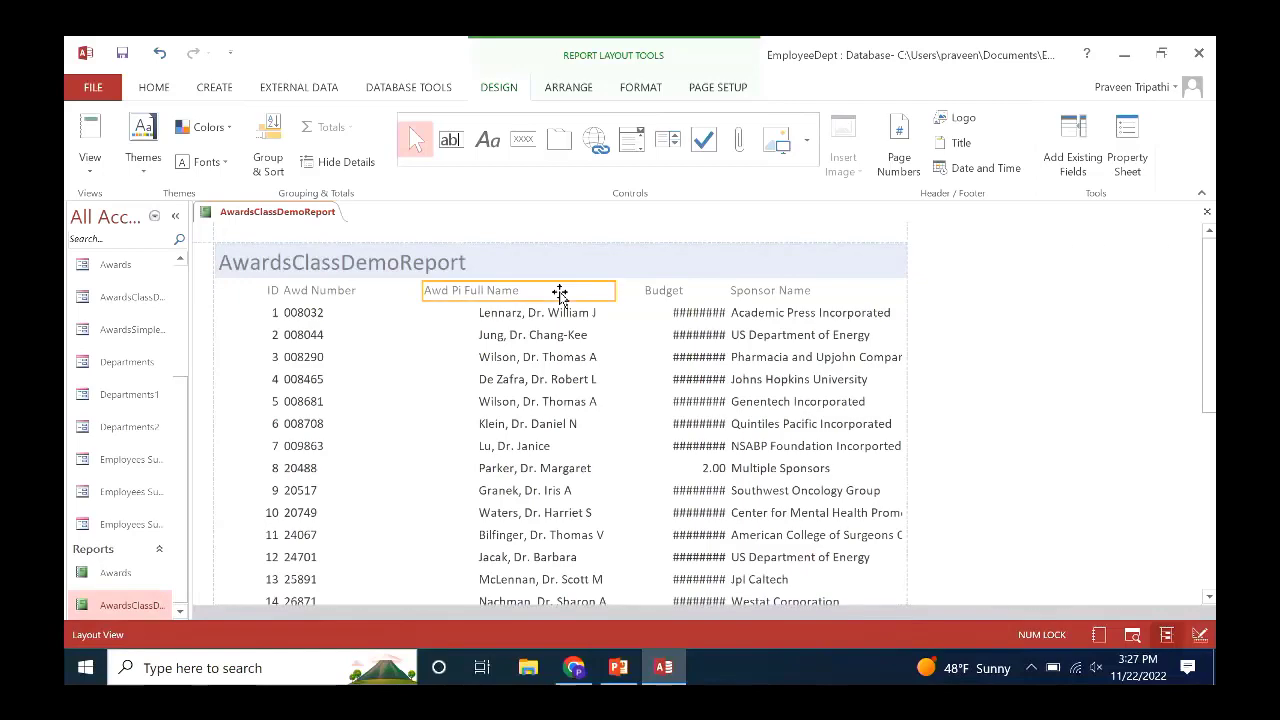
key(Left)
key(Left)
key(Left)
key(Left)
key(Left)
key(Left)
key(Left)
key(Left)
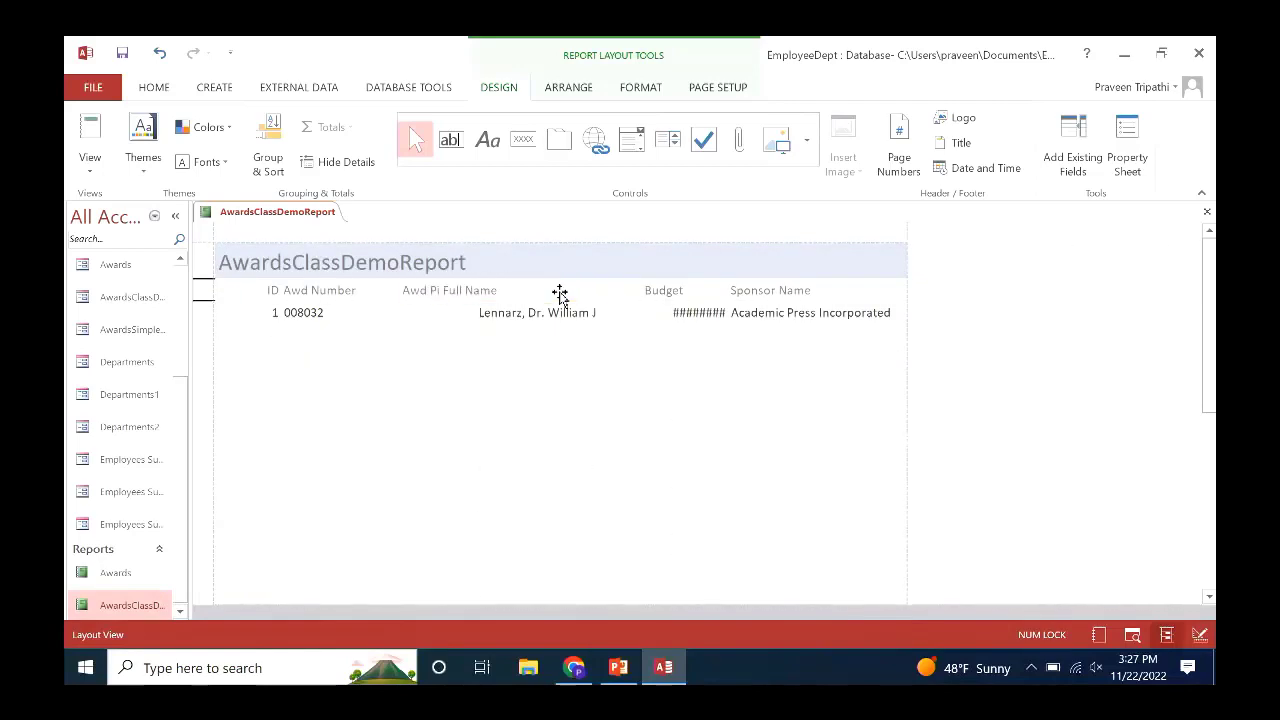
Shift the Awd Pi Full Name data column left so its values line up under the moved heading.
click(570, 316)
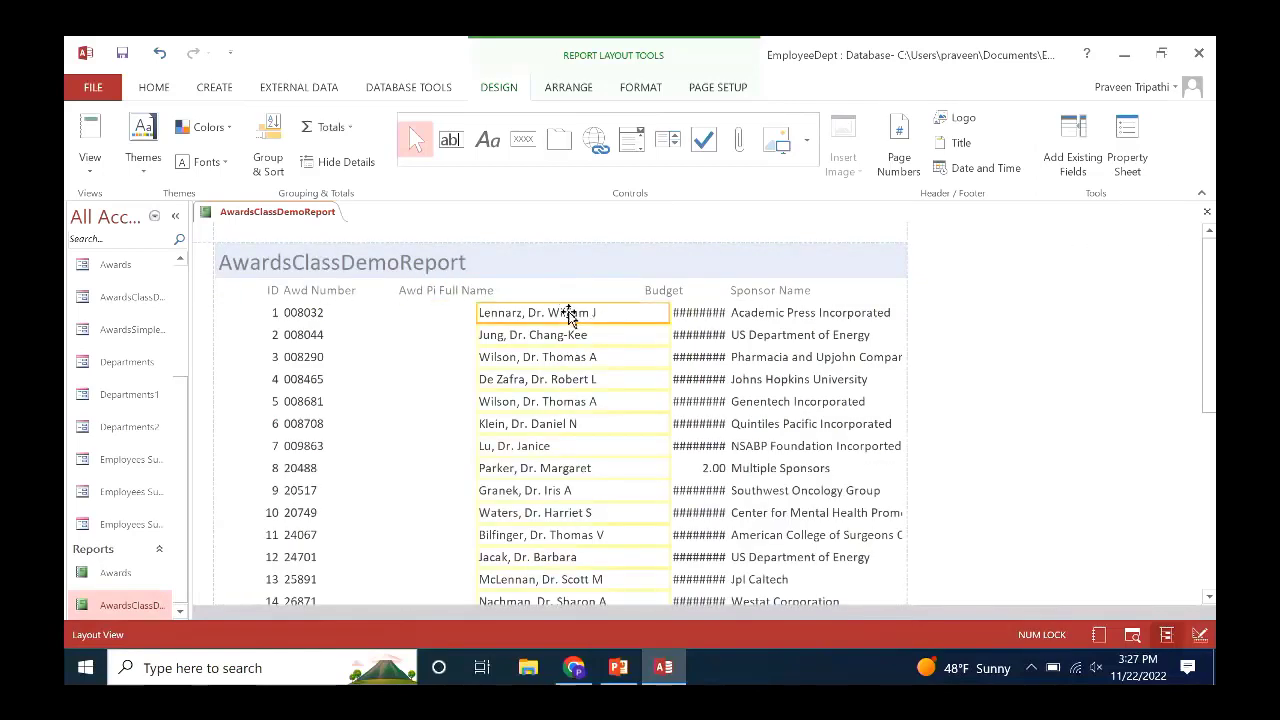
key(Left)
key(Left)
key(Left)
key(Left)
key(Left)
key(Left)
key(Left)
key(Left)
key(Left)
key(Left)
key(Left)
key(Left)
key(Left)
key(Left)
key(Left)
key(Left)
key(Left)
key(Left)
key(Left)
key(Left)
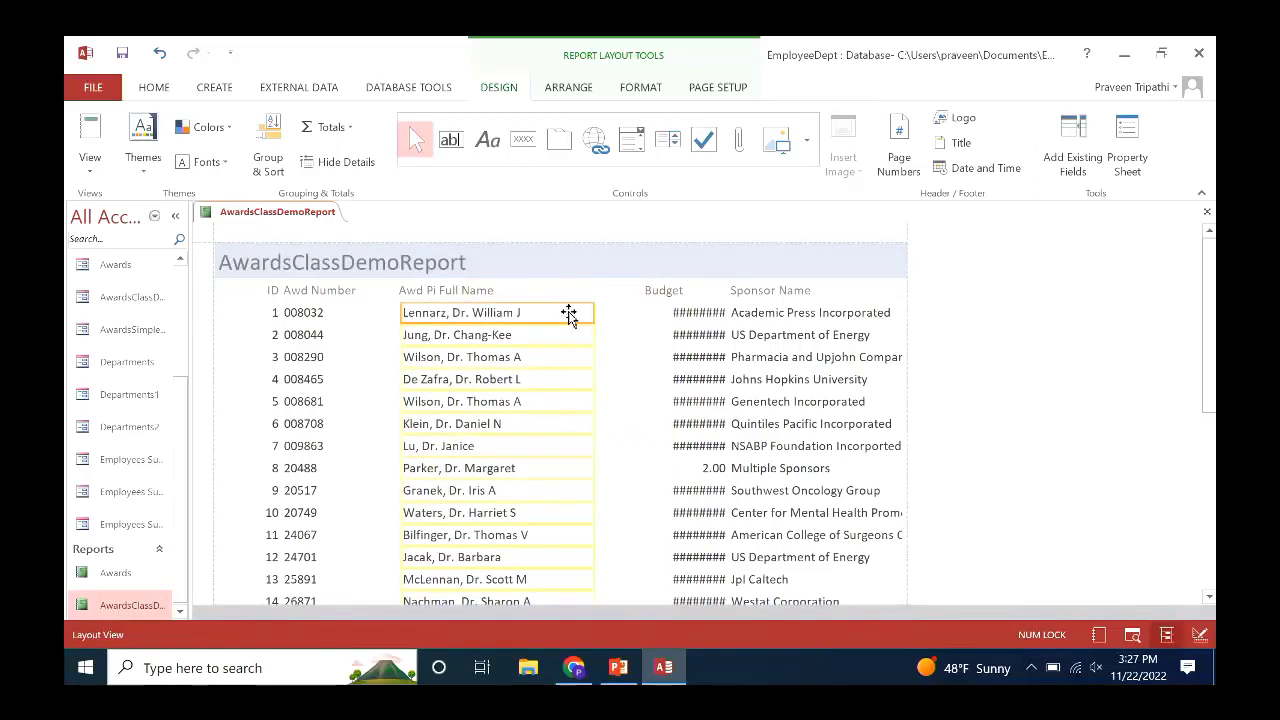
key(Left)
key(Left)
key(Left)
key(Left)
key(Left)
key(Left)
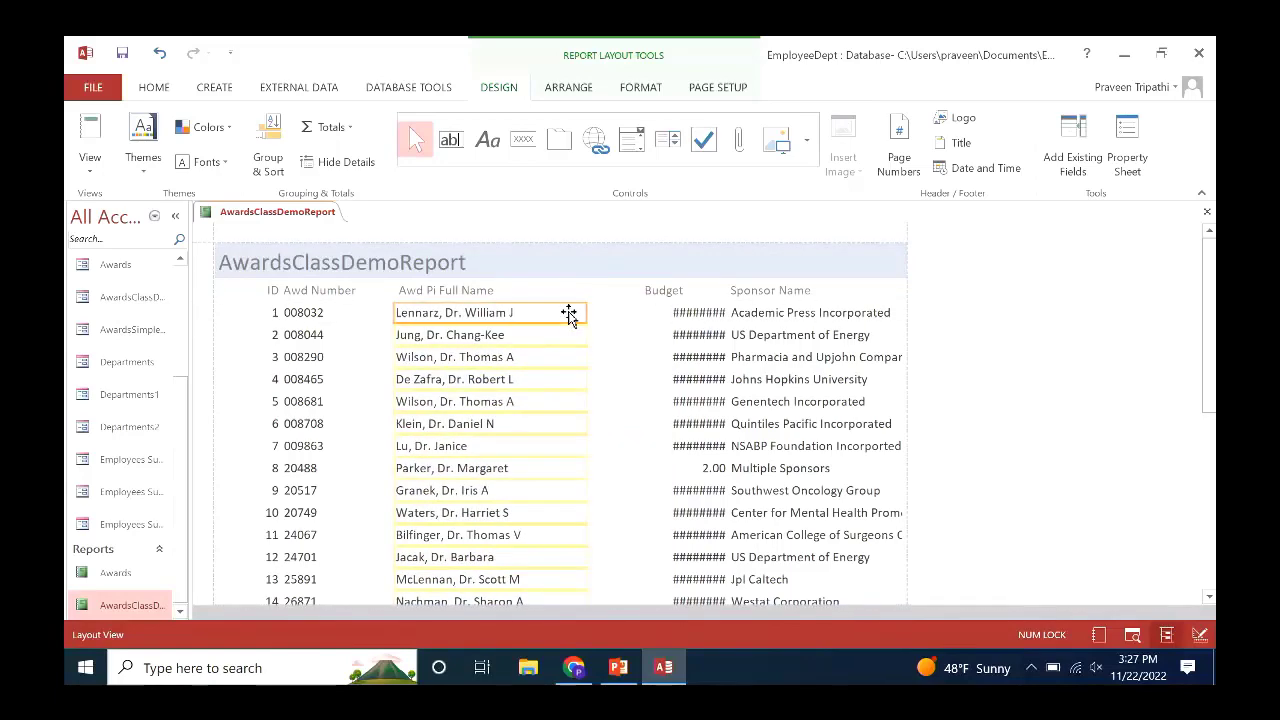
Shift the Budget column heading further left, towards the Awd Pi Full Name heading.
click(683, 292)
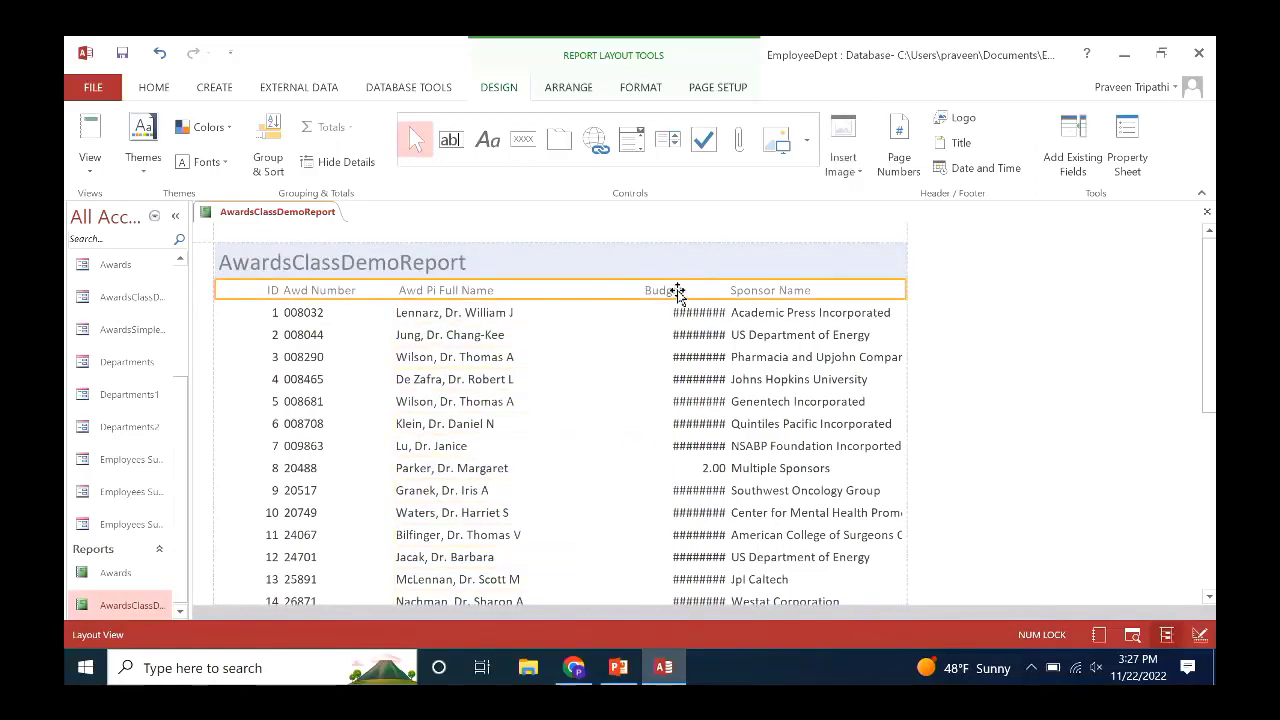
click(678, 290)
key(Left)
key(Left)
key(Left)
key(Left)
key(Left)
key(Left)
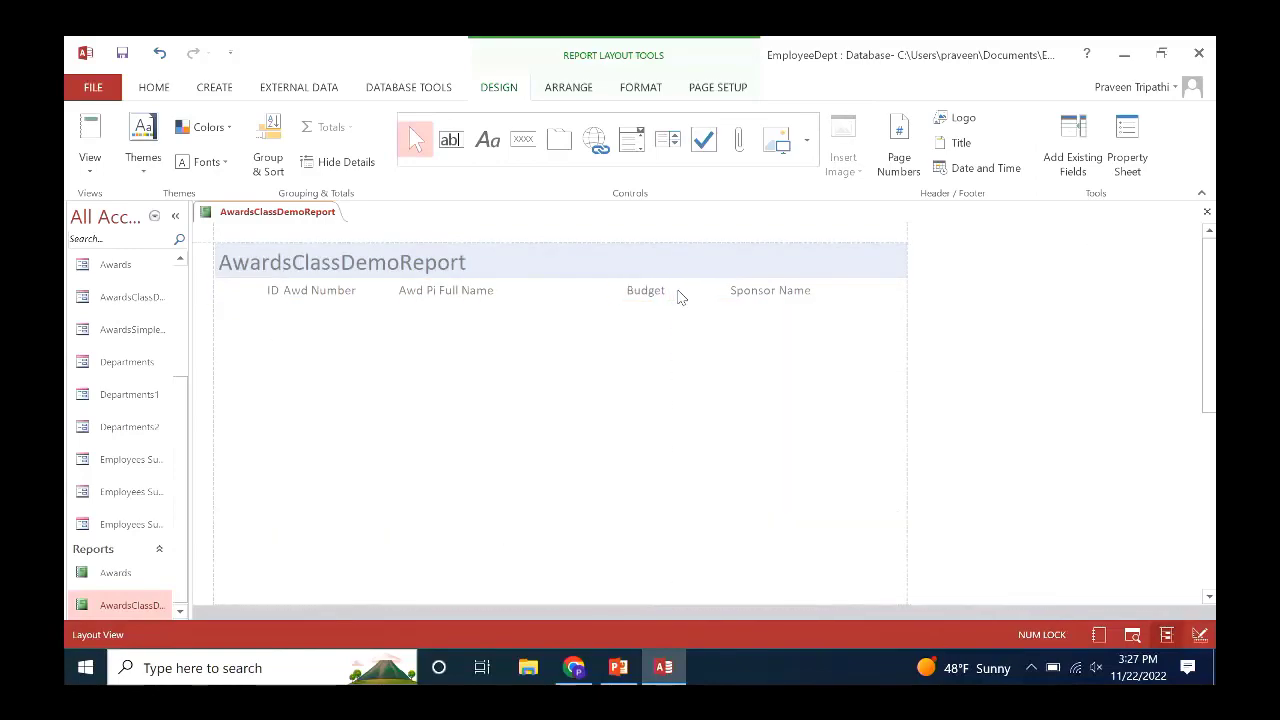
Shift the Budget data column left under its heading and widen it enough to show the full amounts.
click(689, 317)
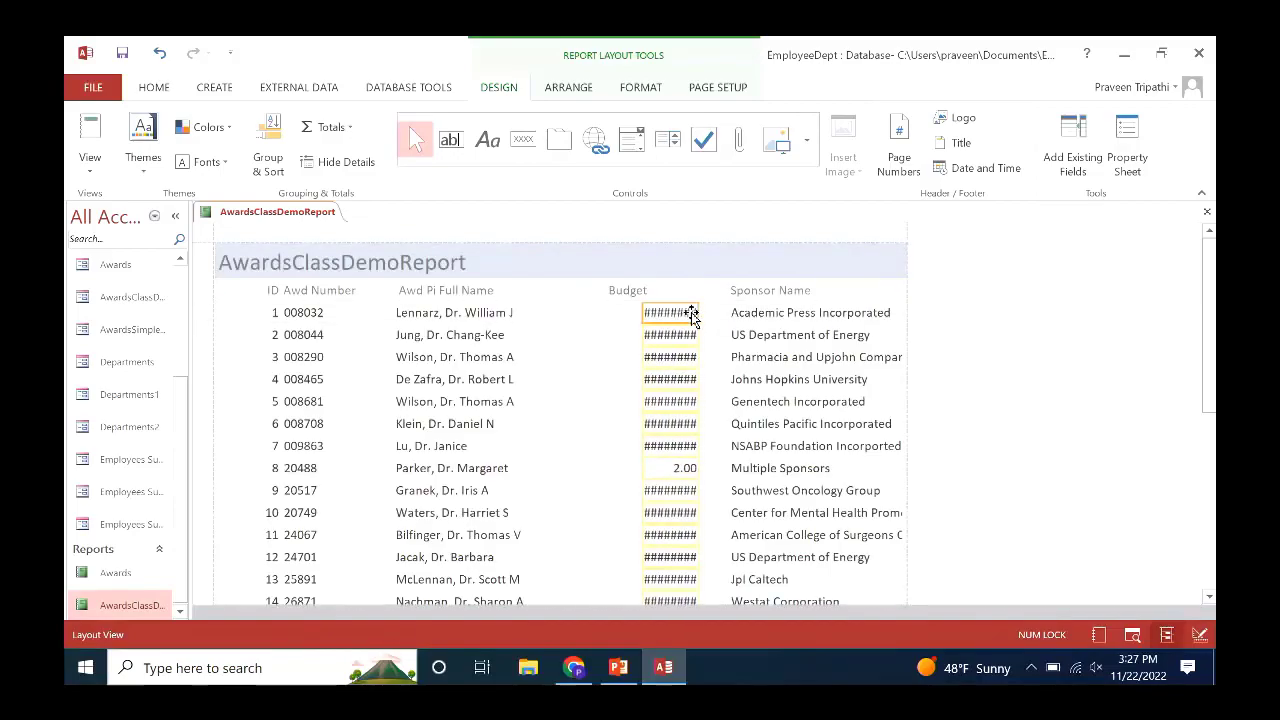
key(Left)
key(Left)
key(Left)
key(Left)
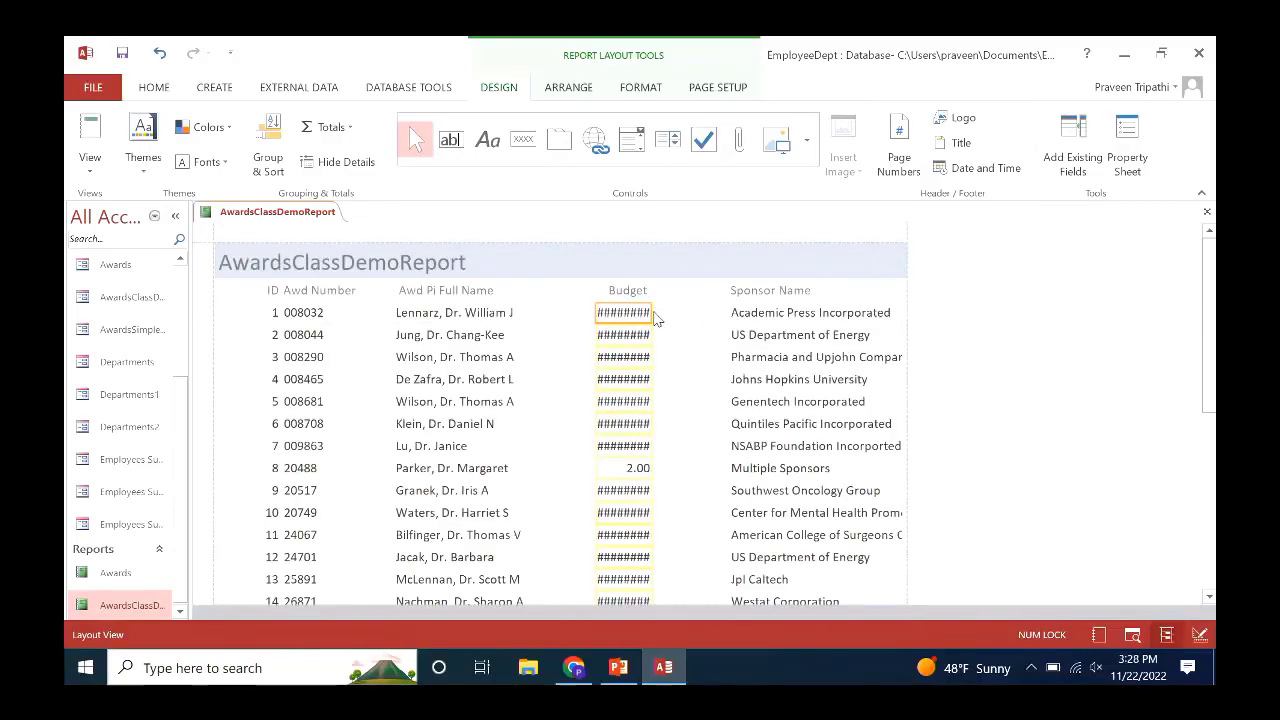
click(650, 307)
drag(650, 307, 703, 314)
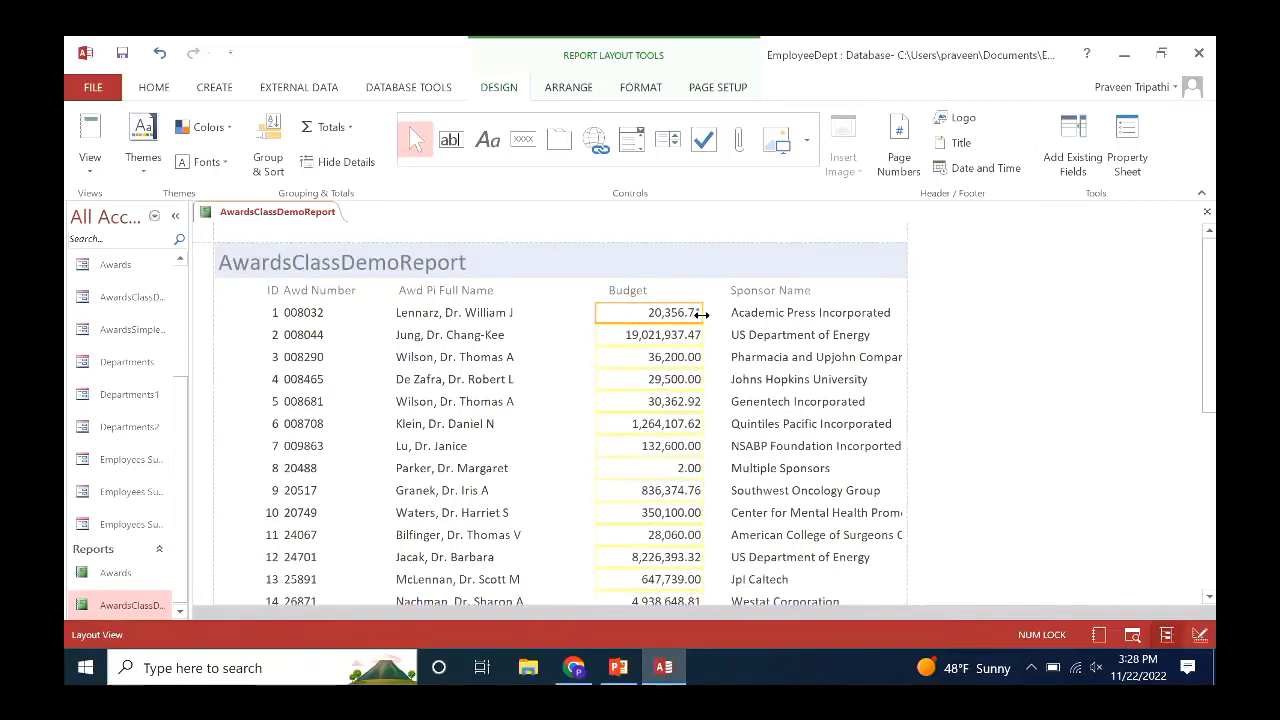
Switch AwardsClassDemoReport to Report View and look through its records to check the column layout.
click(88, 175)
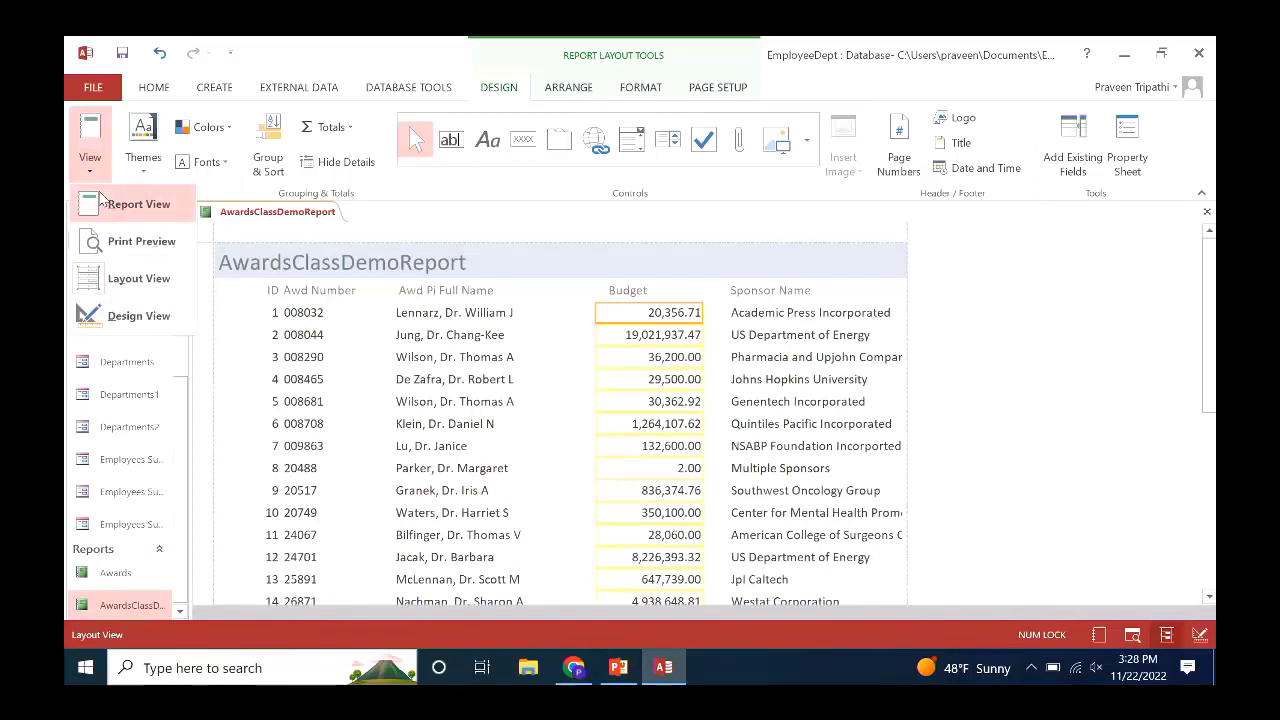
click(100, 202)
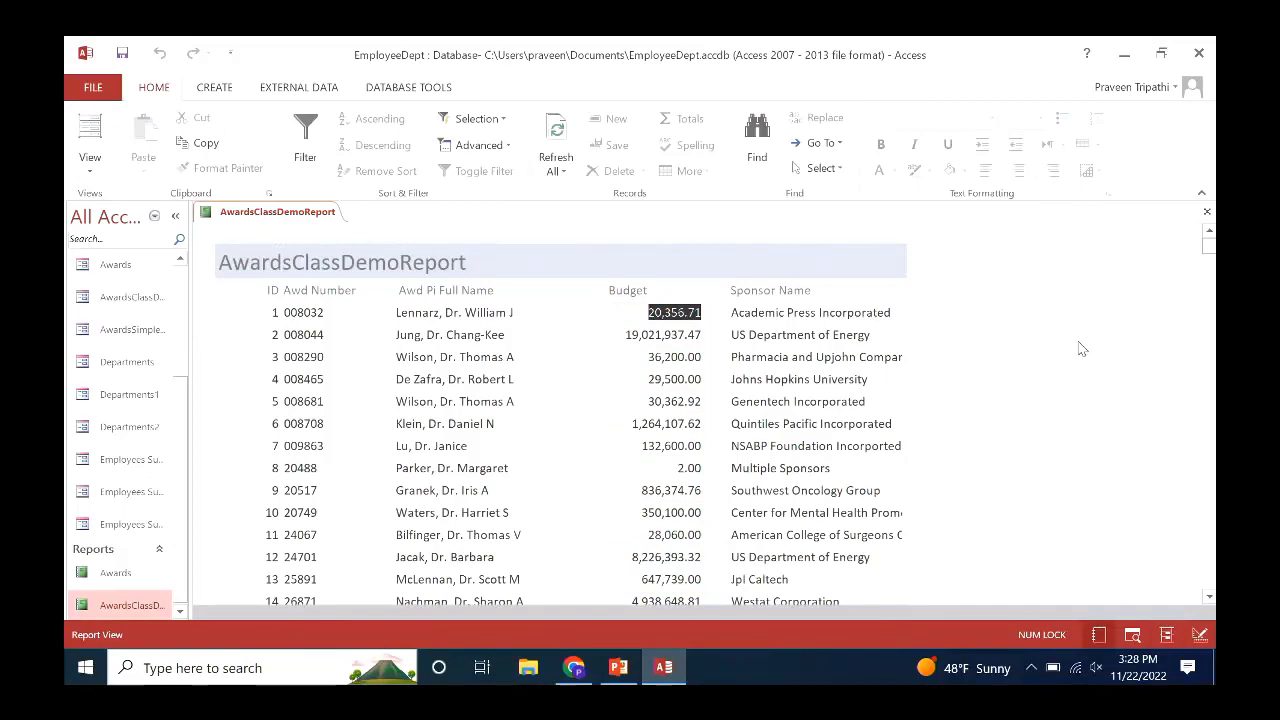
click(1209, 597)
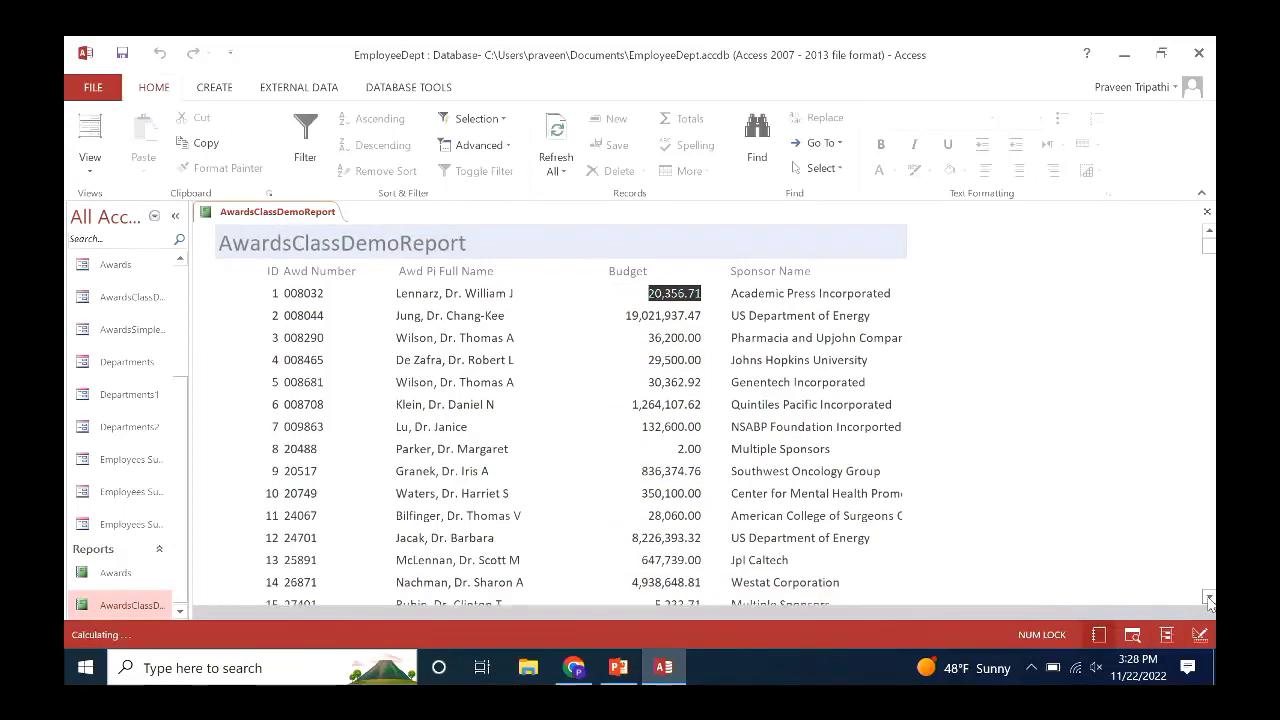
click(1209, 600)
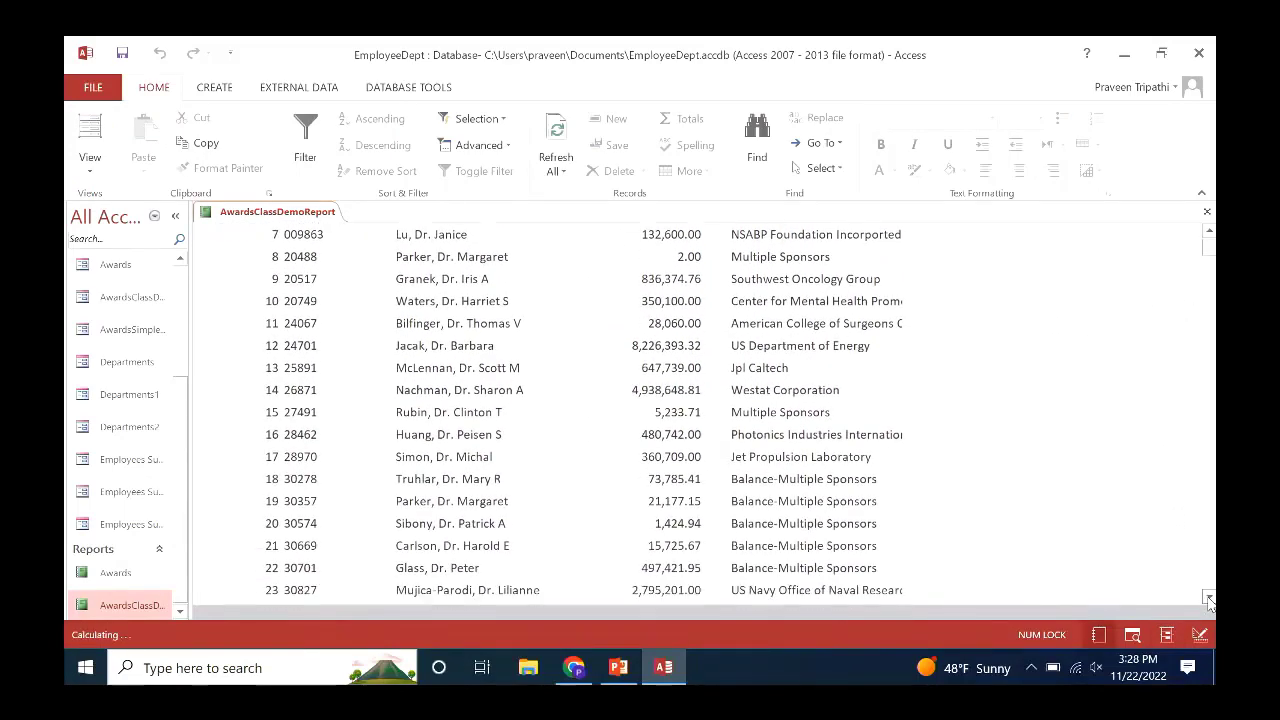
click(1209, 600)
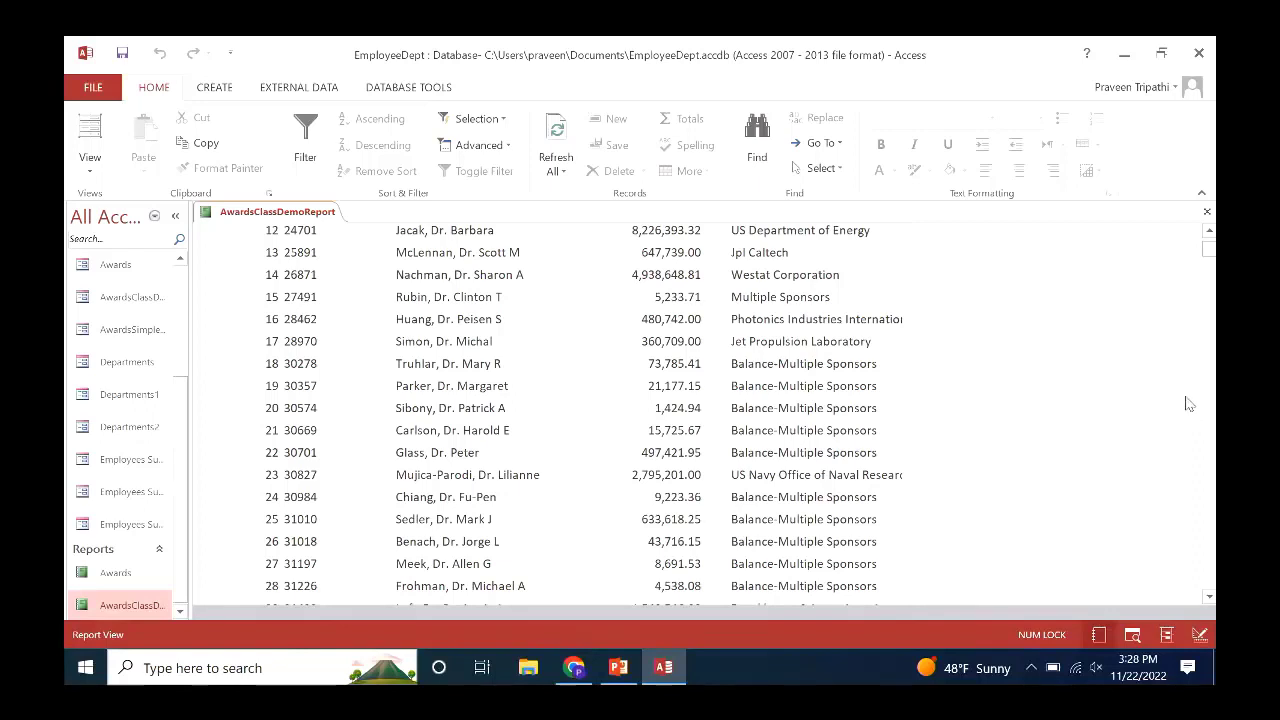
drag(1210, 256, 1210, 238)
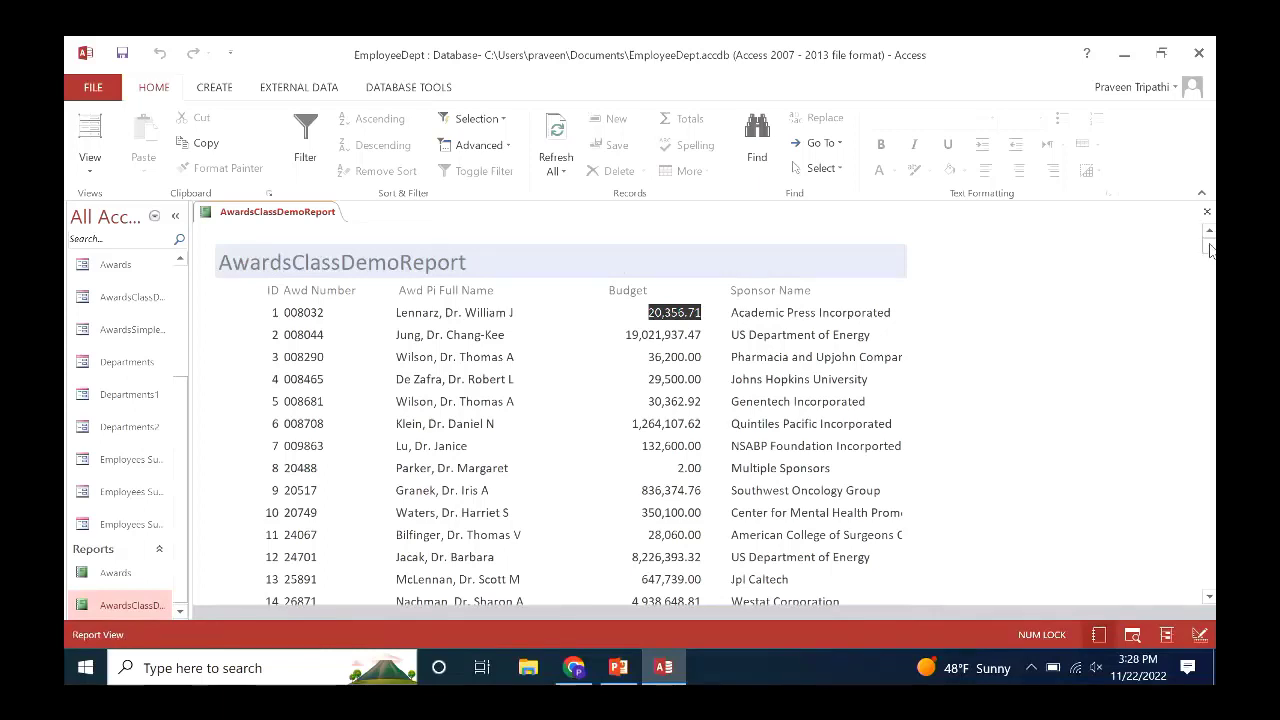
mouse_move(1210, 236)
mouse_down()
mouse_move(1207, 556)
mouse_move(1208, 242)
mouse_up()
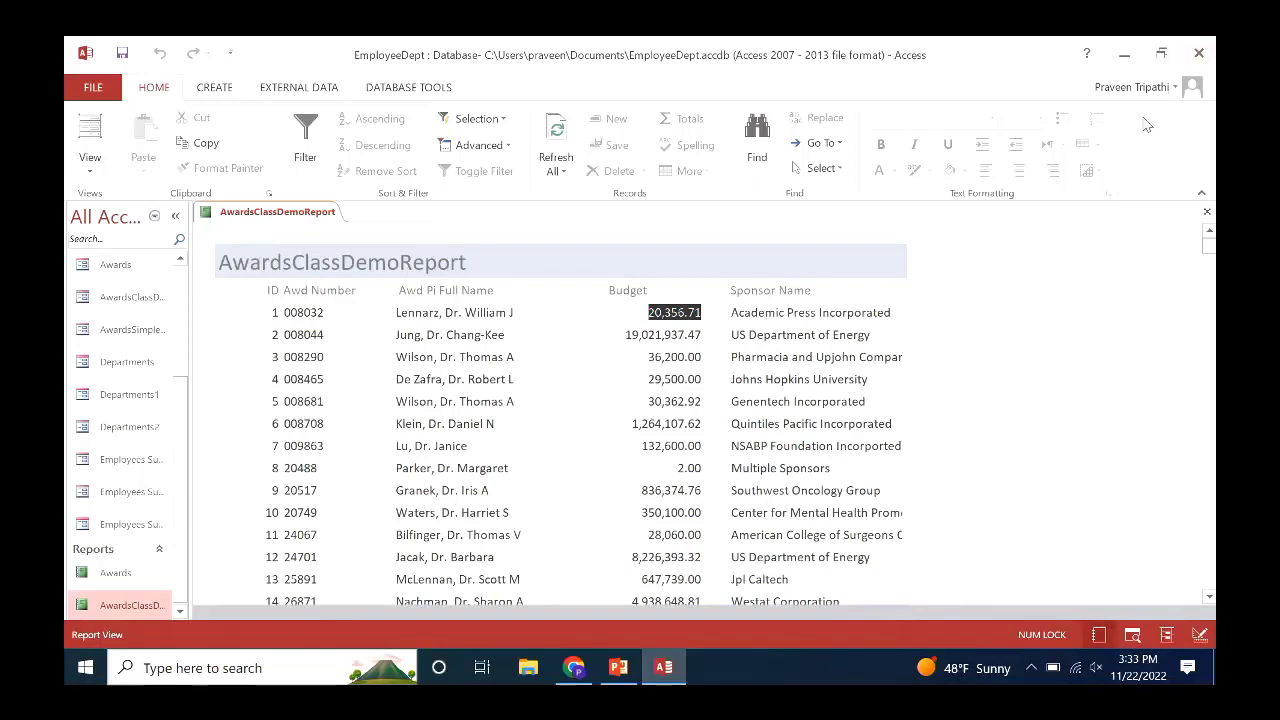
Close AwardsClassDemoReport without saving its design changes, and quit Access.
click(1207, 213)
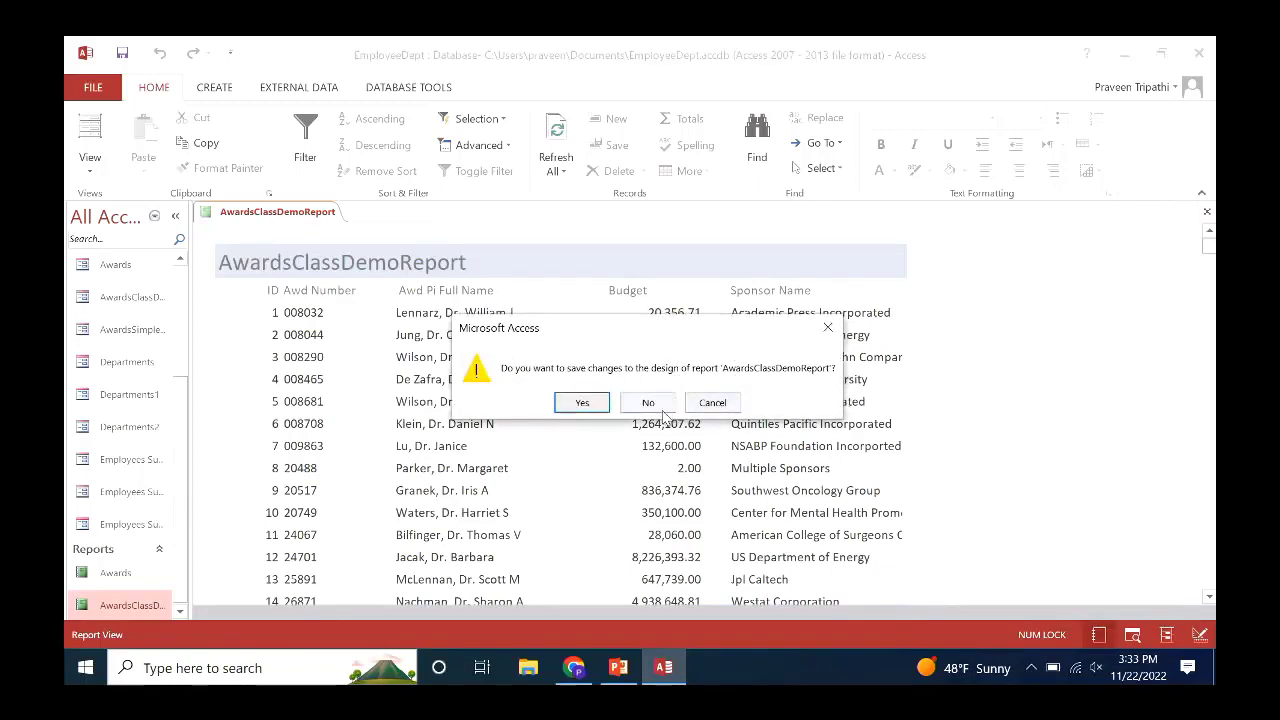
click(660, 406)
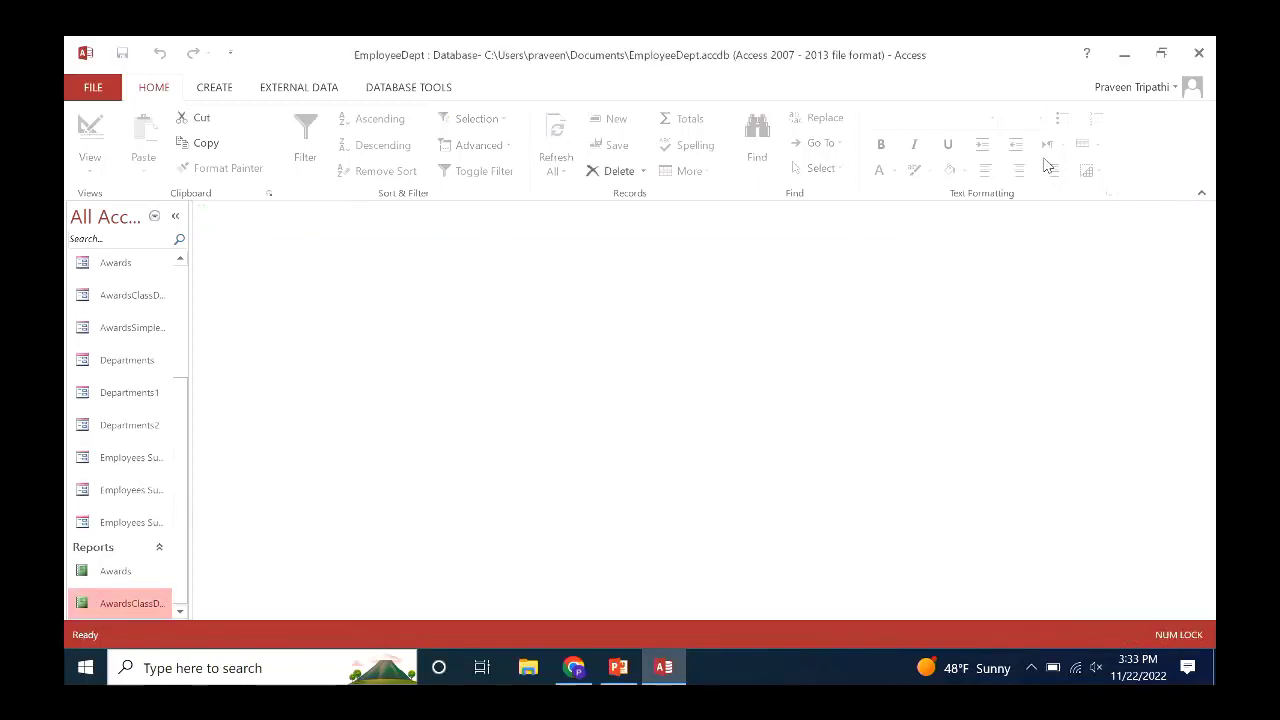
click(1199, 53)
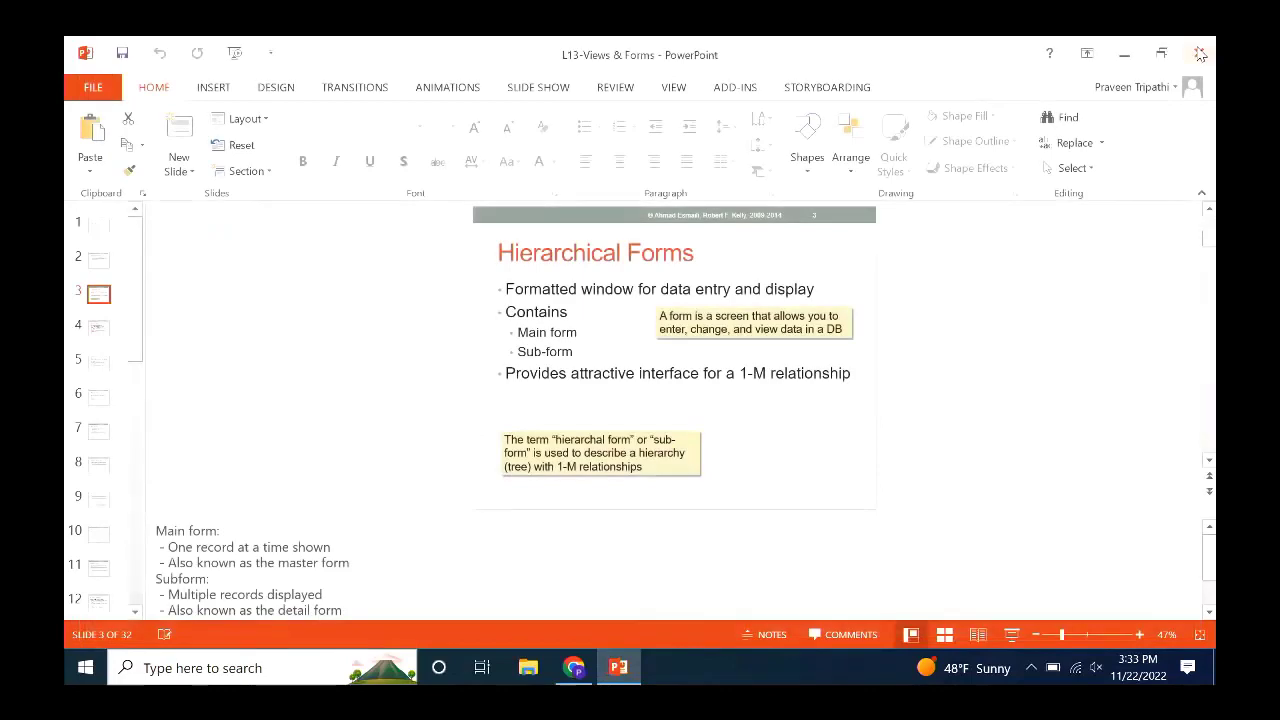
Launch Access 2013 and create a blank desktop database named Database15 in the Documents folder.
click(181, 665)
text(acc)
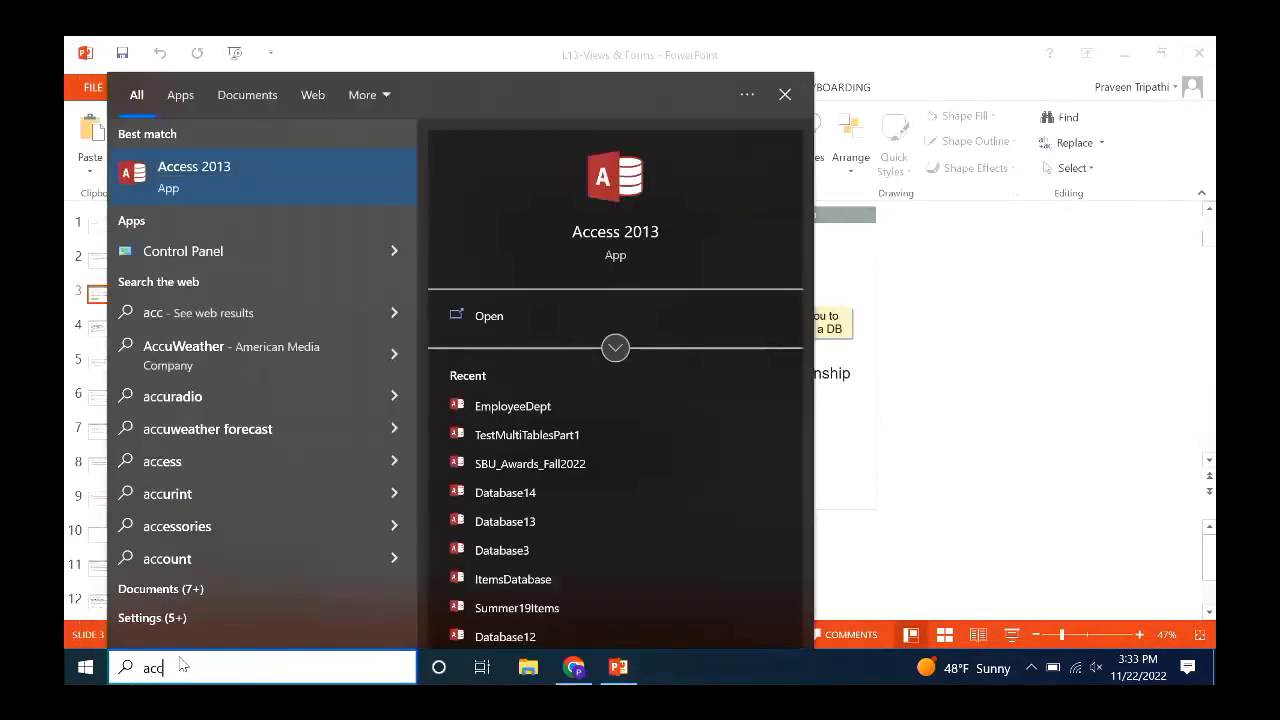
key(Return)
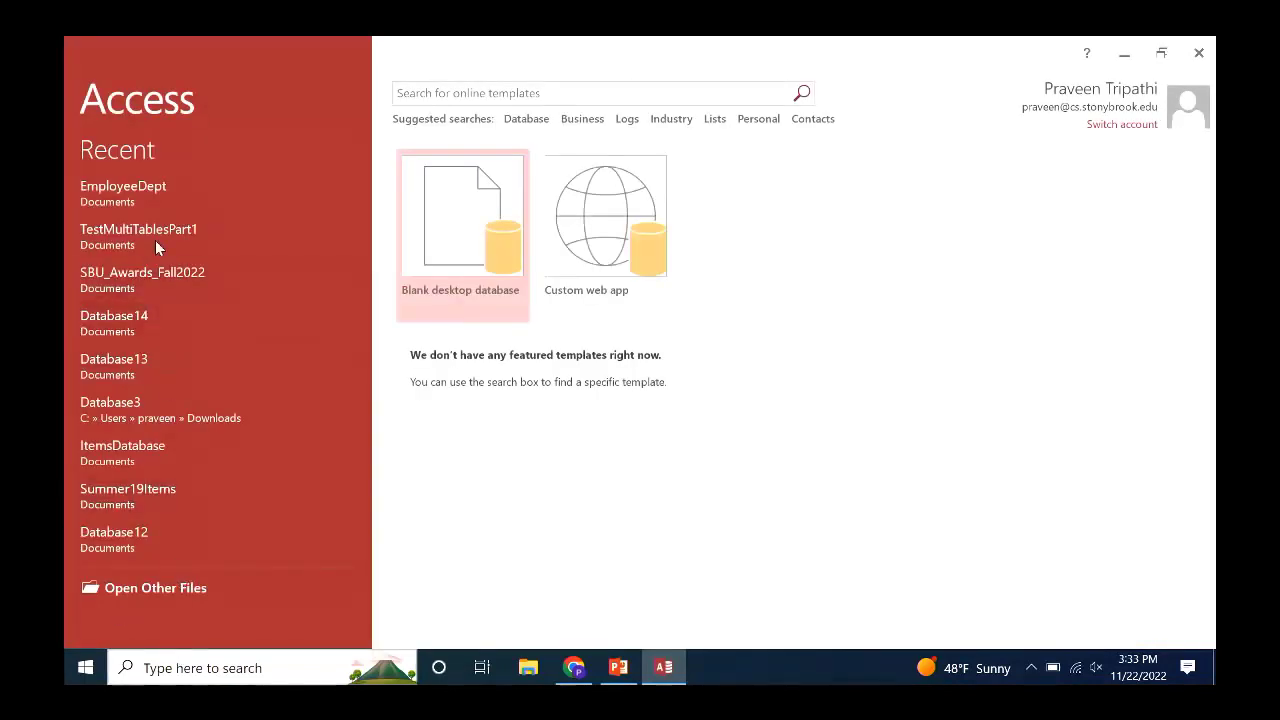
click(450, 237)
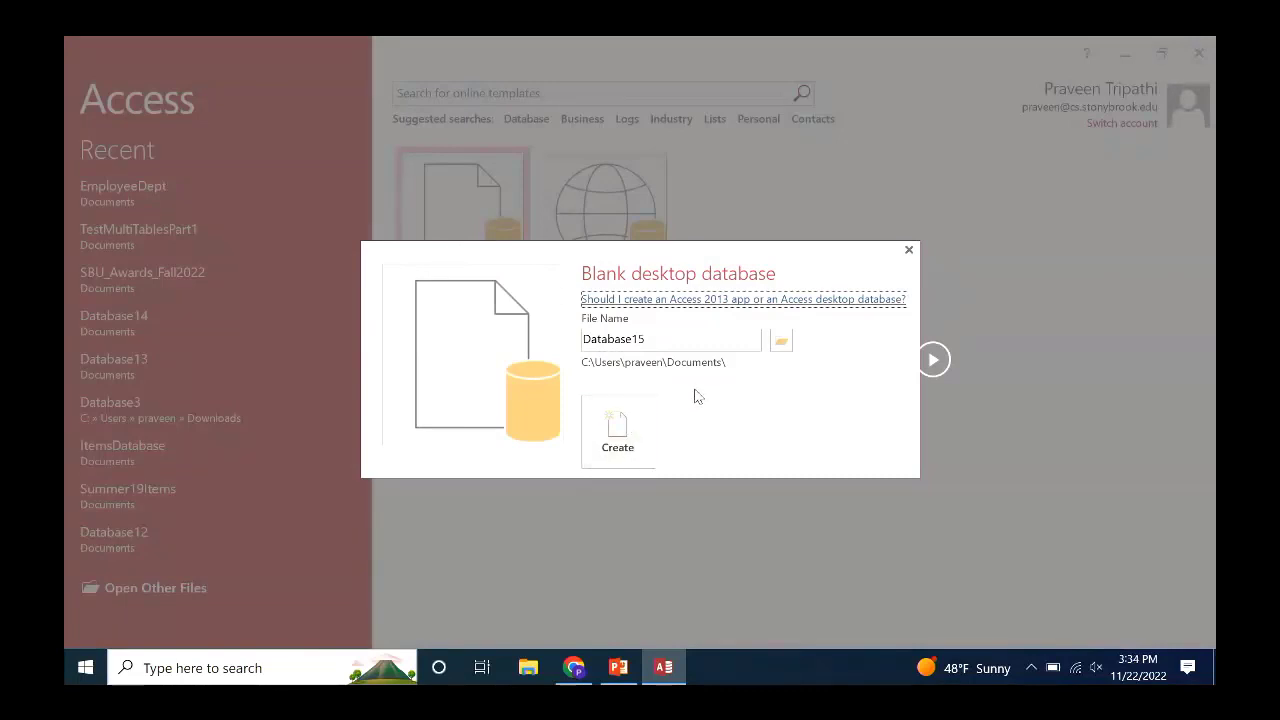
click(630, 435)
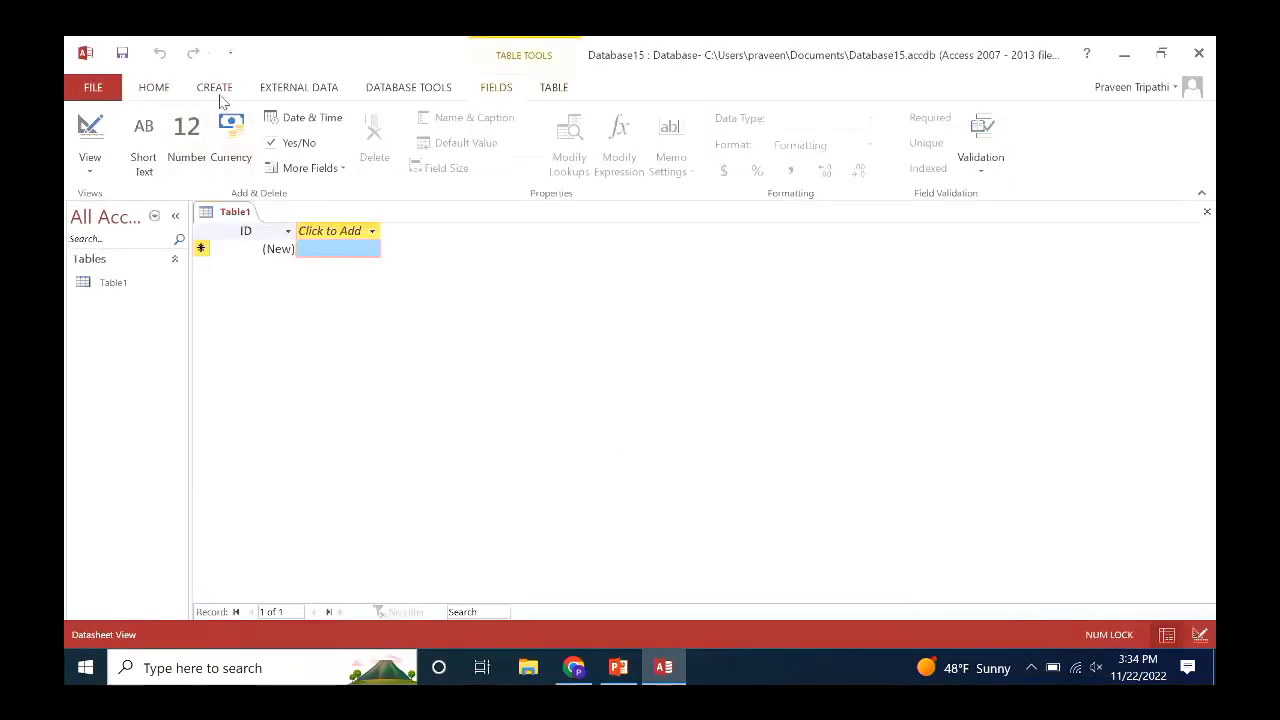
Start an Excel import and choose SBU_ActiveProjects from the Desktop's Fall2022\ISE305\DataSet folder as the source file.
click(270, 92)
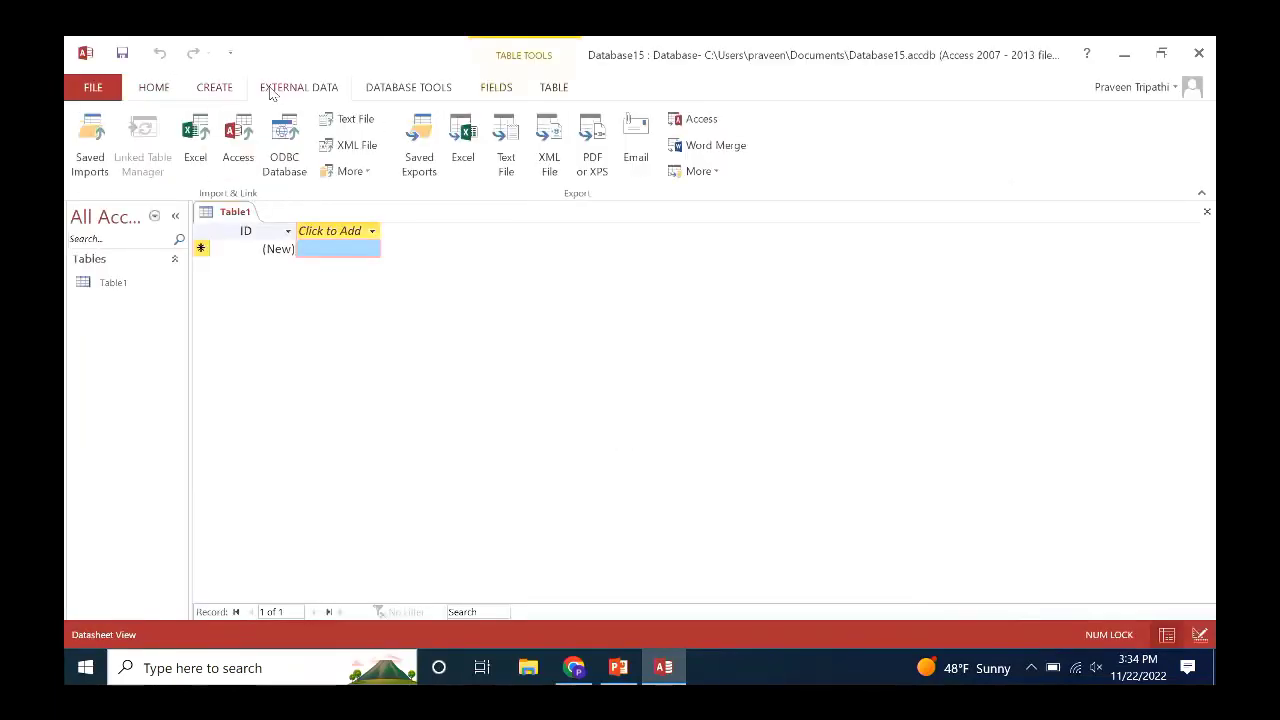
click(205, 142)
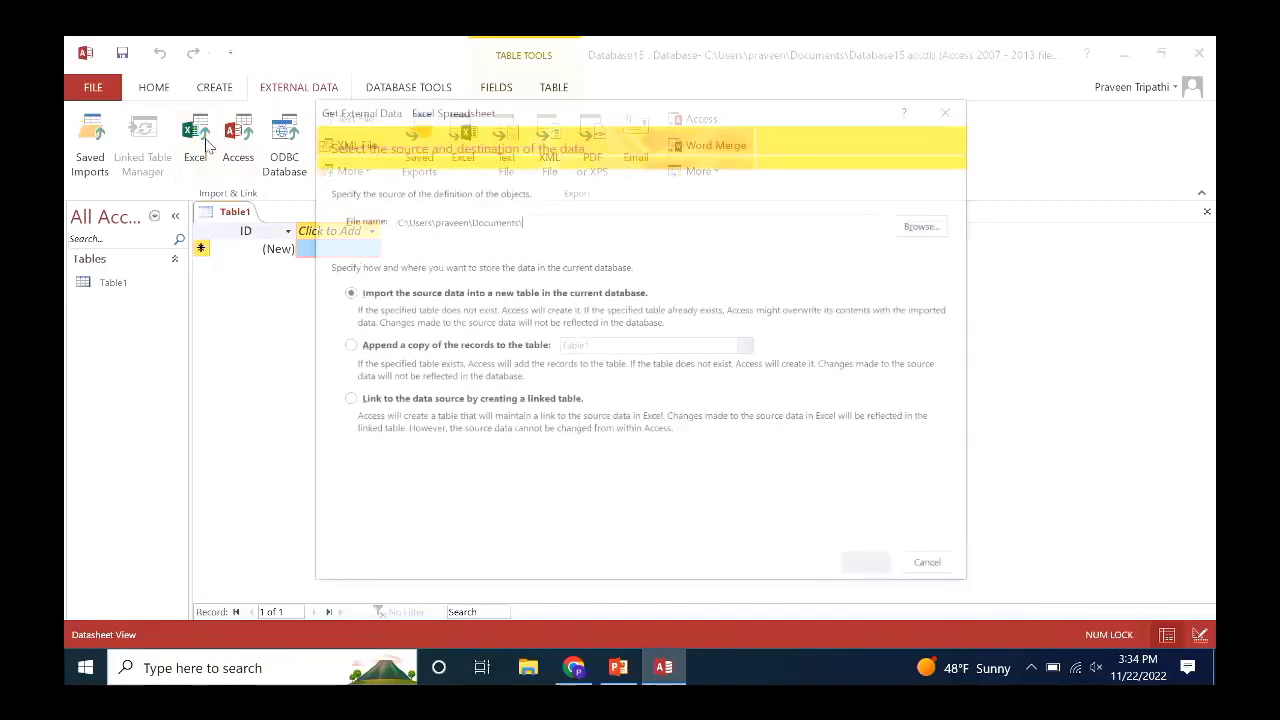
click(929, 226)
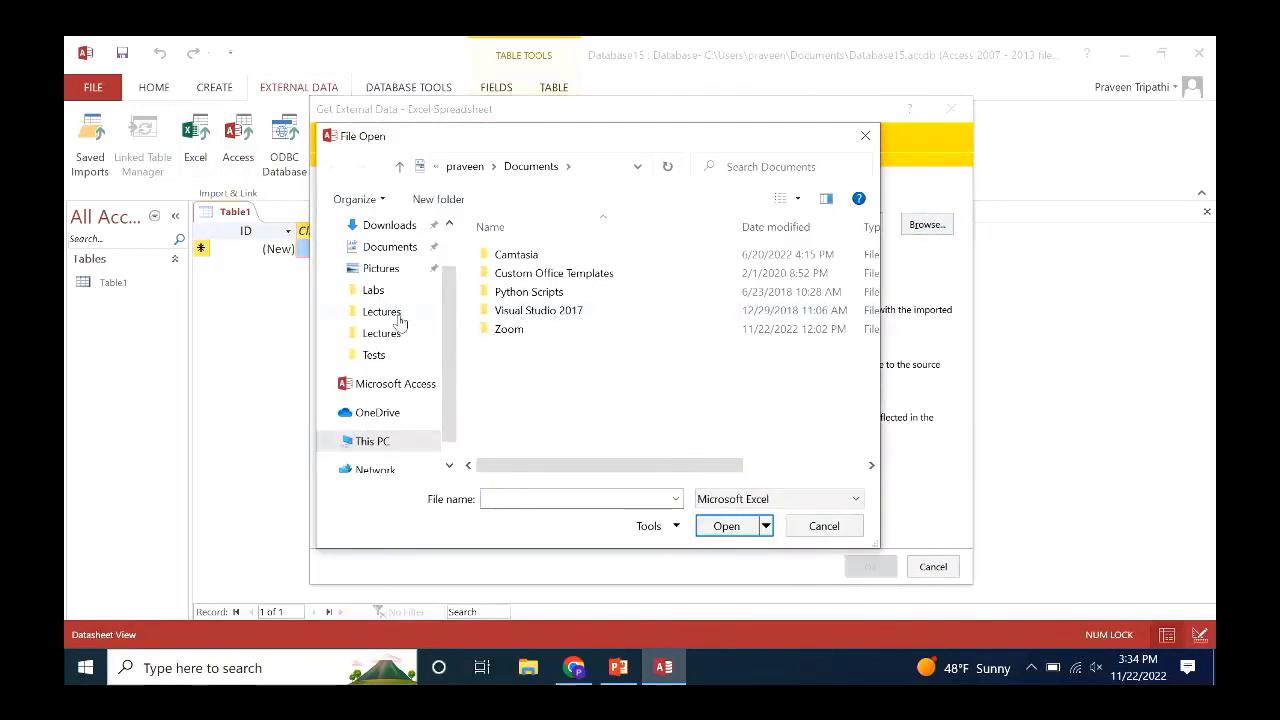
scroll(449, 300, up, 1)
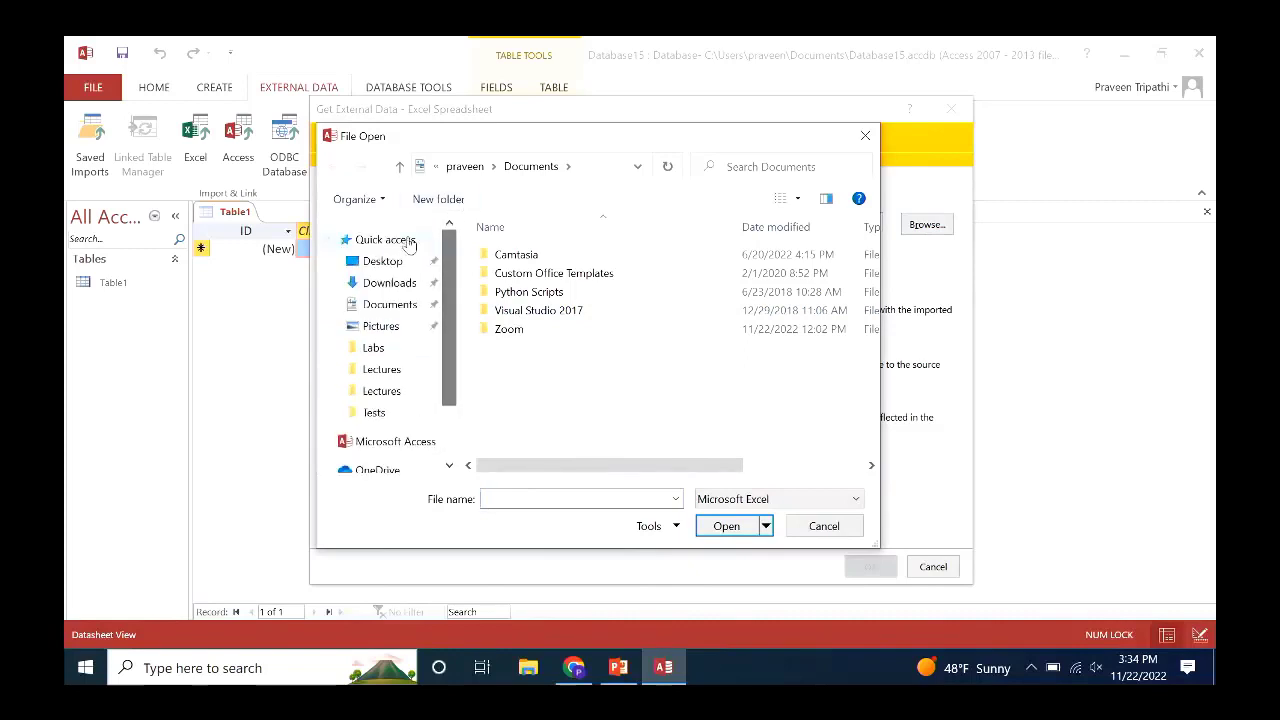
click(383, 263)
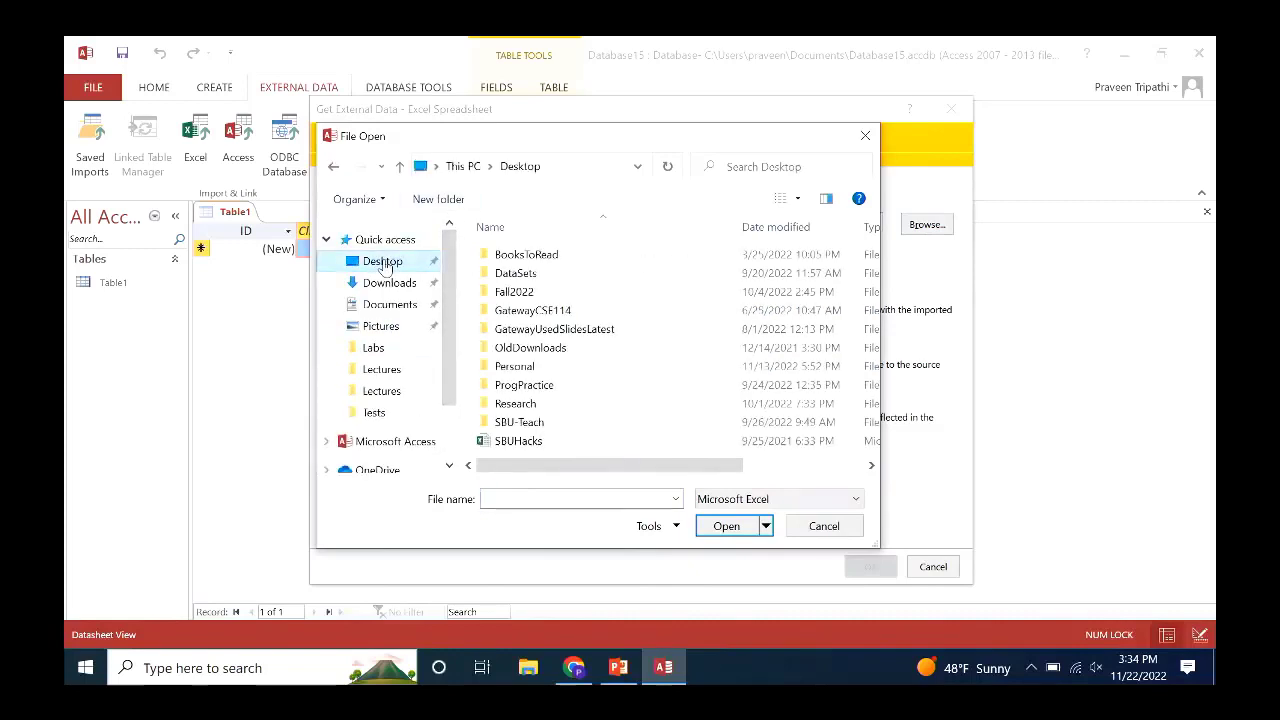
double_click(506, 293)
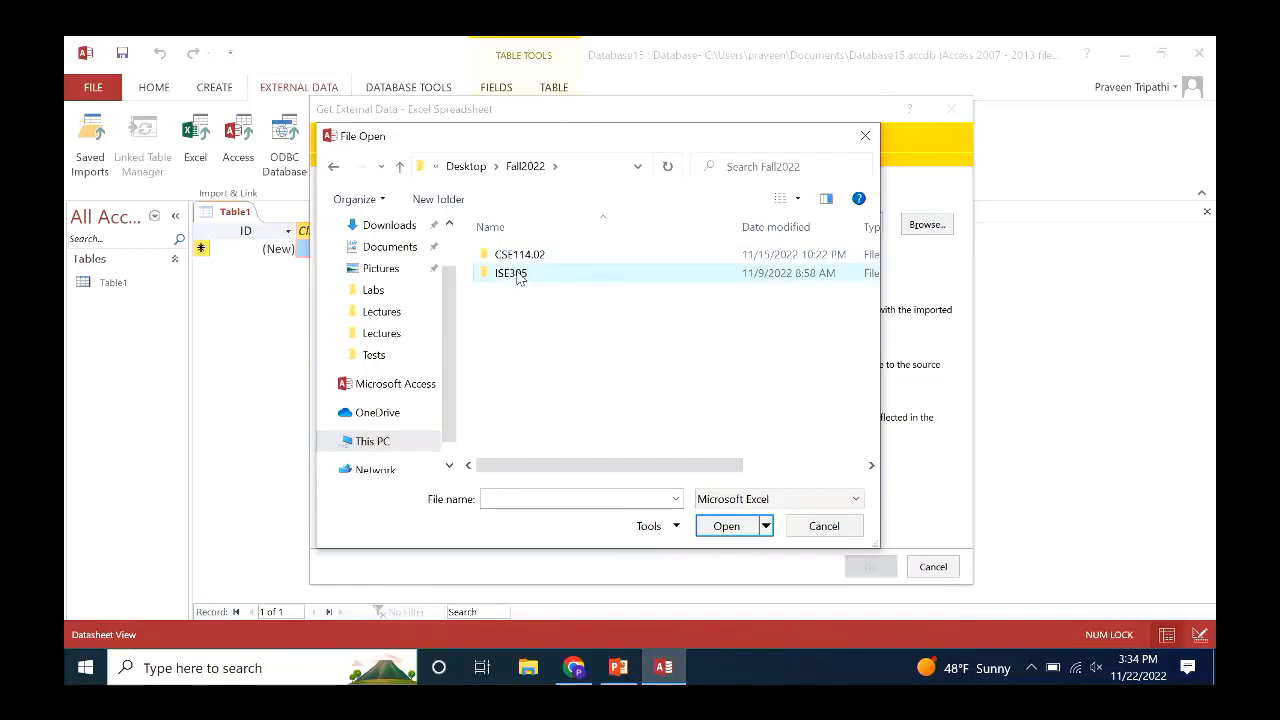
double_click(514, 274)
double_click(515, 255)
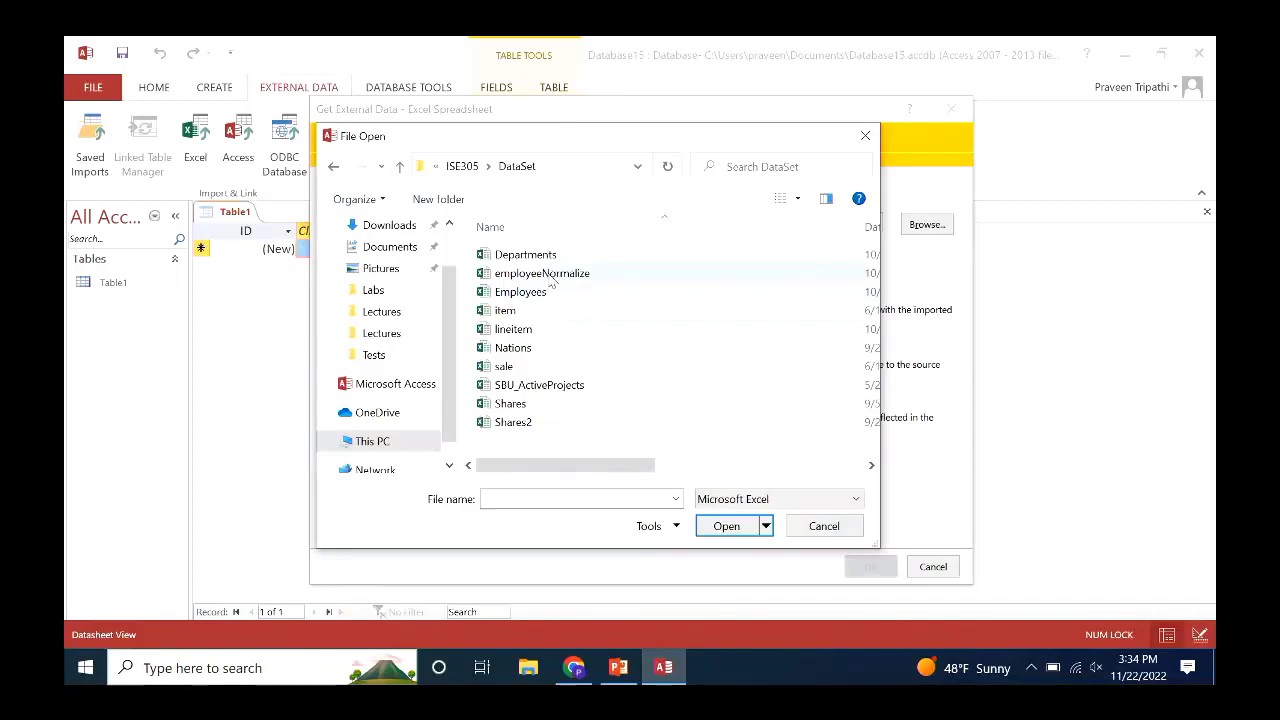
click(535, 386)
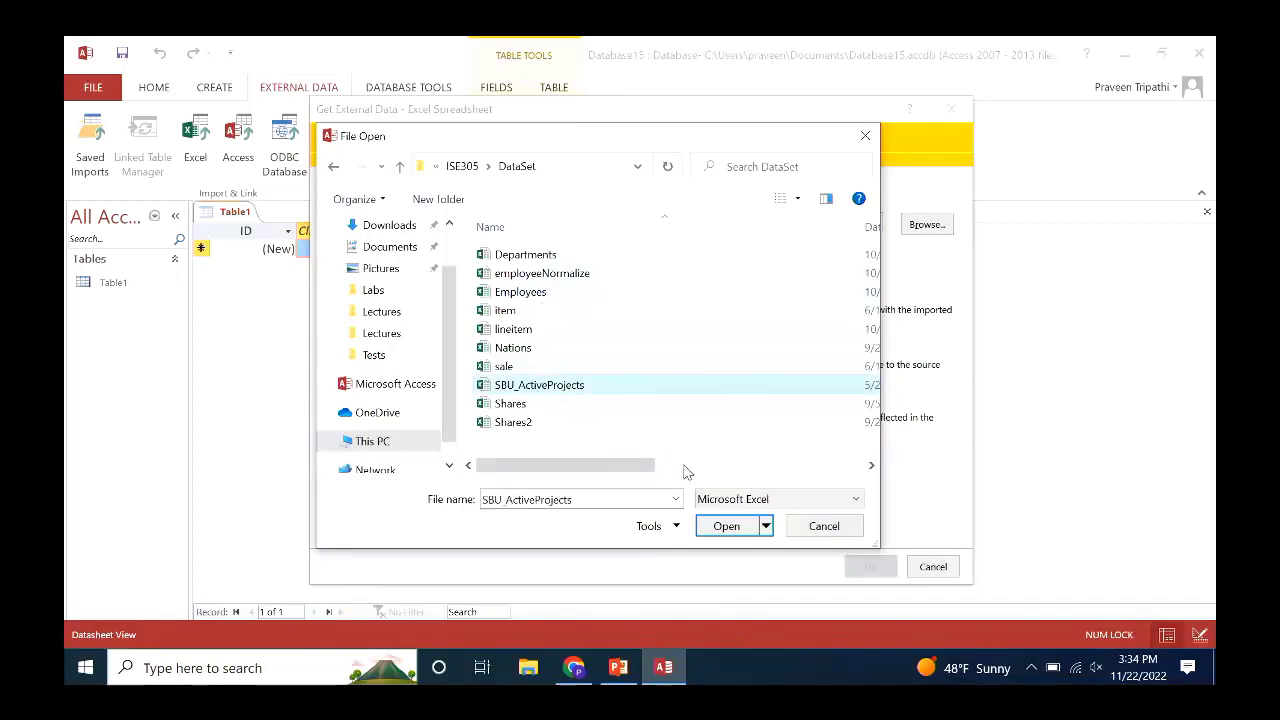
click(727, 527)
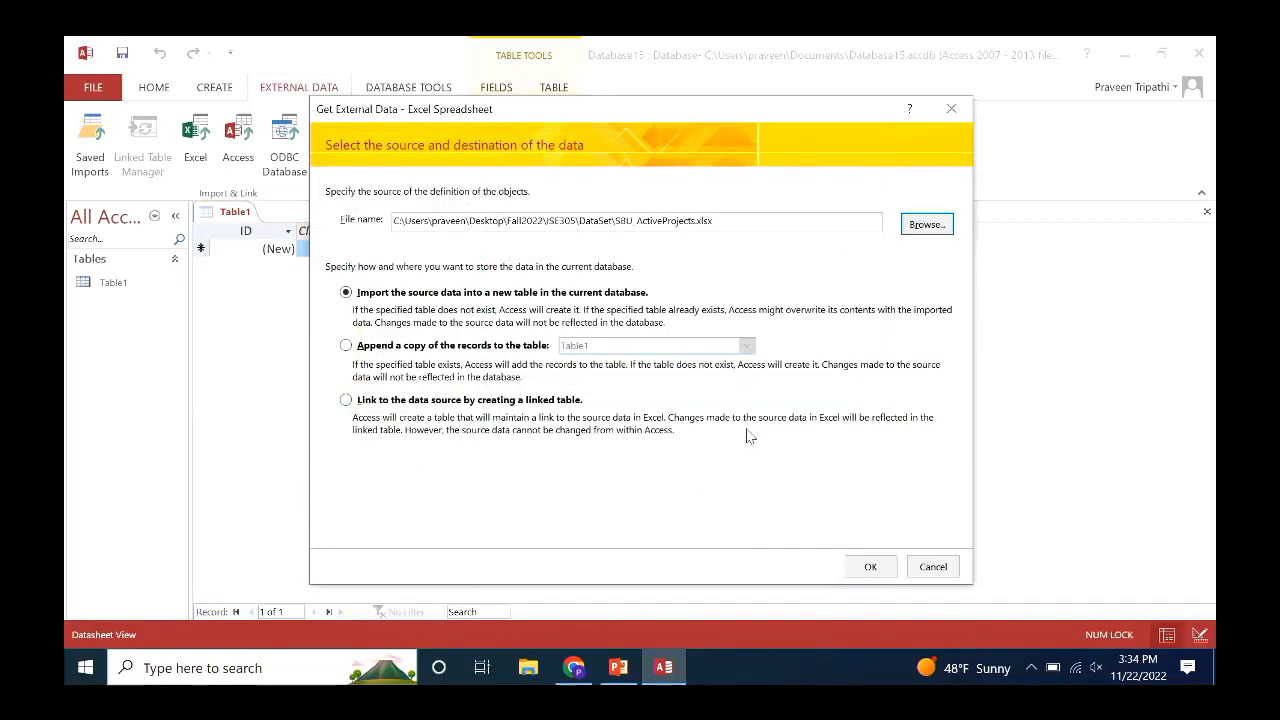
Set up the import of Sheet 1 into a new table, with first-row column headings and an Access-added primary key.
click(870, 567)
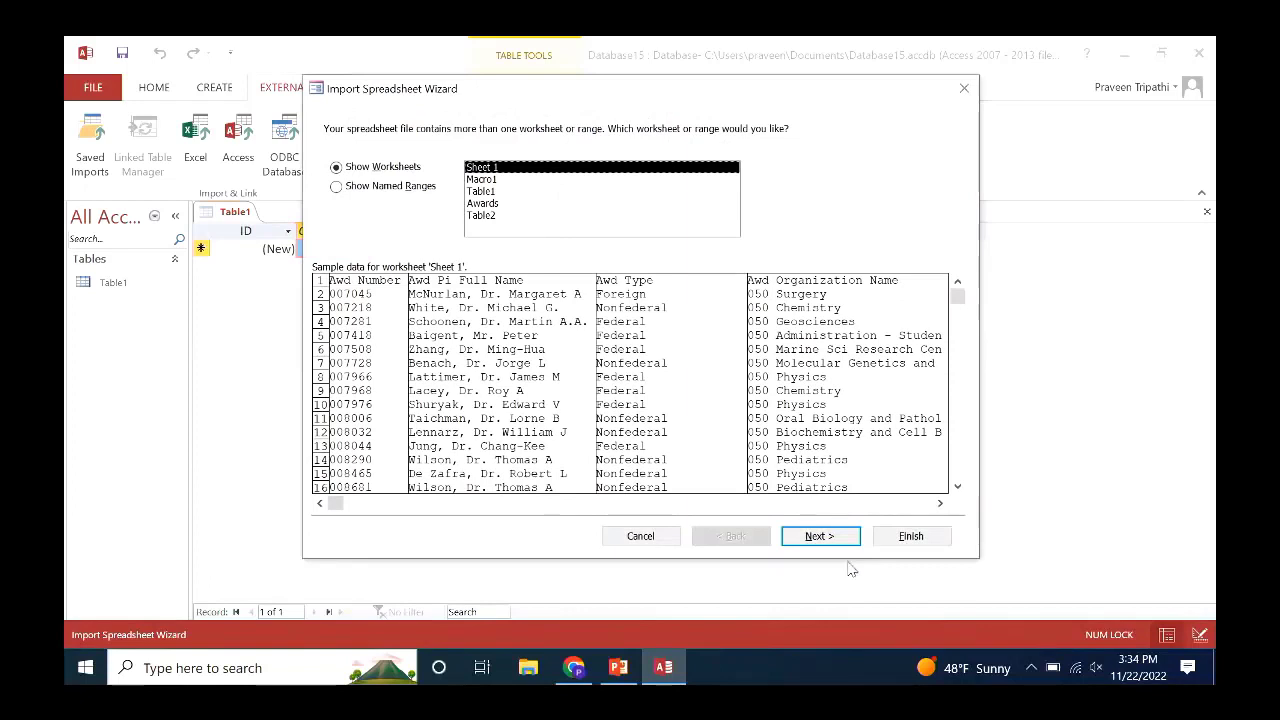
click(822, 537)
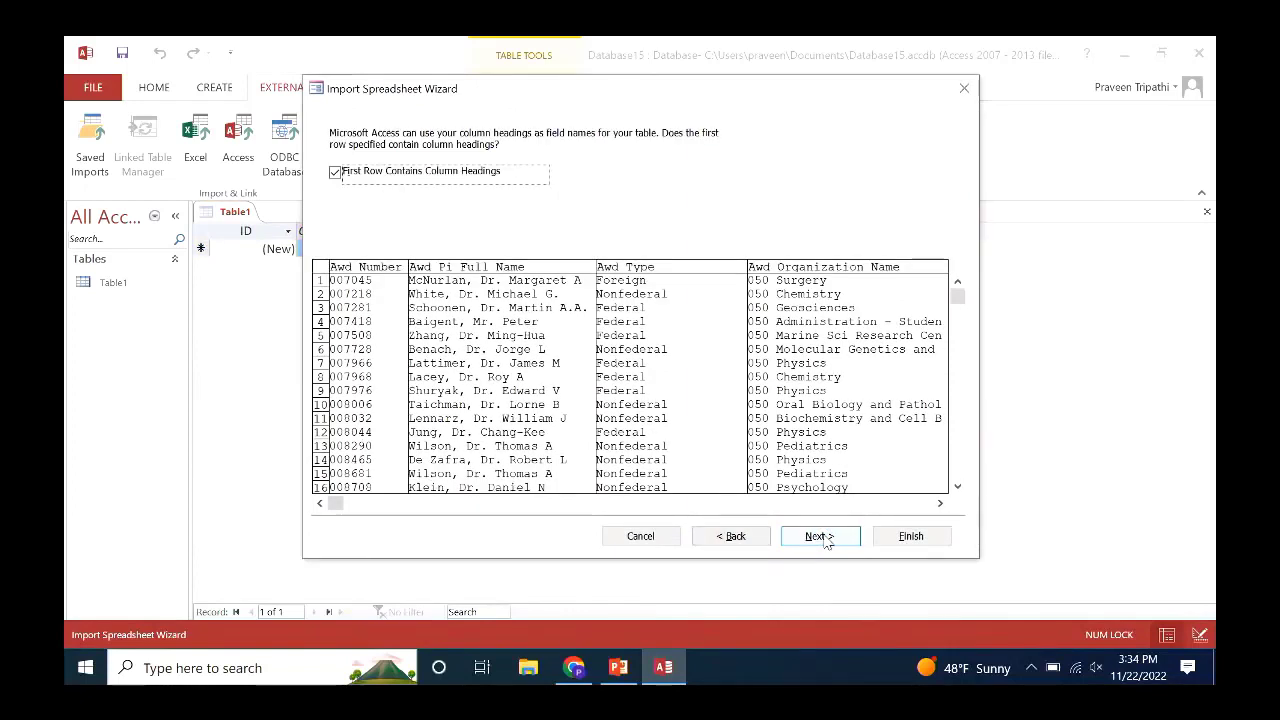
click(820, 536)
click(820, 536)
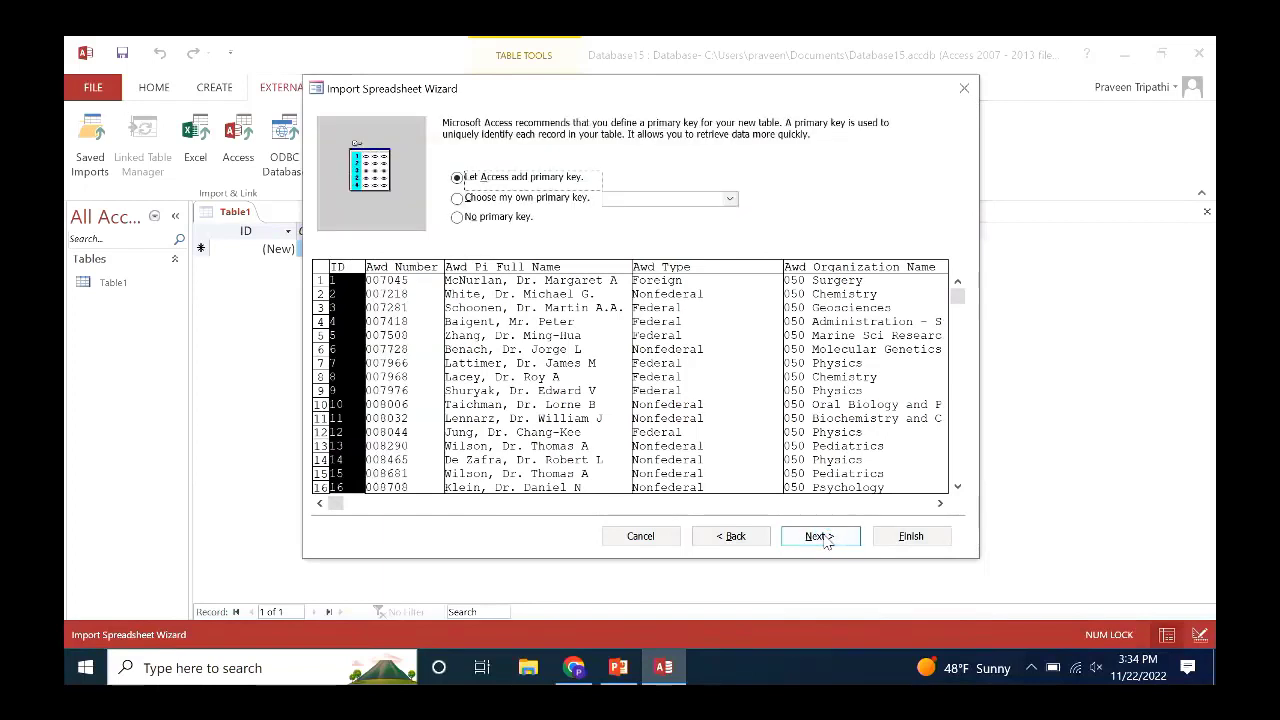
click(822, 537)
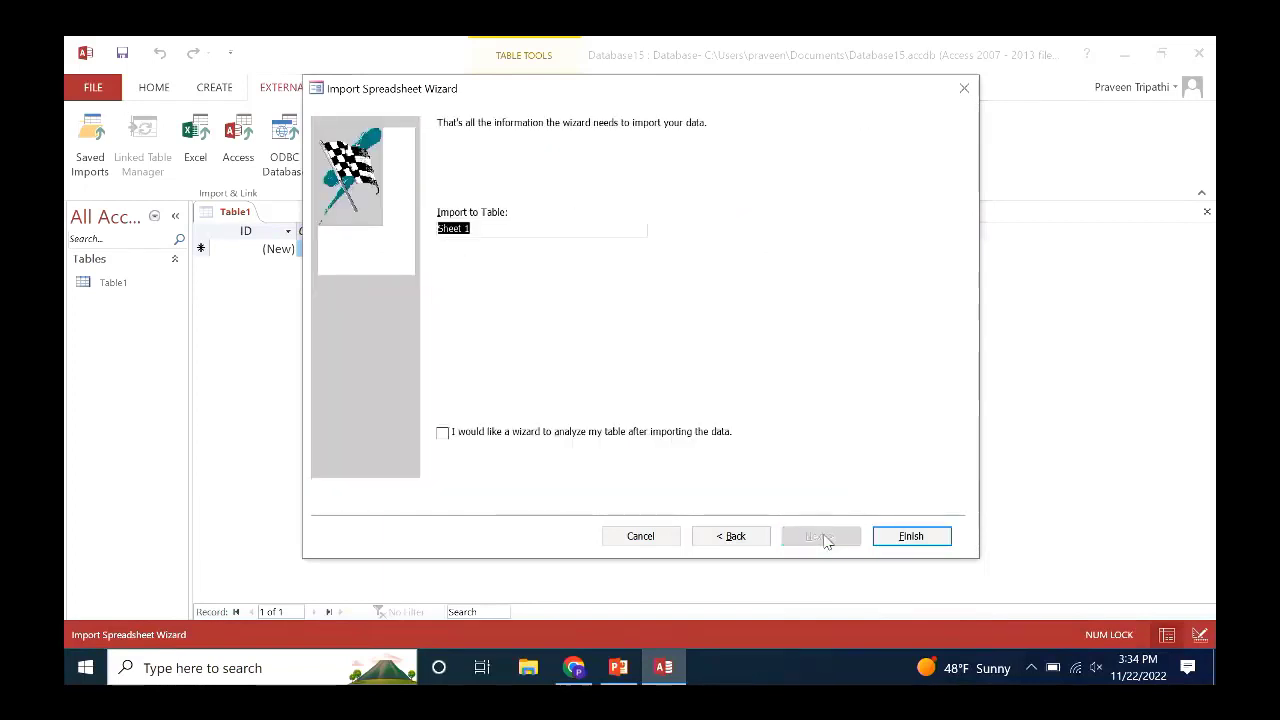
Import the data into a table named Awards with post-import analysis enabled, and continue to the Table Analyzer Wizard.
text(Awards)
click(448, 443)
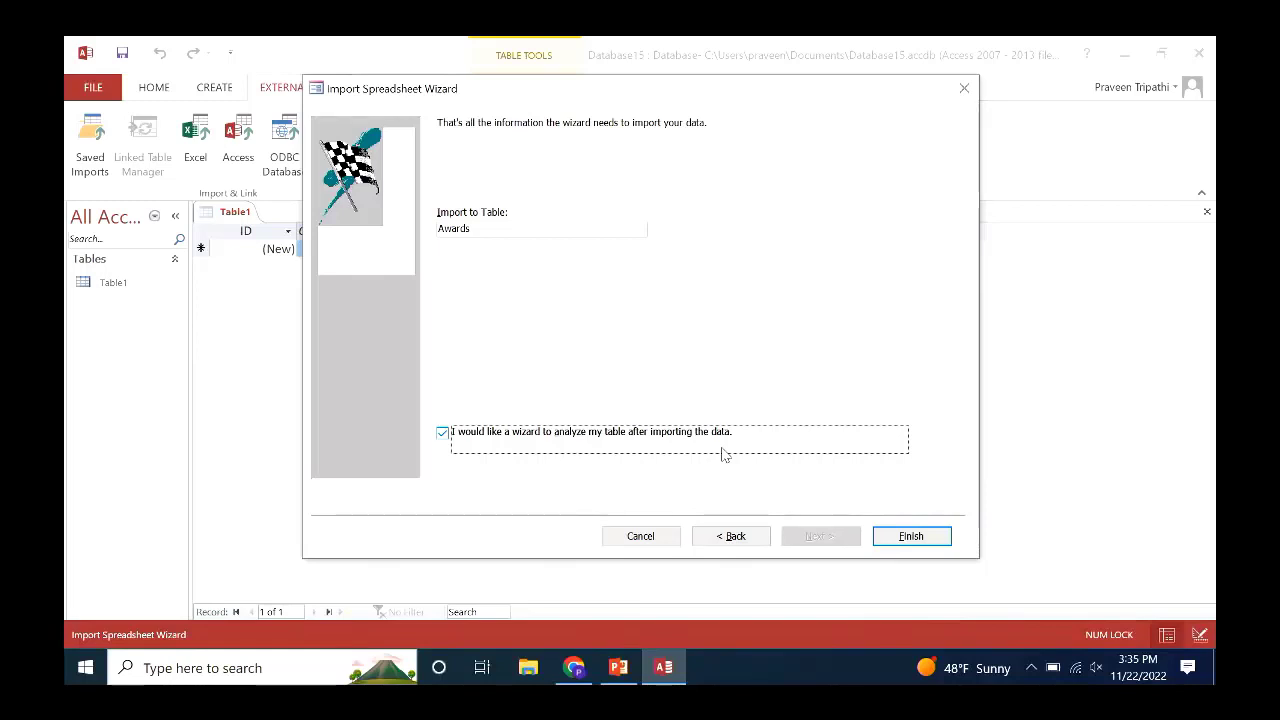
click(443, 436)
click(445, 438)
click(908, 537)
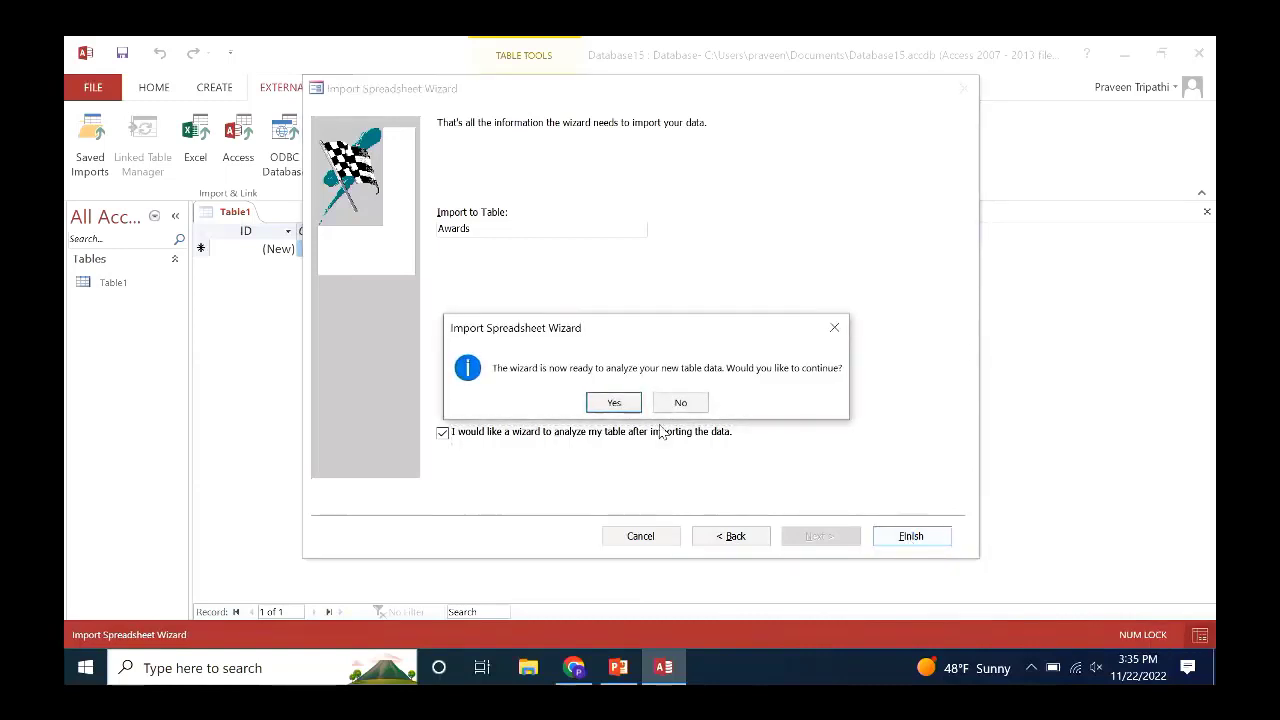
click(614, 404)
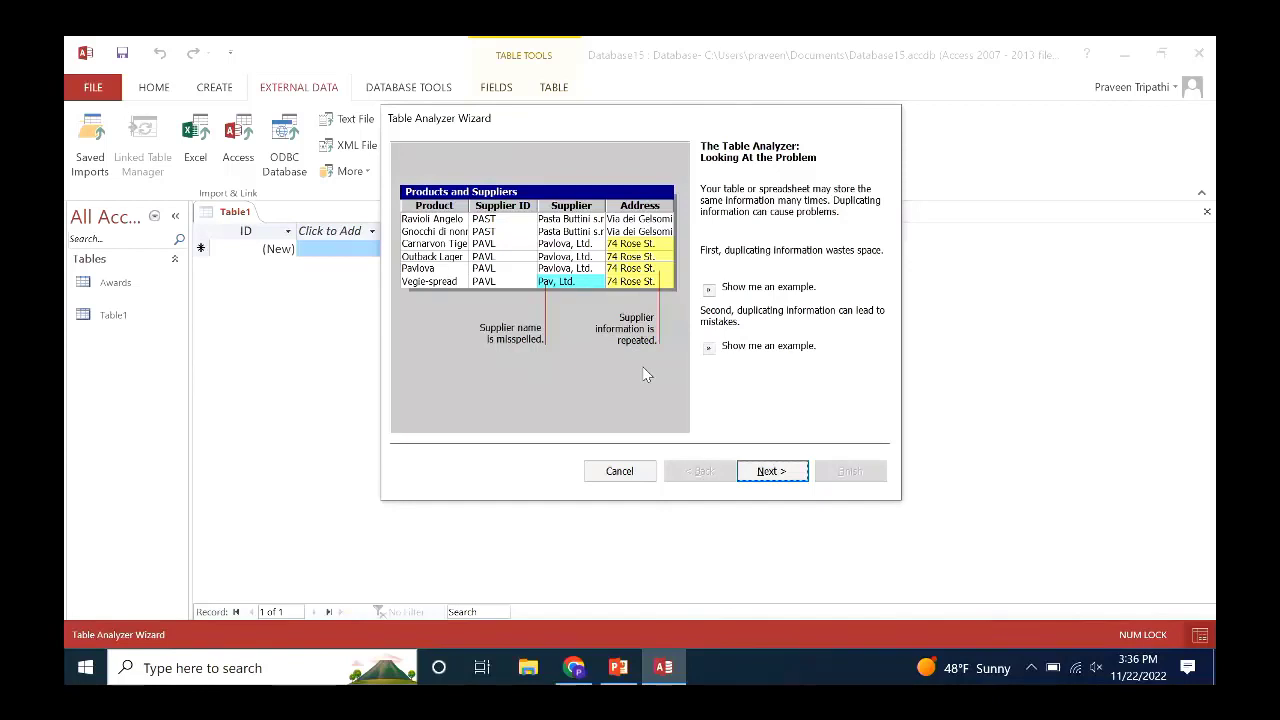
Continue past the Table Analyzer introduction and let the wizard decide which fields go in which tables.
click(767, 478)
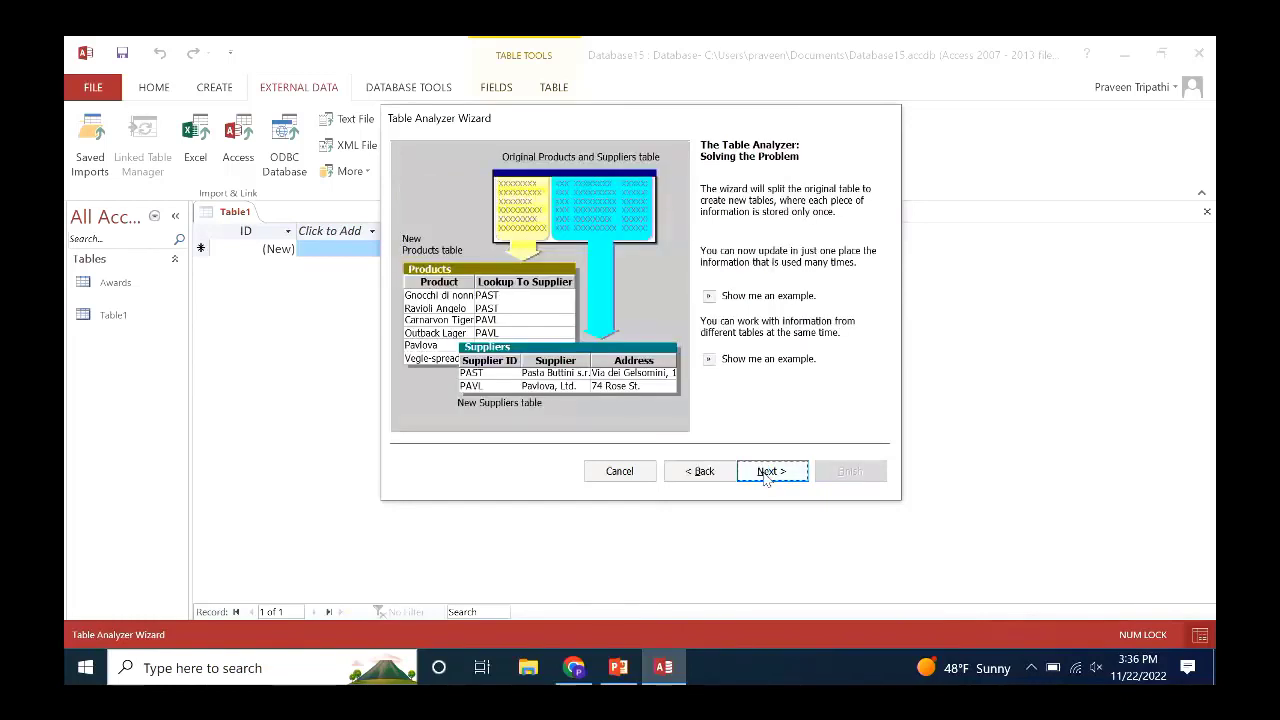
click(767, 478)
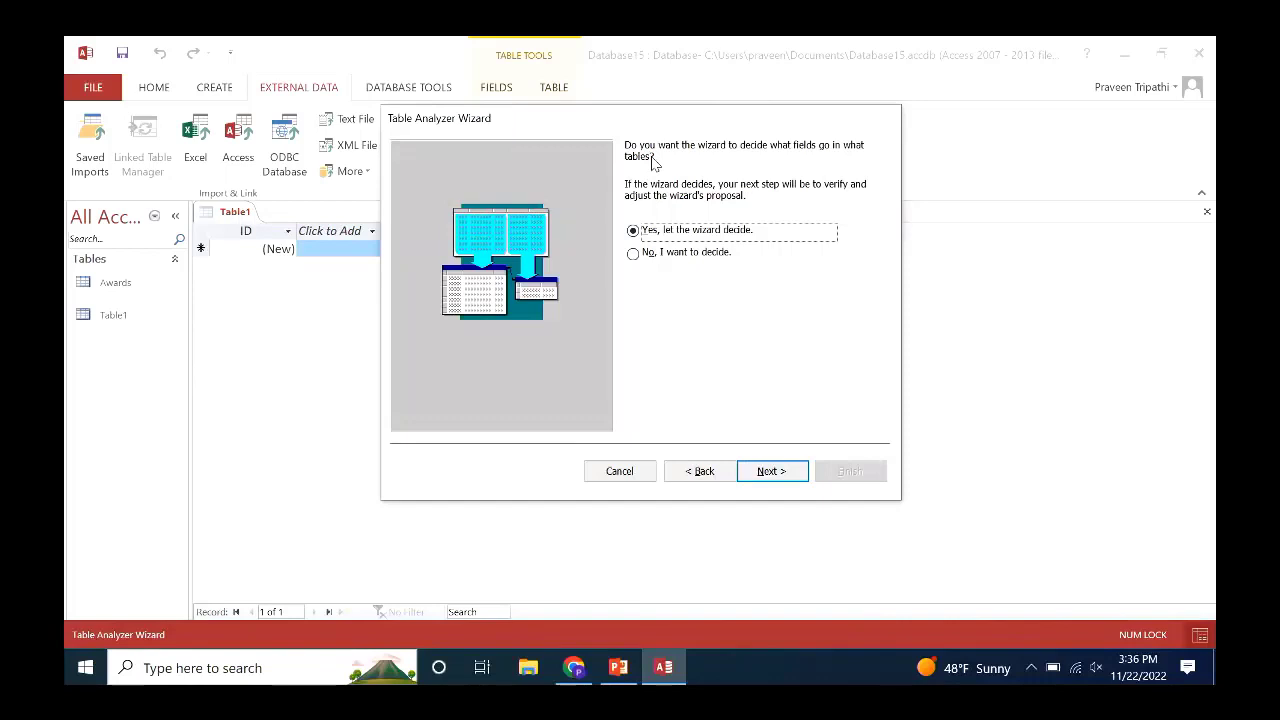
click(768, 470)
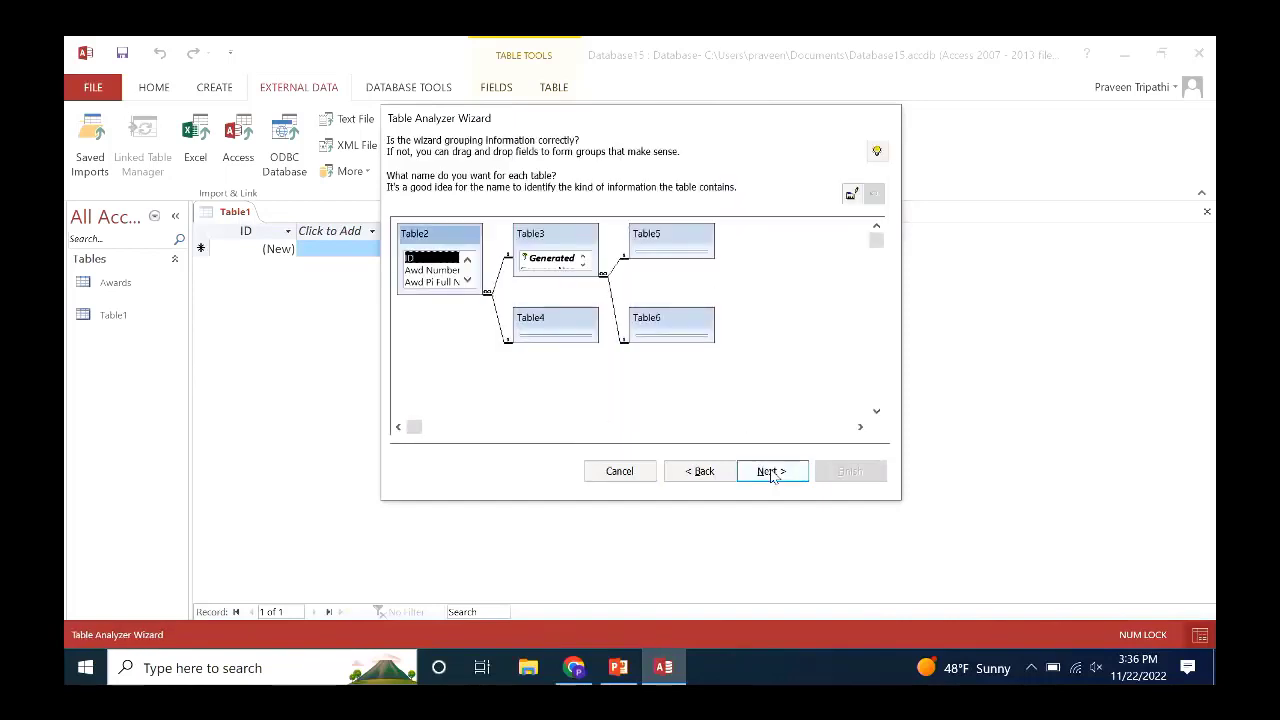
Enlarge the proposed Table4, Table6 and Table5 boxes in the wizard's diagram to show their fields.
click(571, 338)
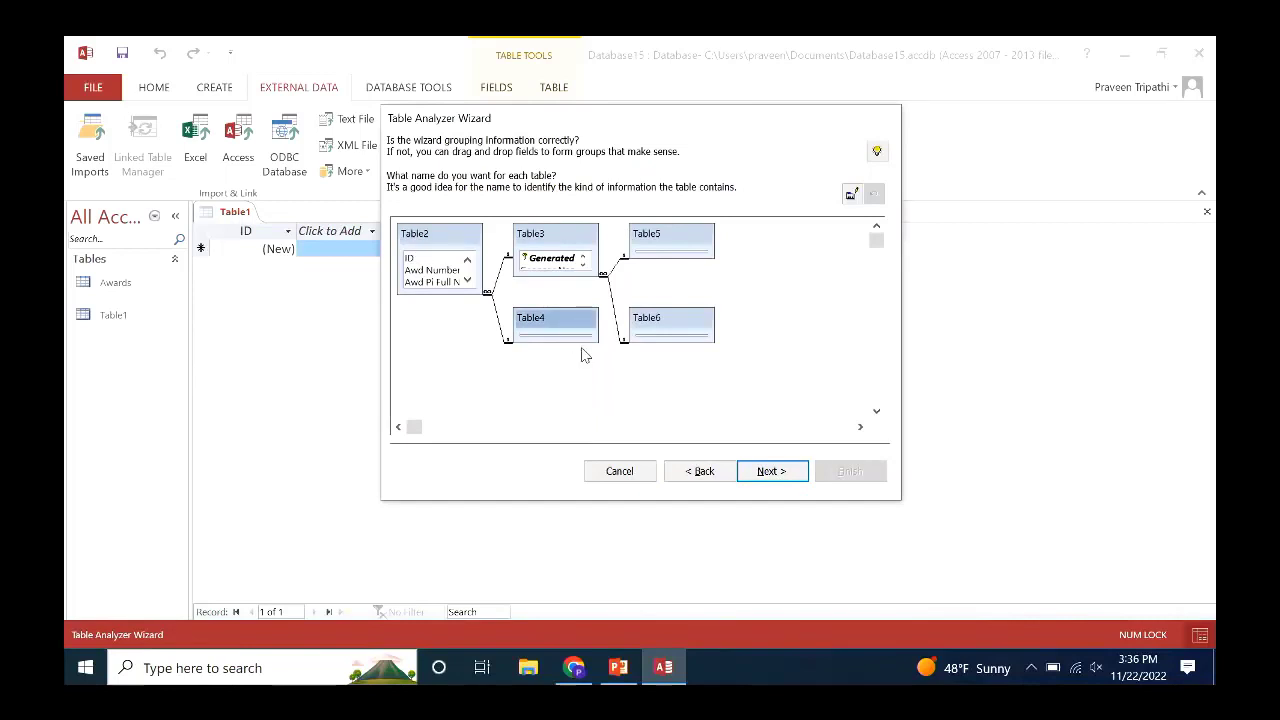
drag(592, 340, 607, 403)
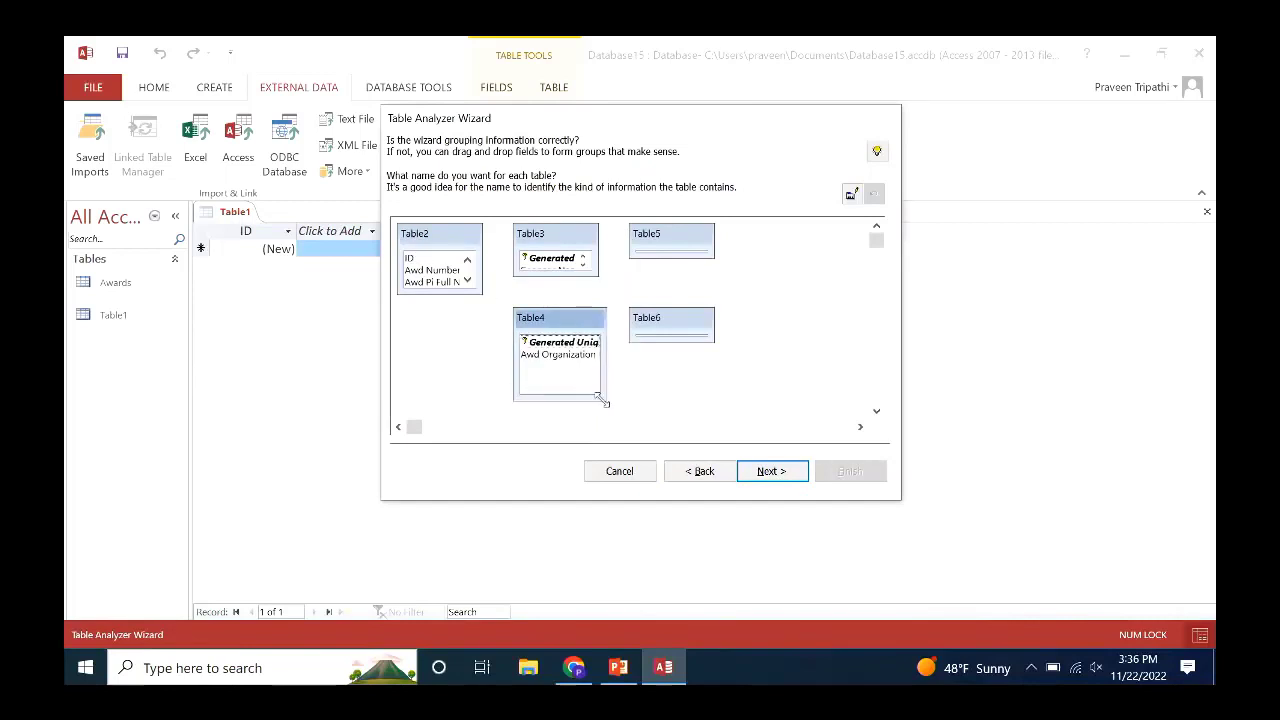
click(681, 333)
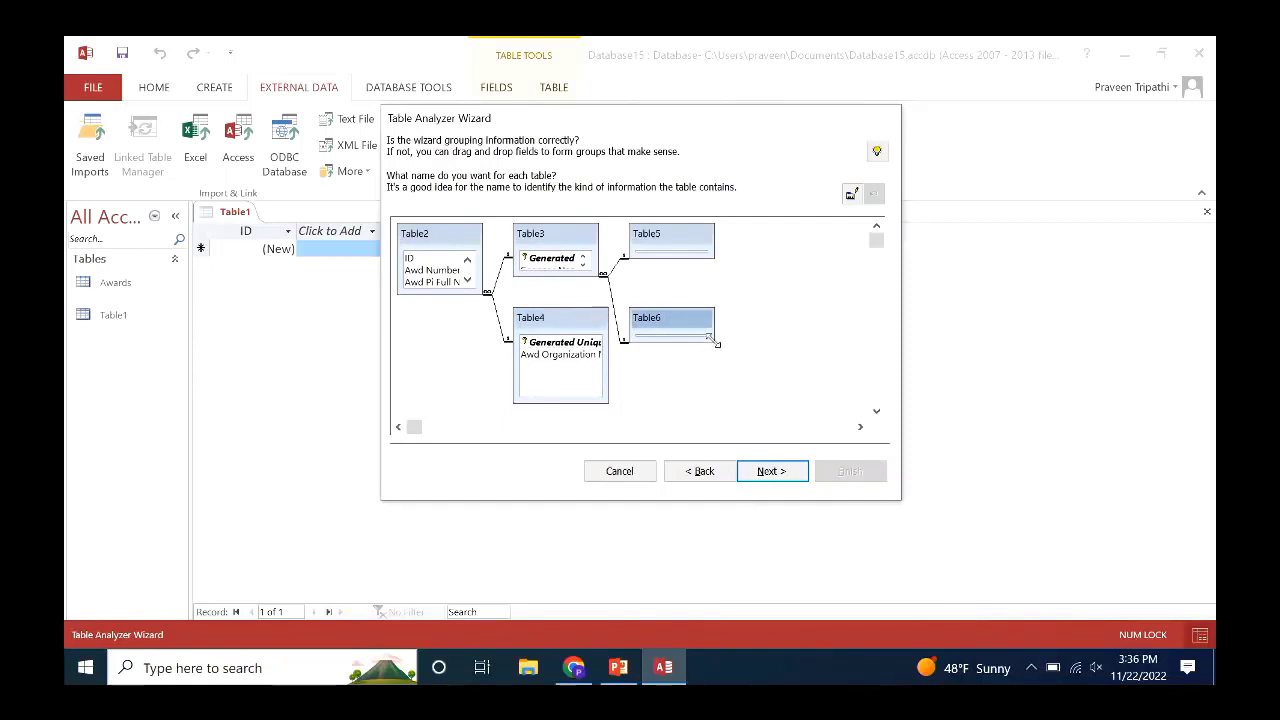
drag(716, 343, 738, 410)
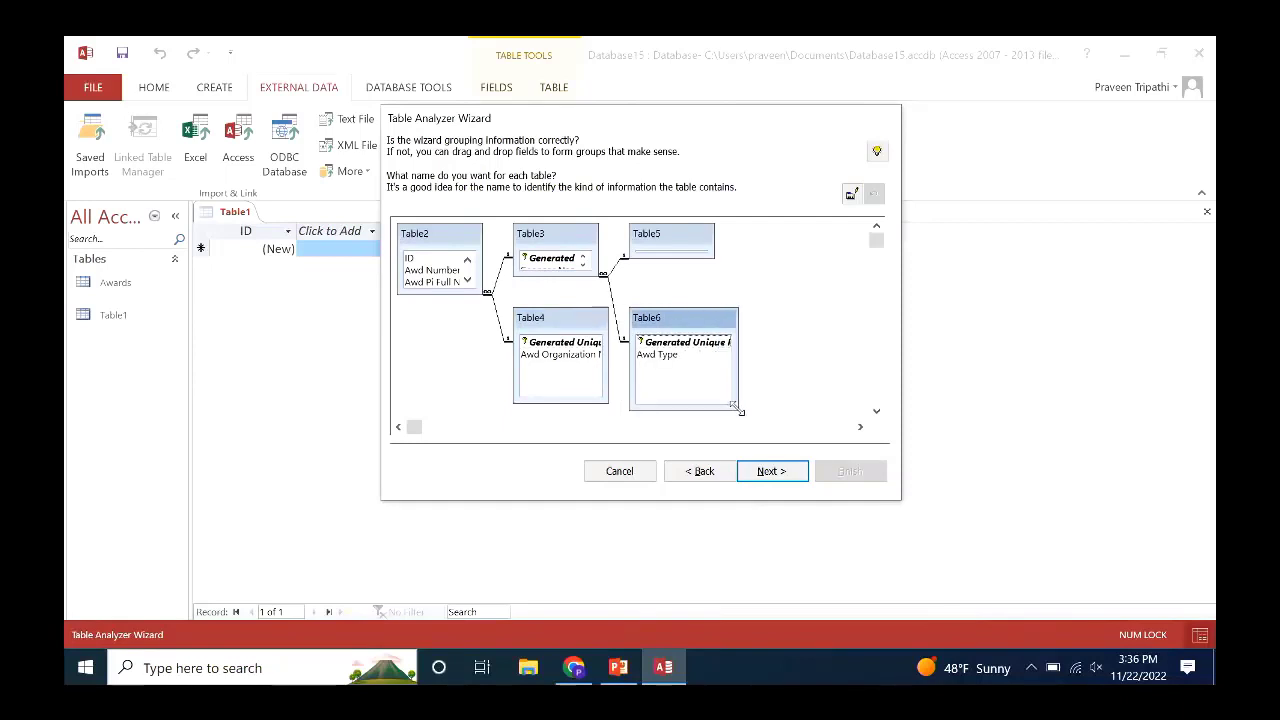
click(670, 244)
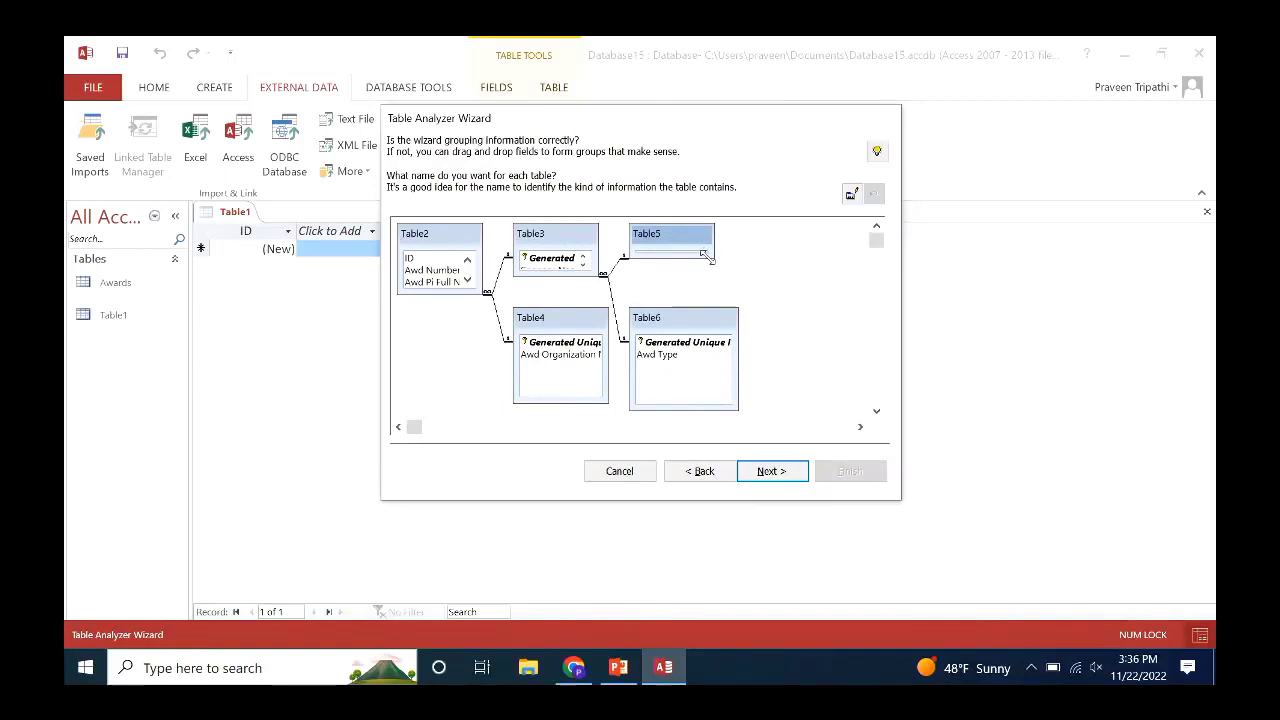
drag(706, 256, 746, 300)
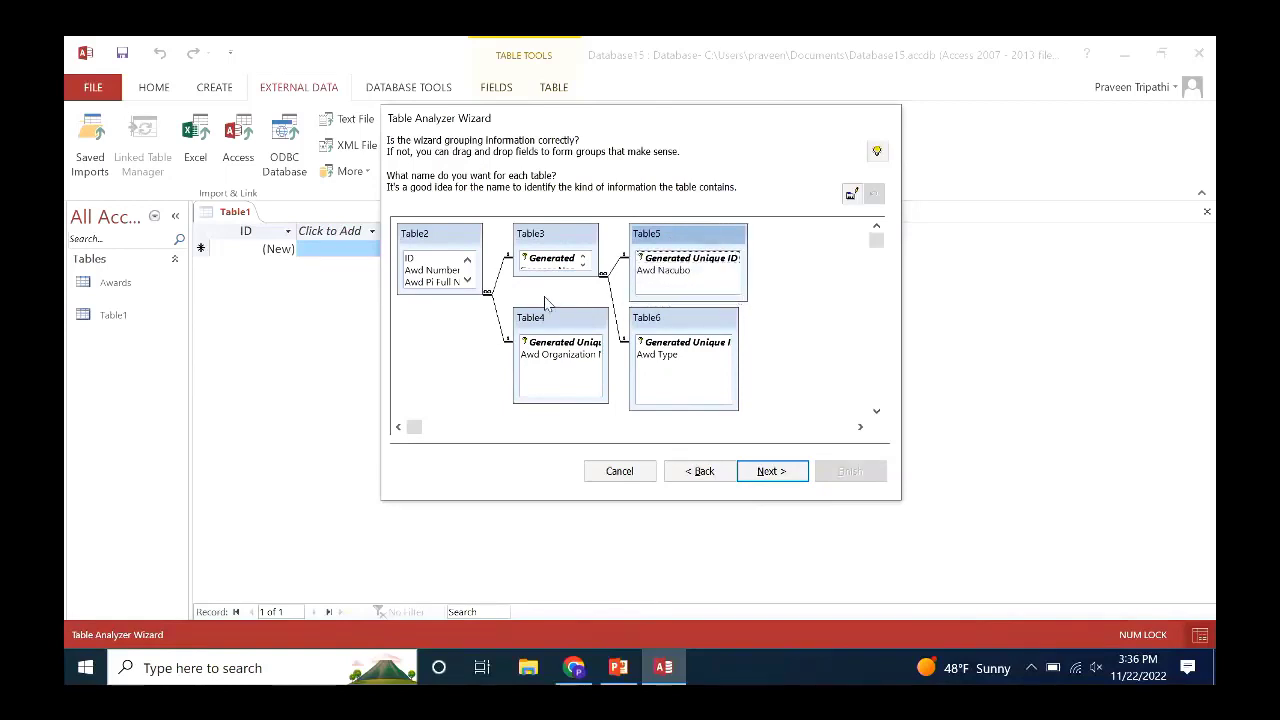
Enlarge the Table2 and Table3 boxes to show all their fields, shifting Table4 down to make room.
click(473, 289)
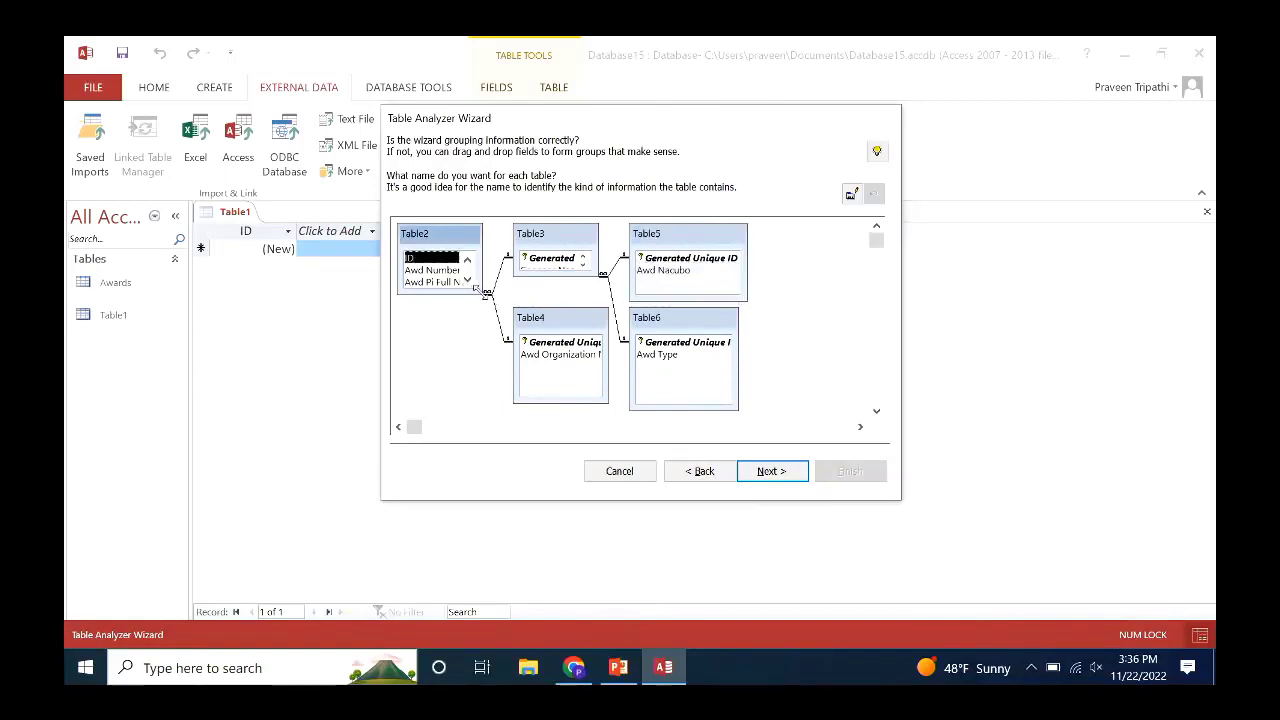
drag(476, 289, 489, 379)
drag(558, 325, 566, 352)
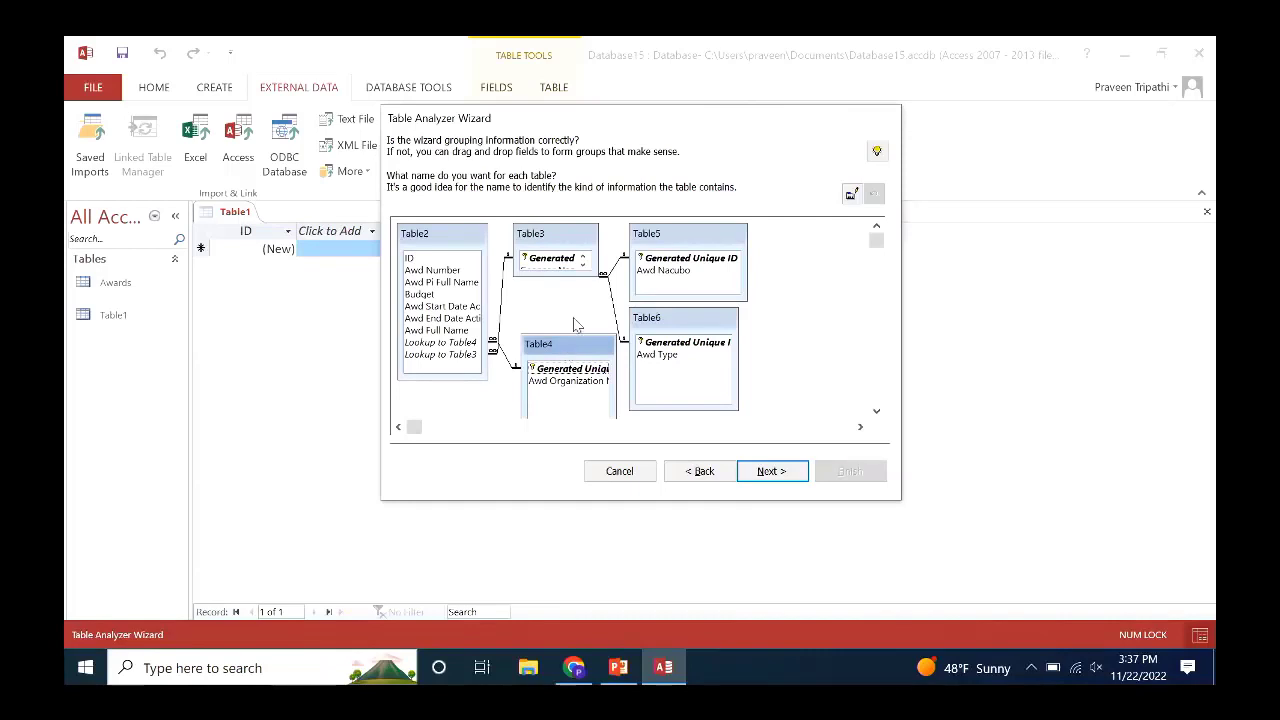
click(597, 269)
drag(602, 273, 605, 322)
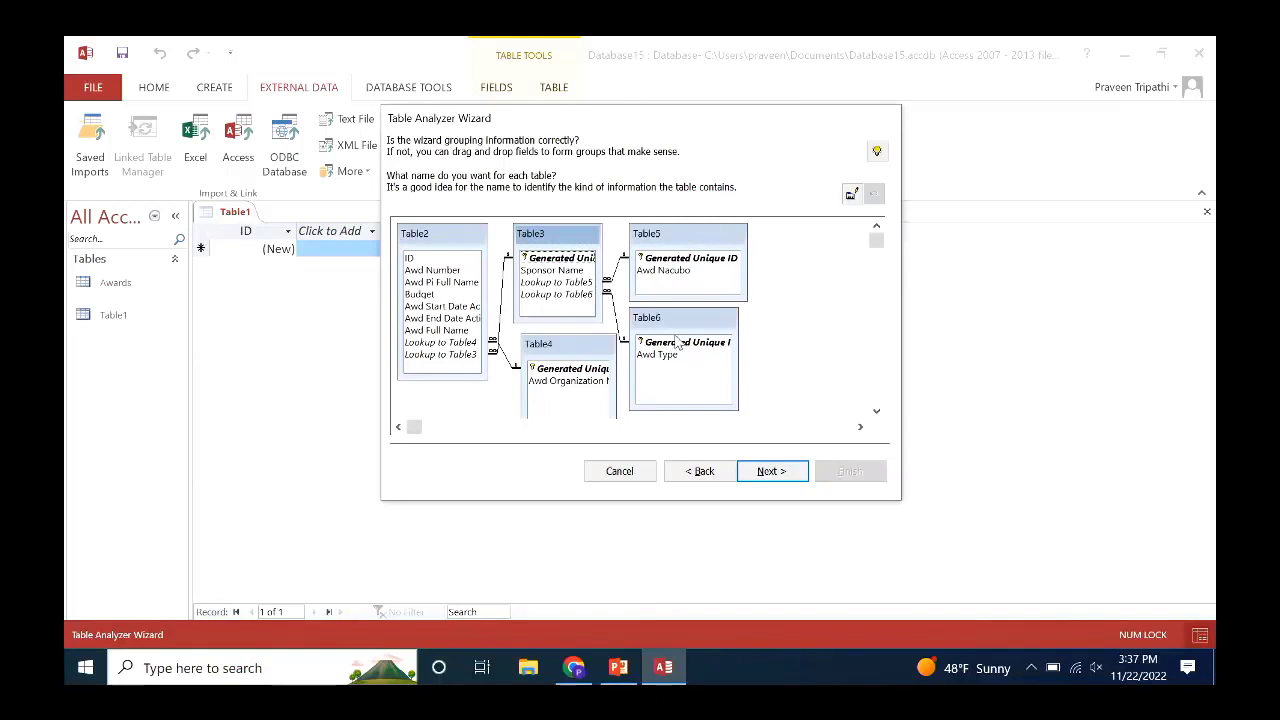
Move the Table6 box further down and to the right, and enlarge the Table5 box.
drag(679, 324, 707, 360)
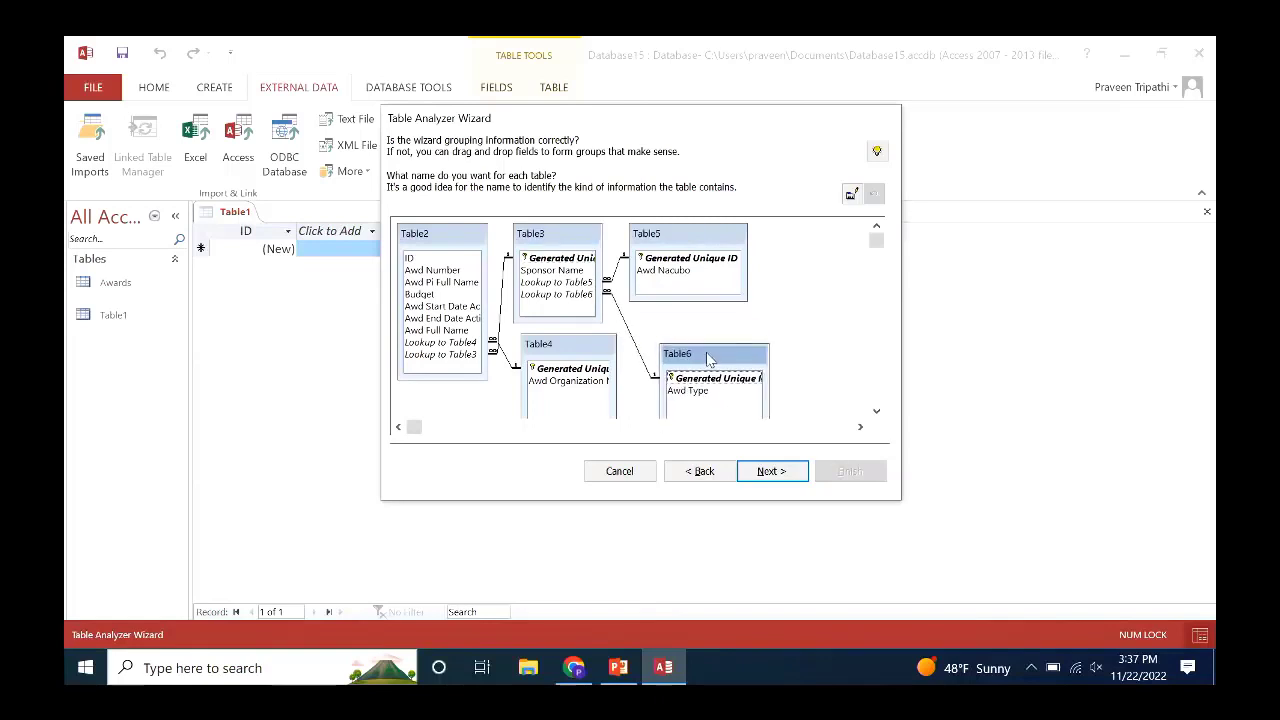
click(703, 240)
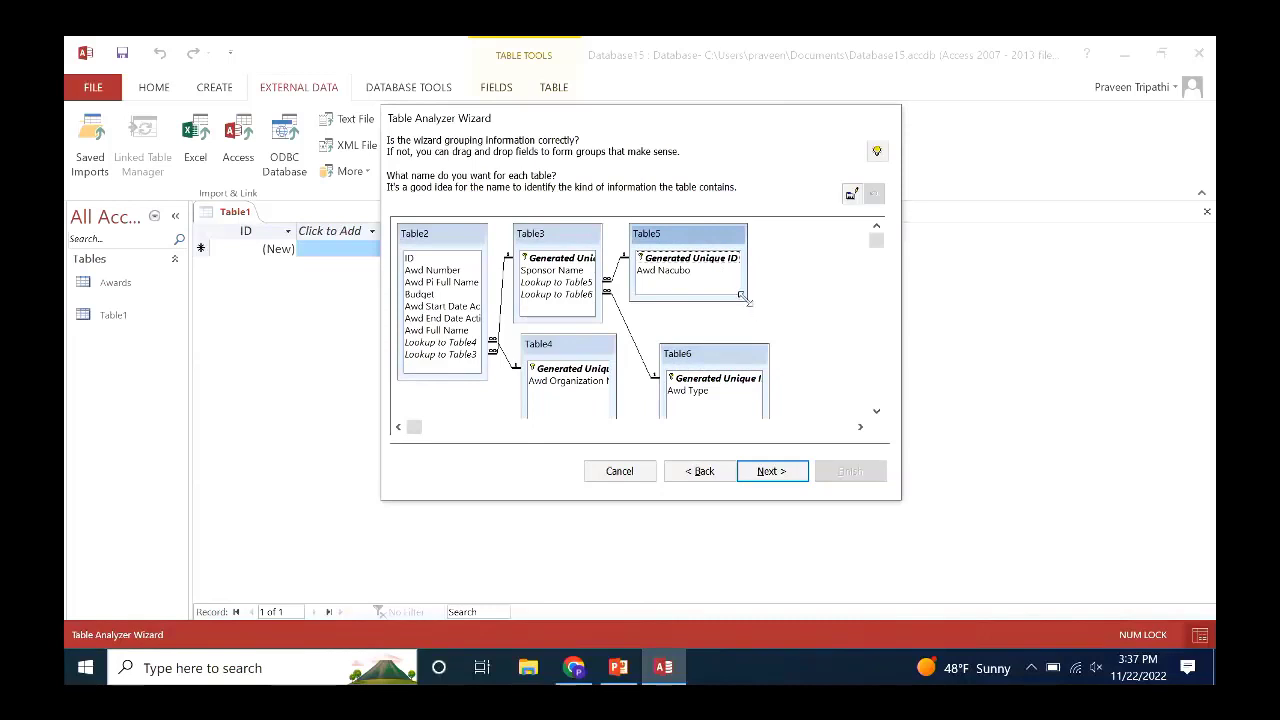
drag(747, 300, 780, 326)
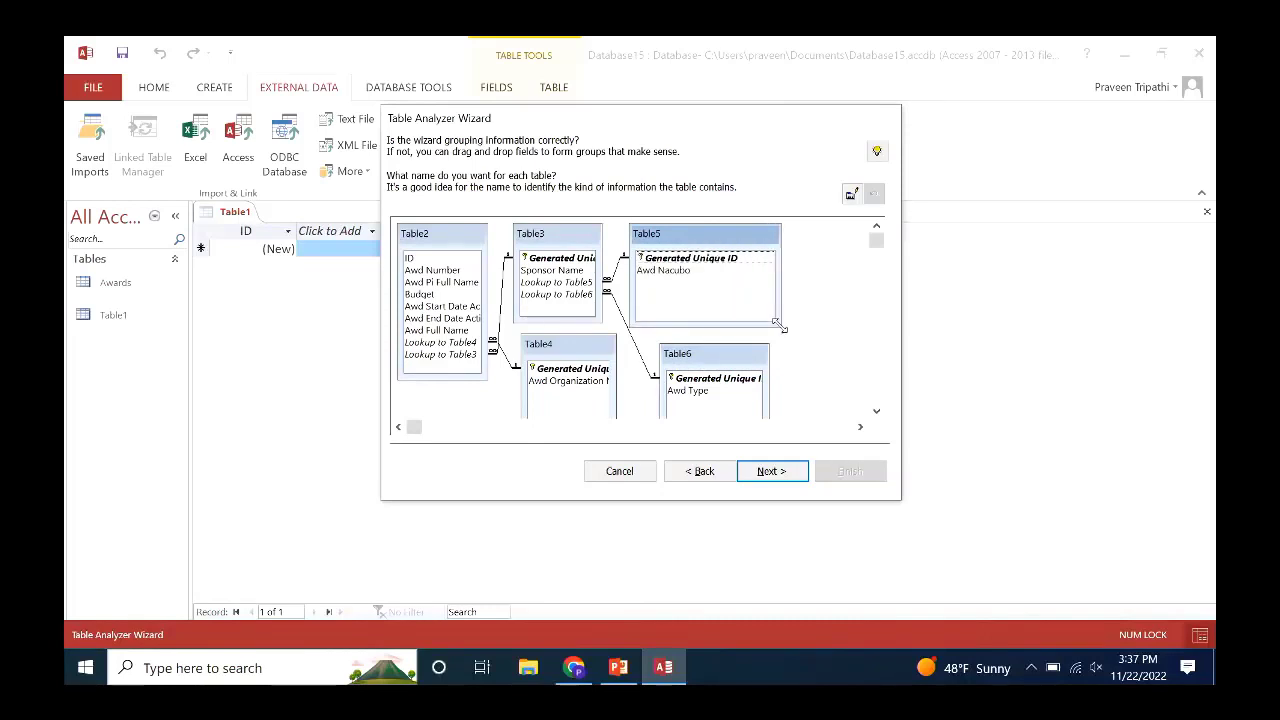
drag(780, 326, 781, 327)
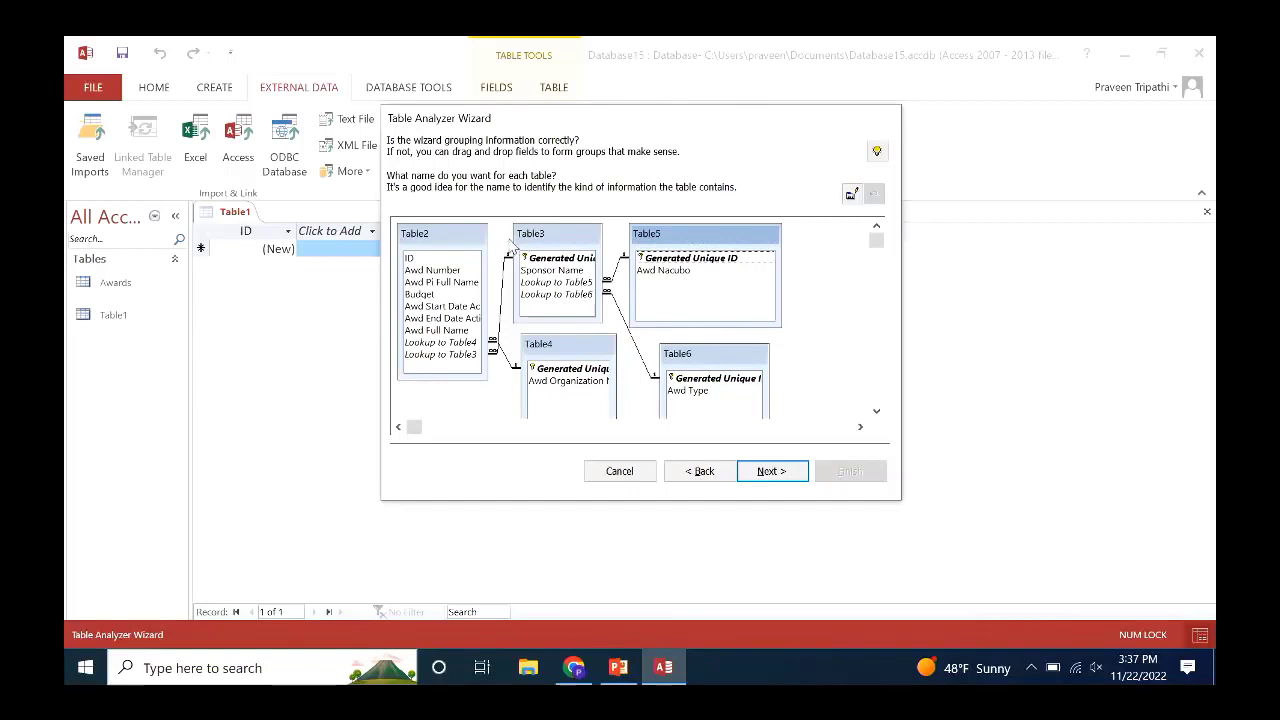
click(426, 235)
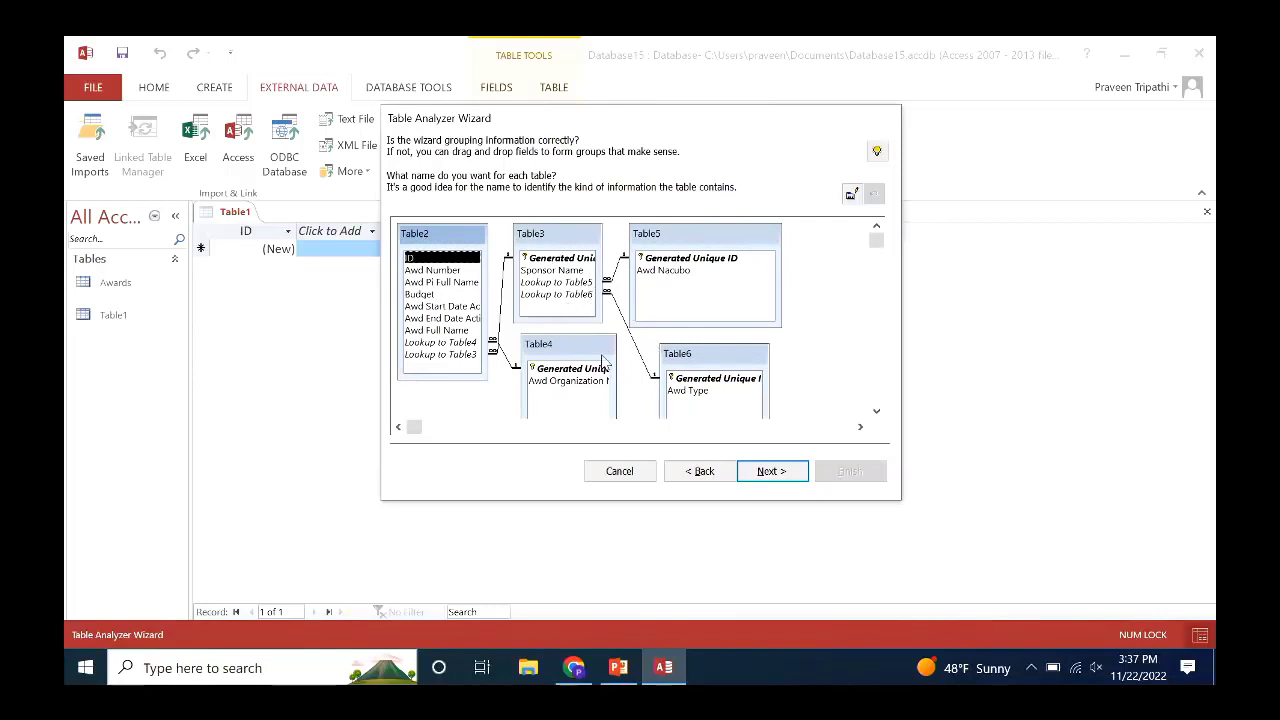
Accept the proposed table grouping without naming the tables, and keep the wizard's proposed primary keys.
click(764, 476)
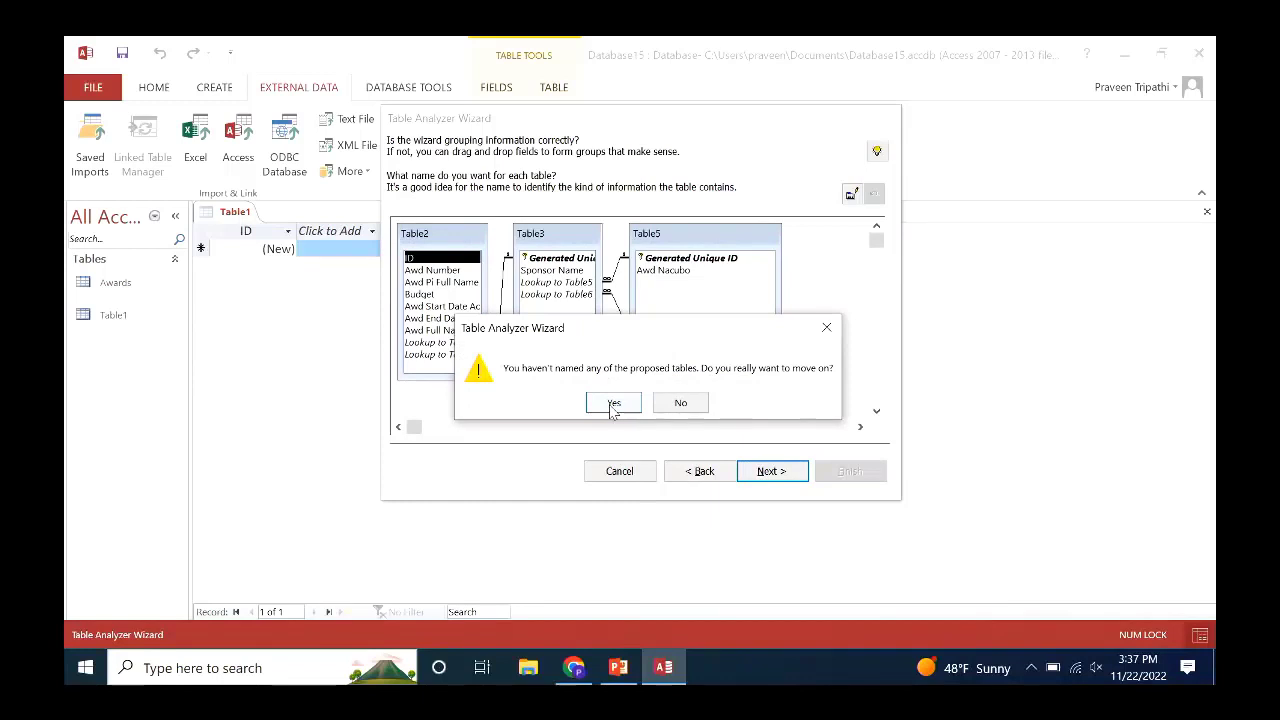
click(613, 404)
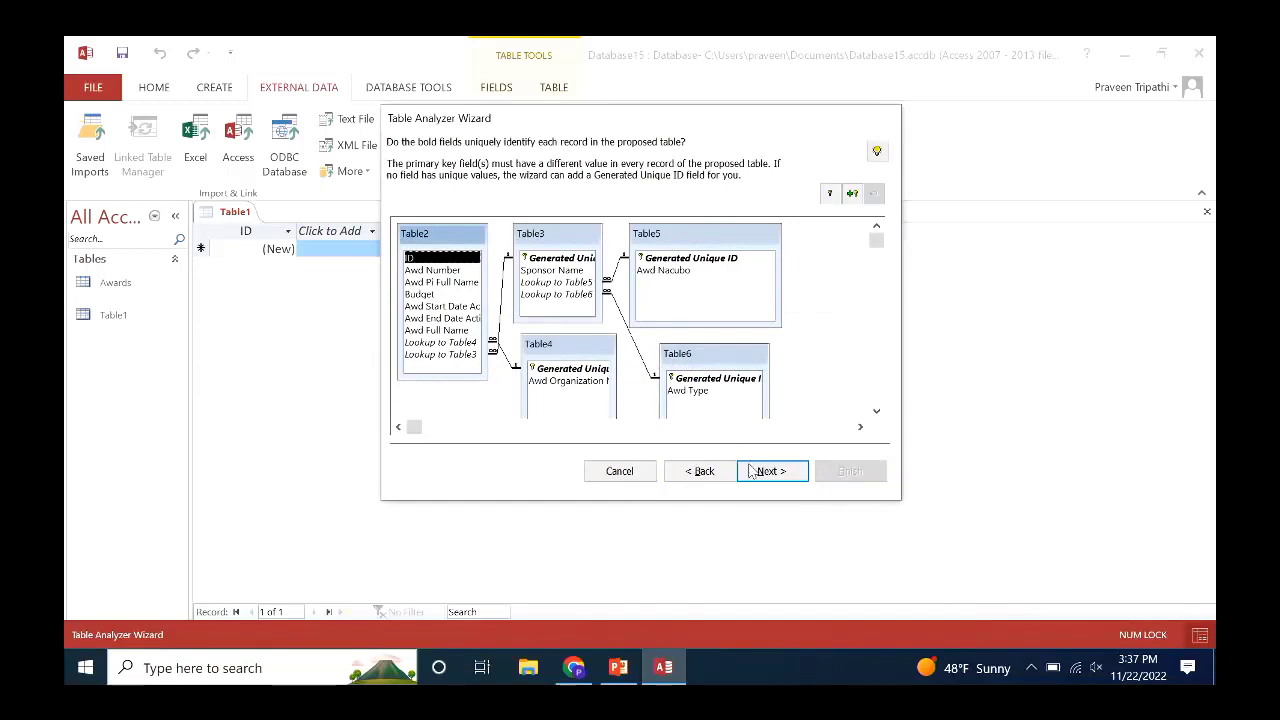
click(763, 474)
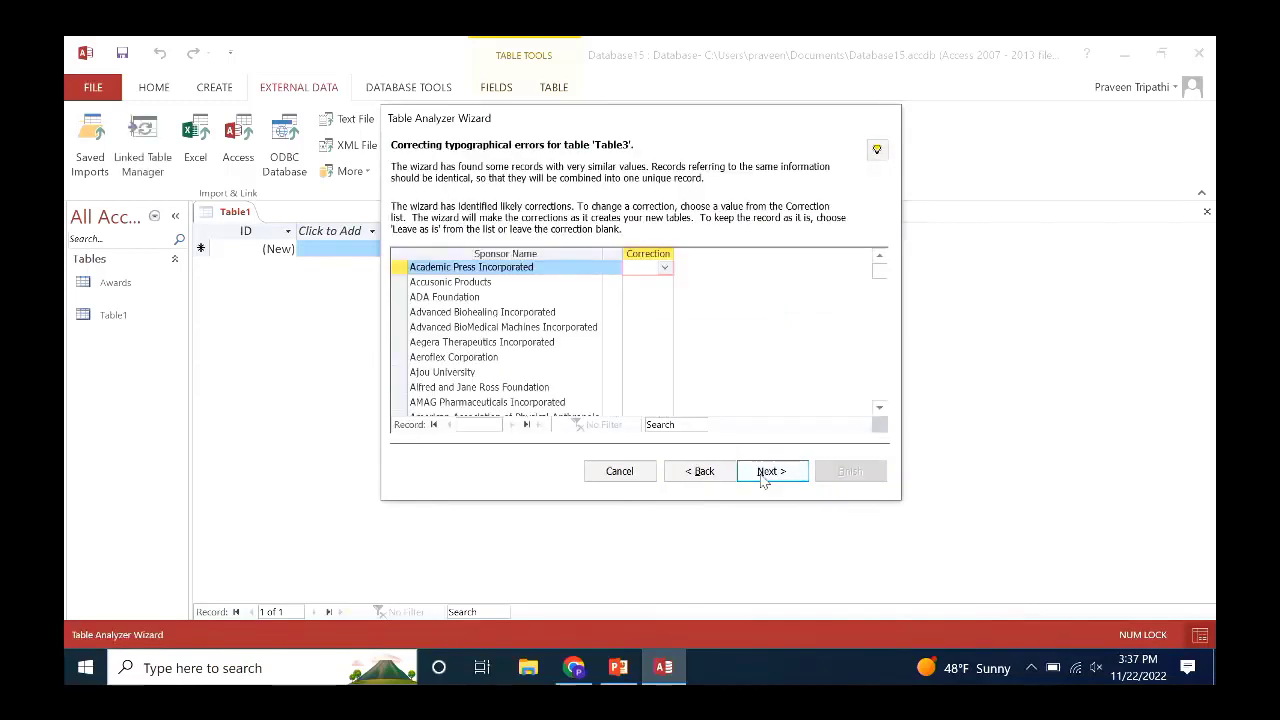
Continue past the typographical-error corrections for Table3, Table4, Table5 and Table6 without changing any of them.
click(763, 474)
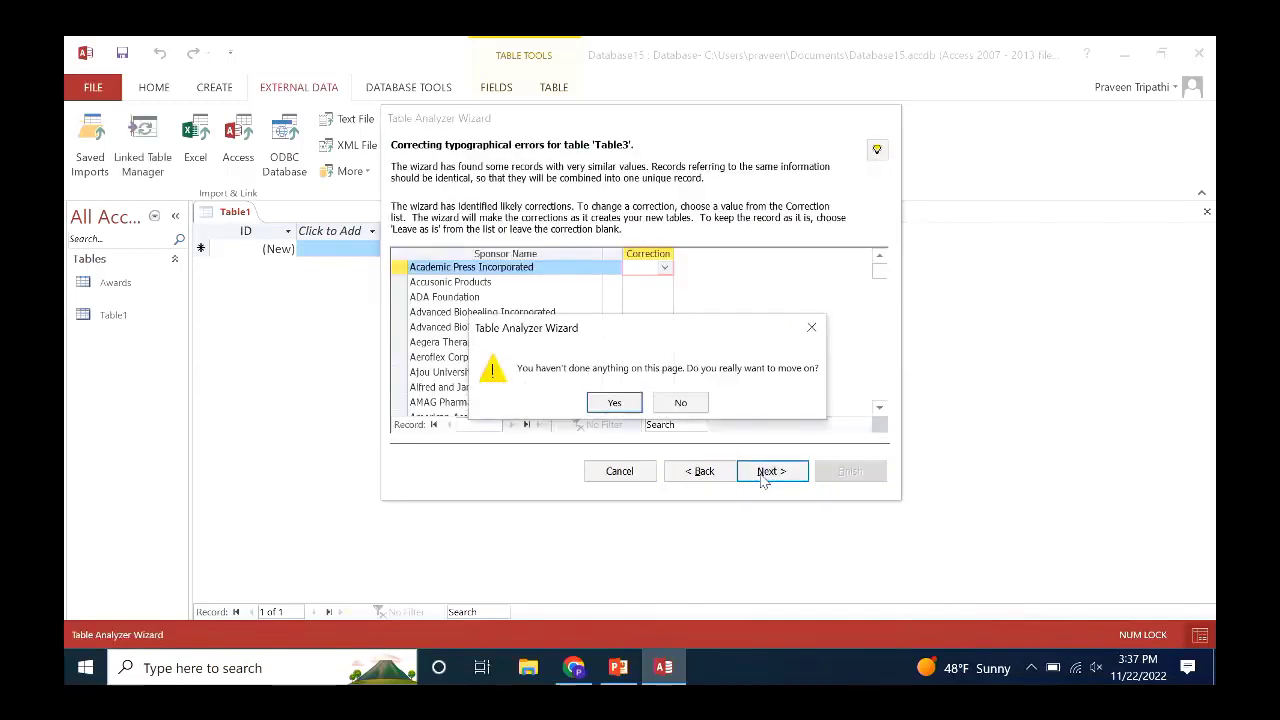
click(612, 405)
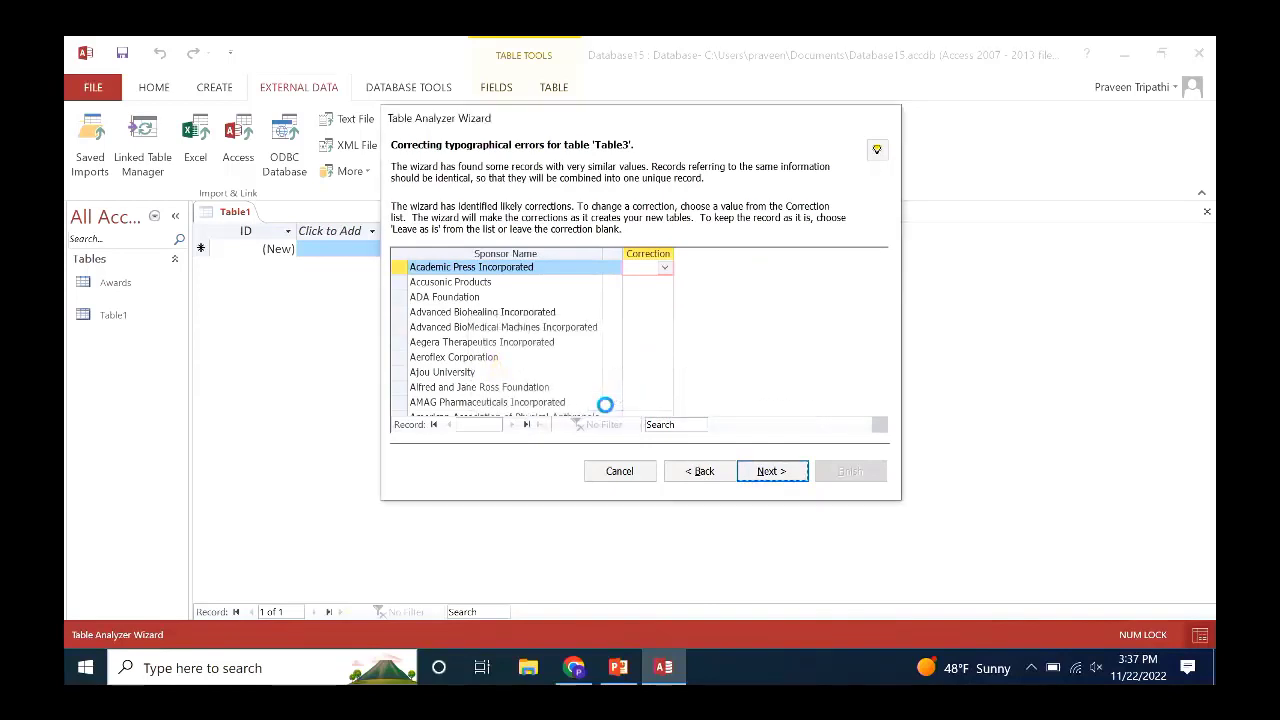
click(757, 474)
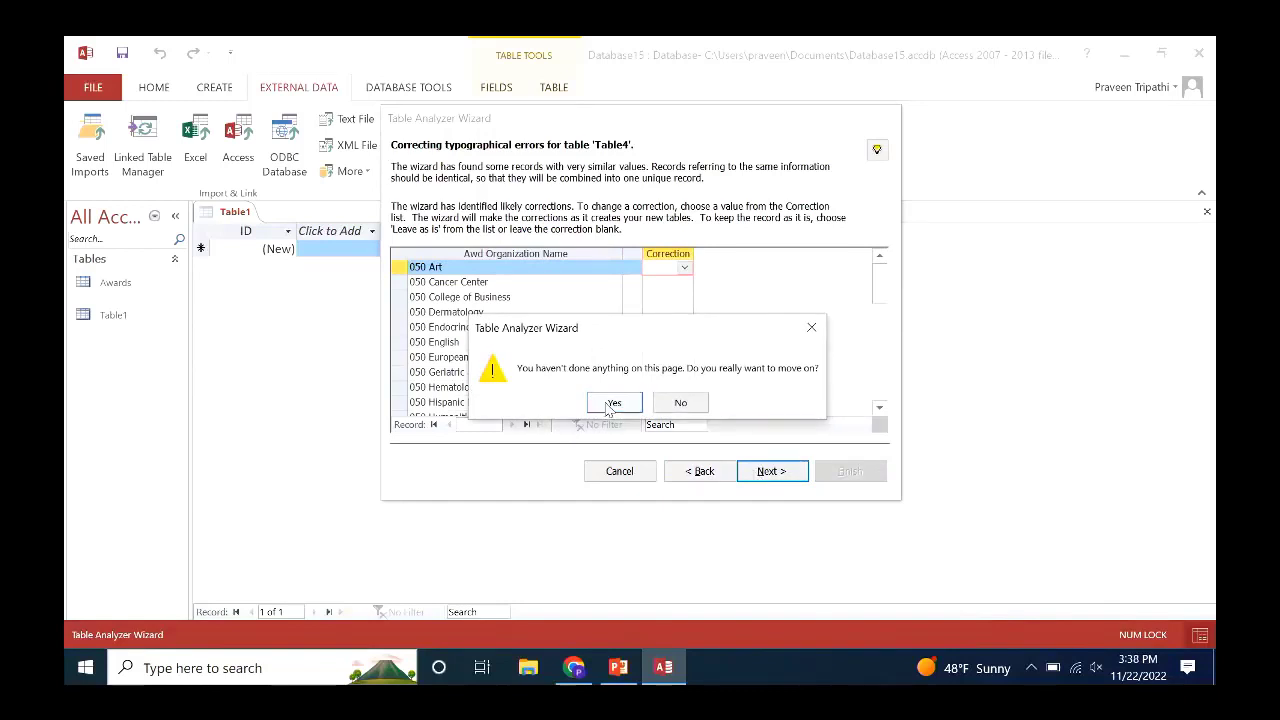
click(610, 404)
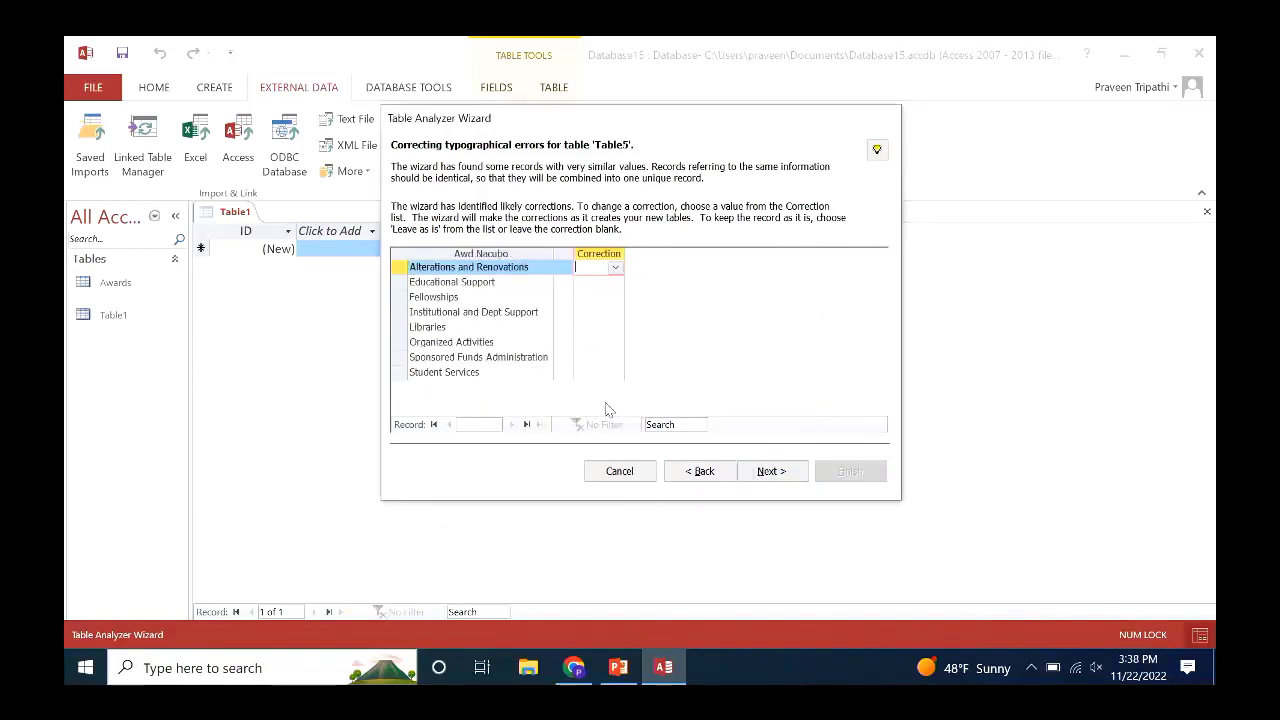
click(767, 471)
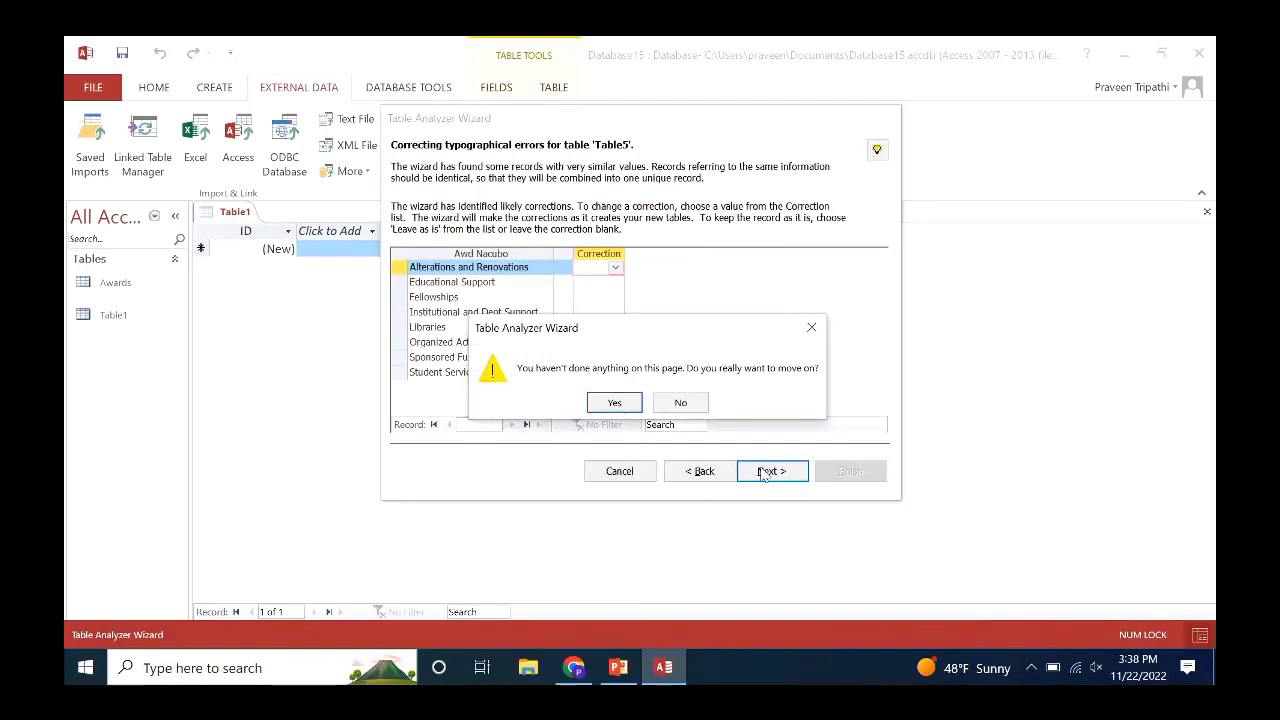
click(614, 404)
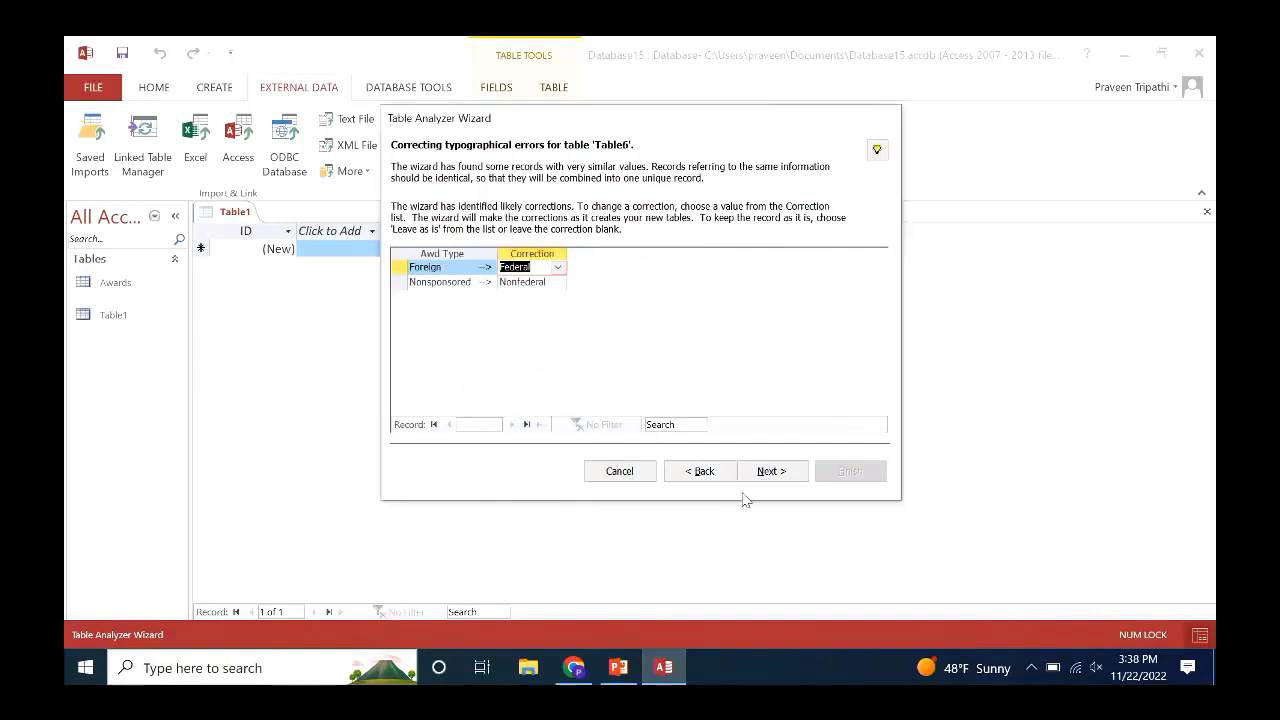
click(768, 472)
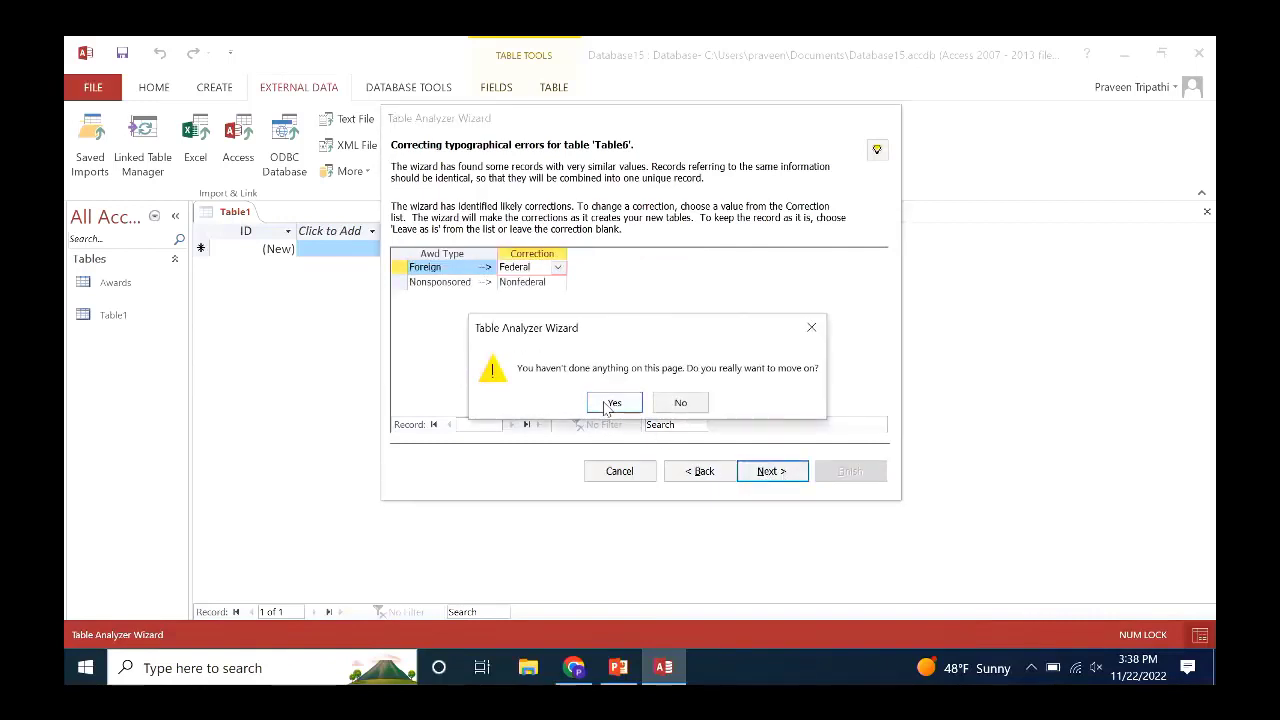
click(605, 407)
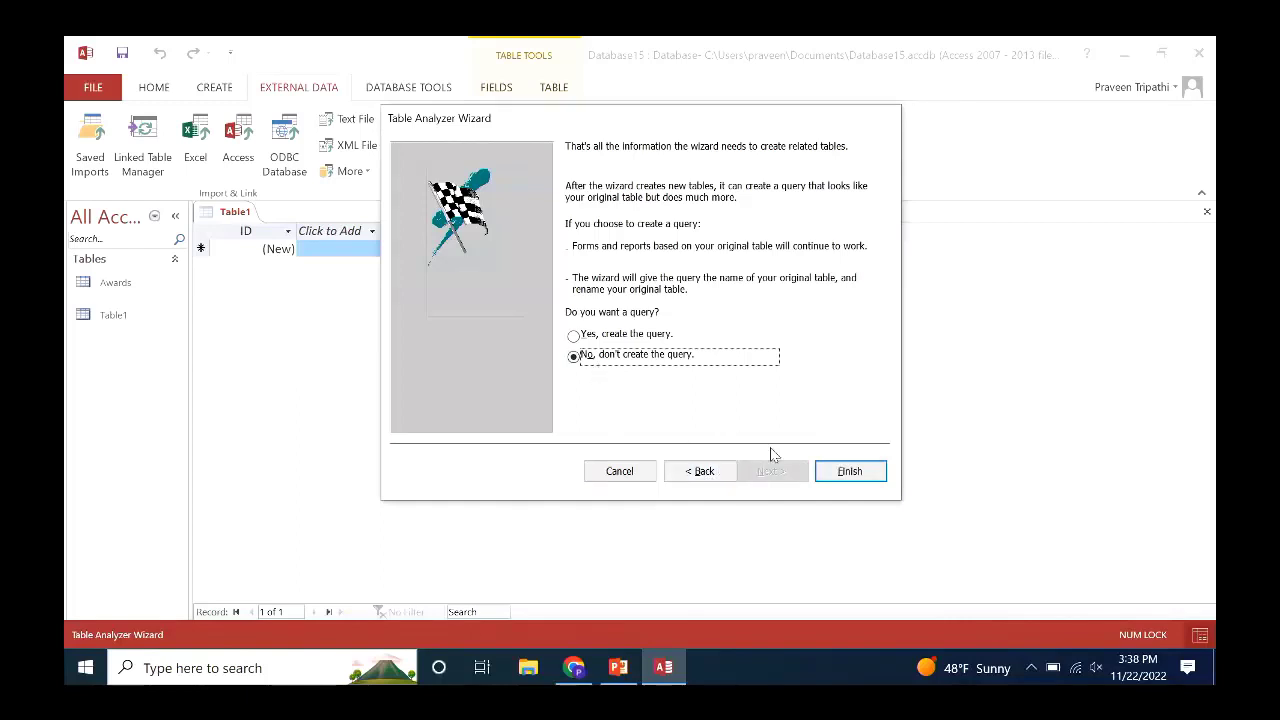
Finish the table analysis without creating a query, and close the Excel import without saving its steps.
click(849, 473)
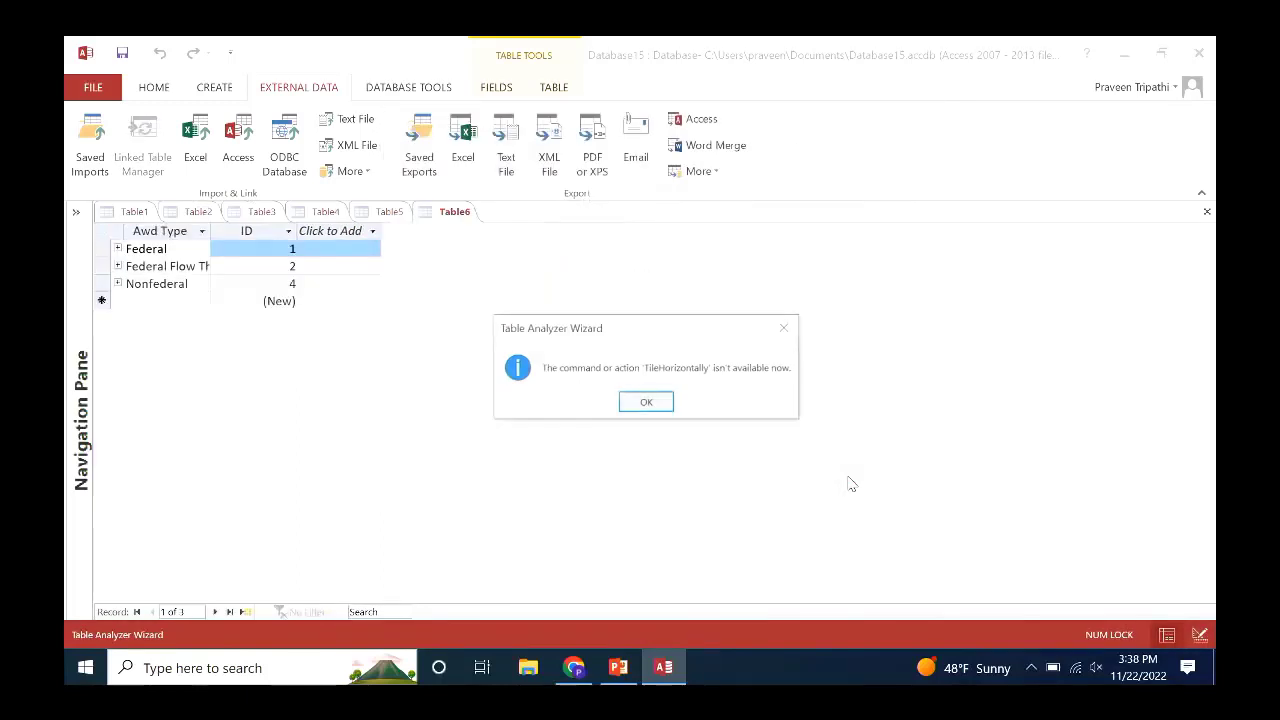
click(648, 404)
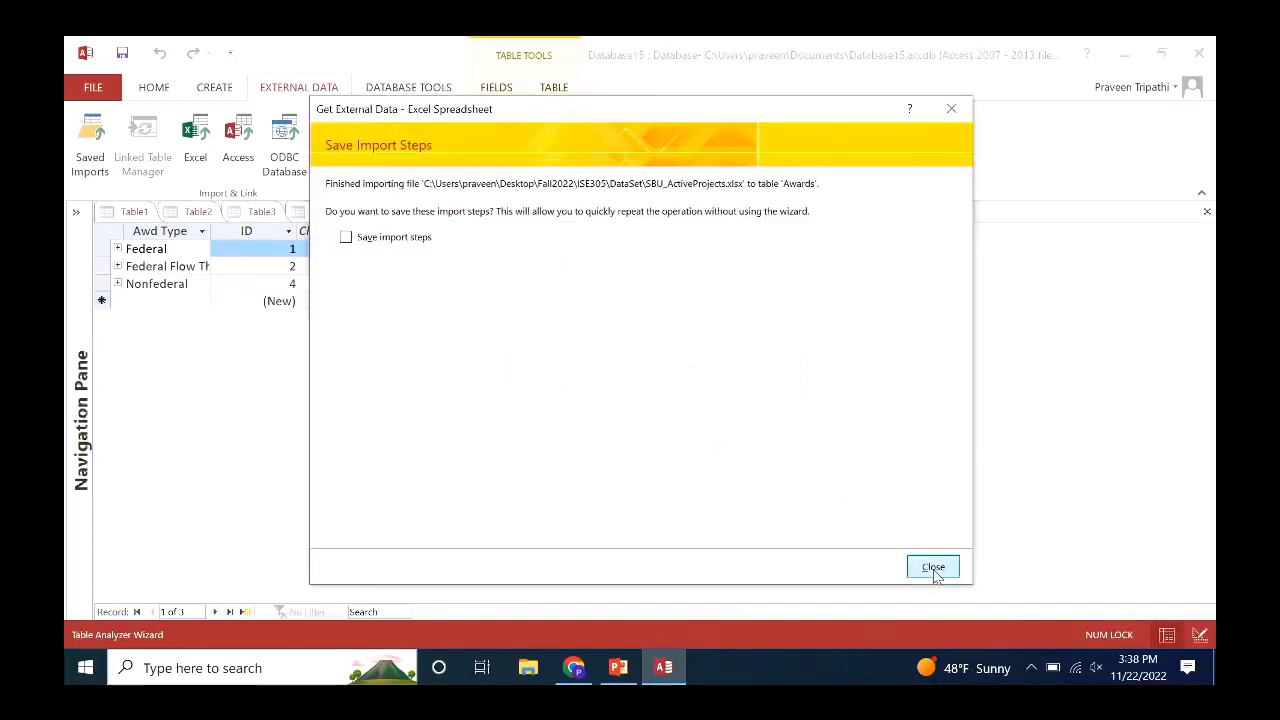
click(933, 567)
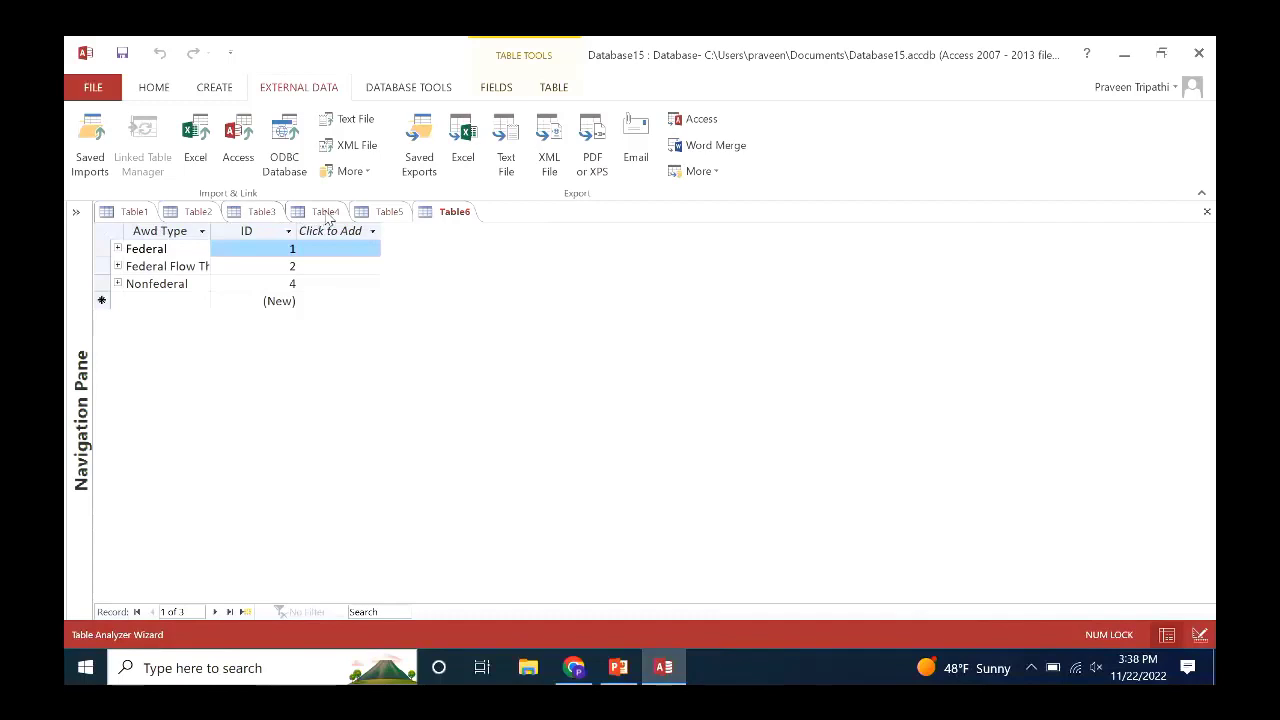
View the data in the new Table4 and Table3, and open the database's relationships diagram.
click(326, 212)
click(263, 212)
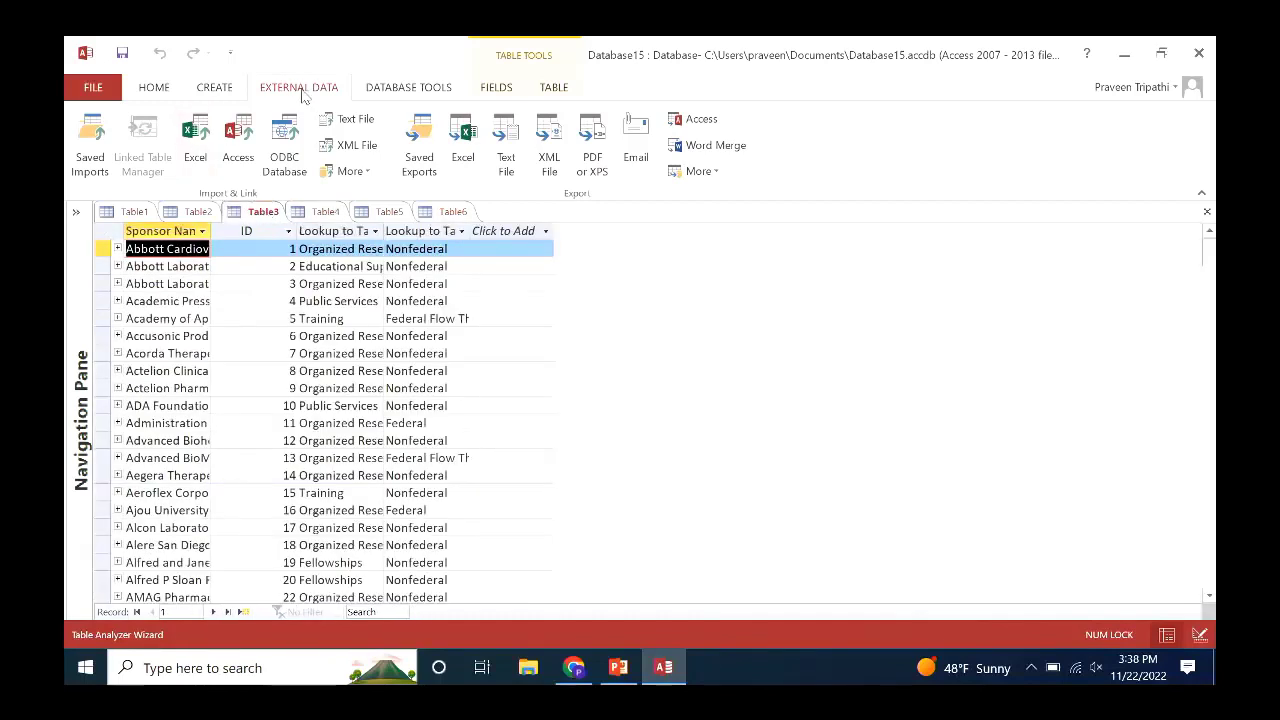
click(380, 89)
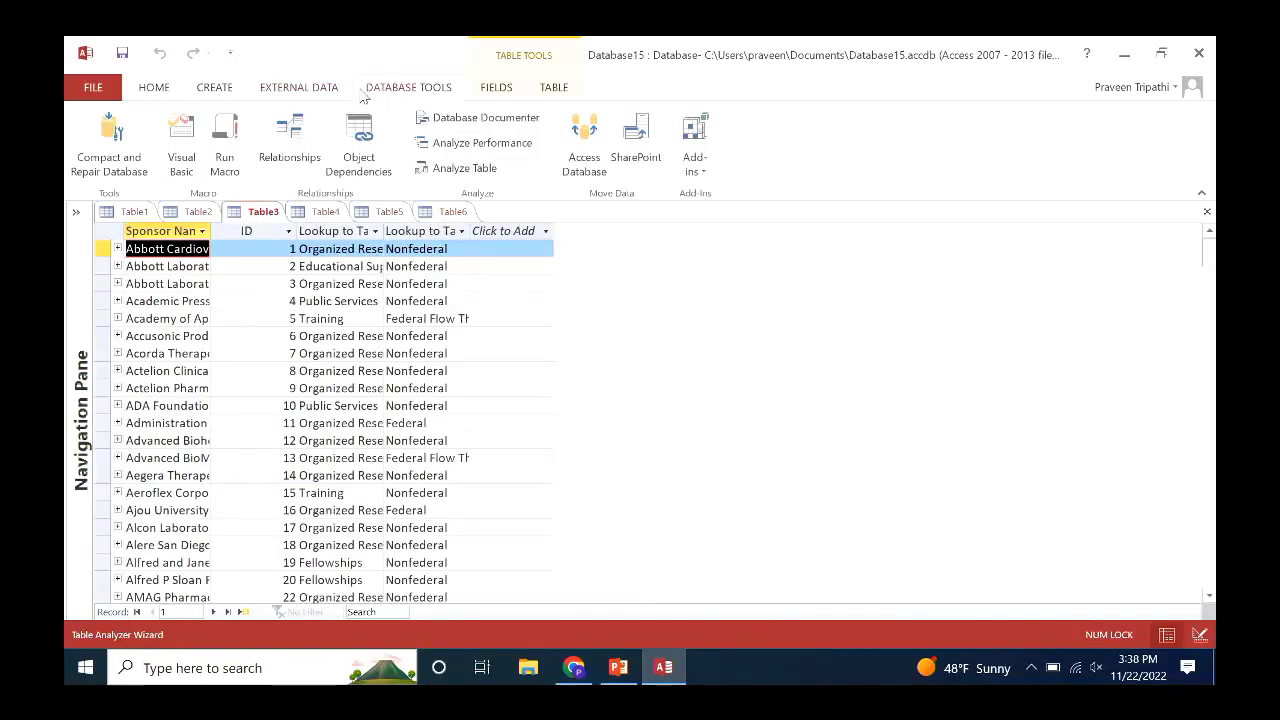
click(289, 140)
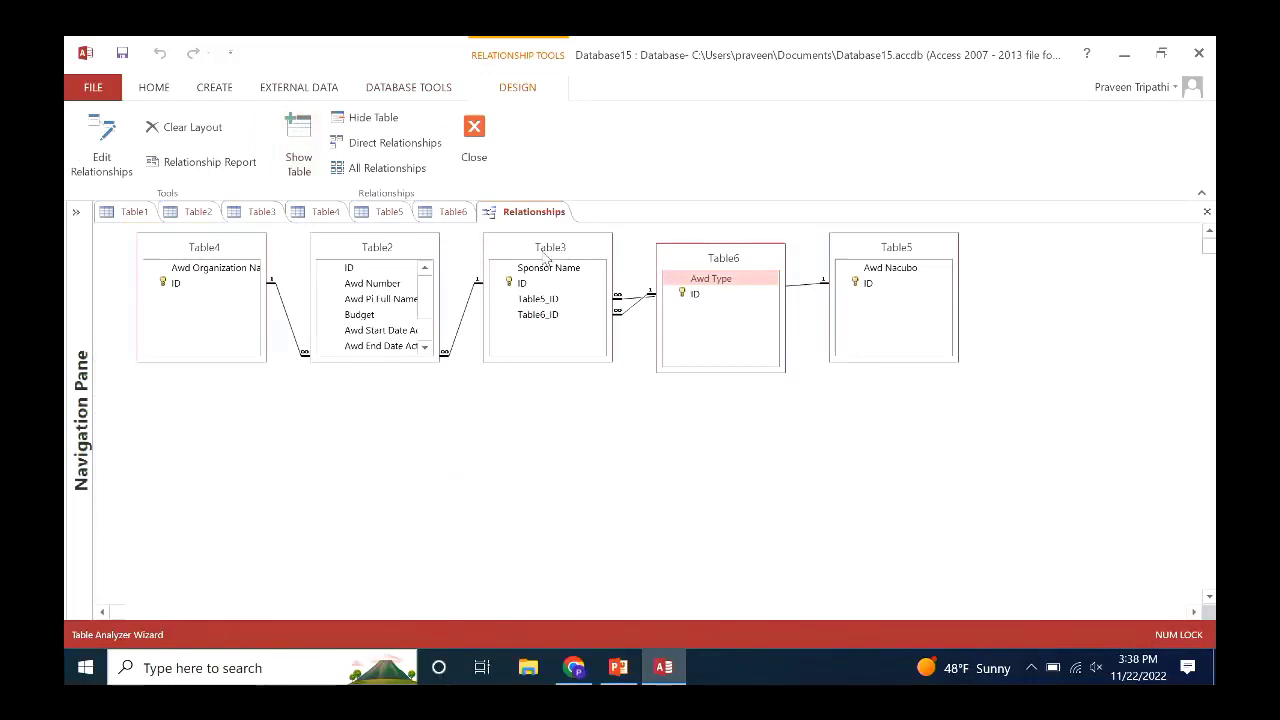
Rearrange the relationships diagram with Table3 below Table4, Table5 beside Table2, and Table6 at the lower right.
drag(548, 252, 443, 424)
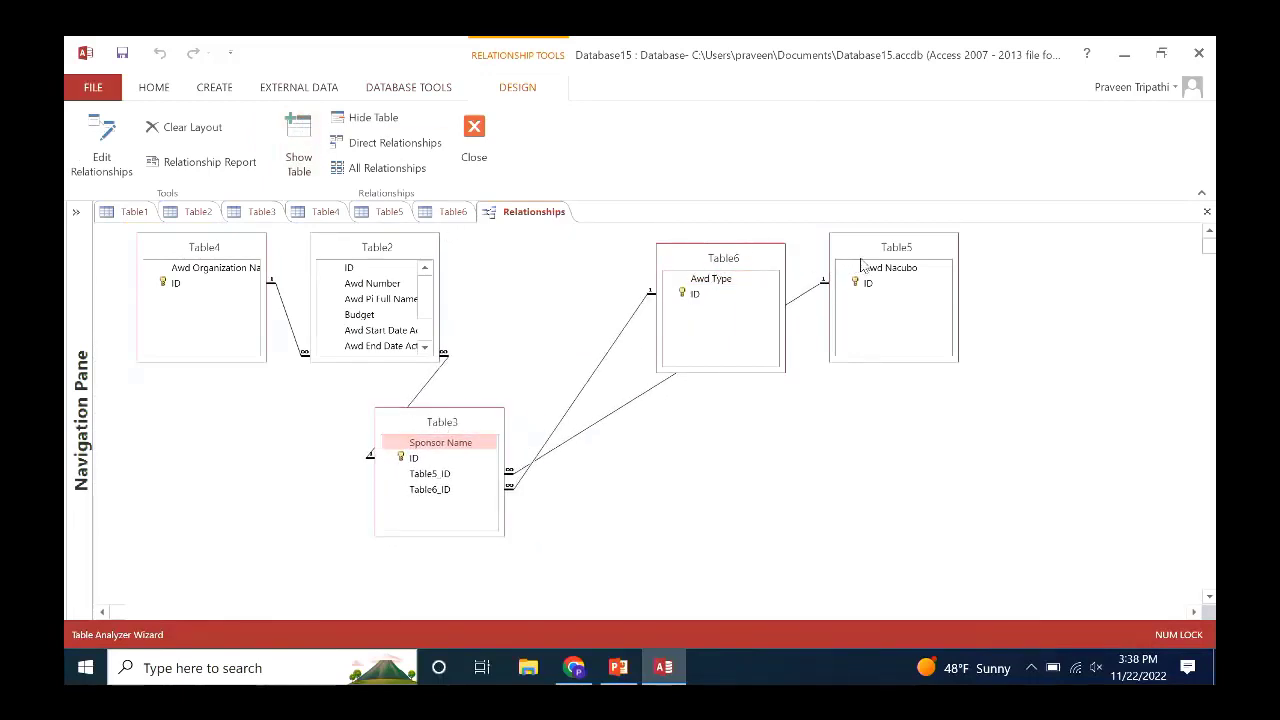
drag(871, 252, 567, 259)
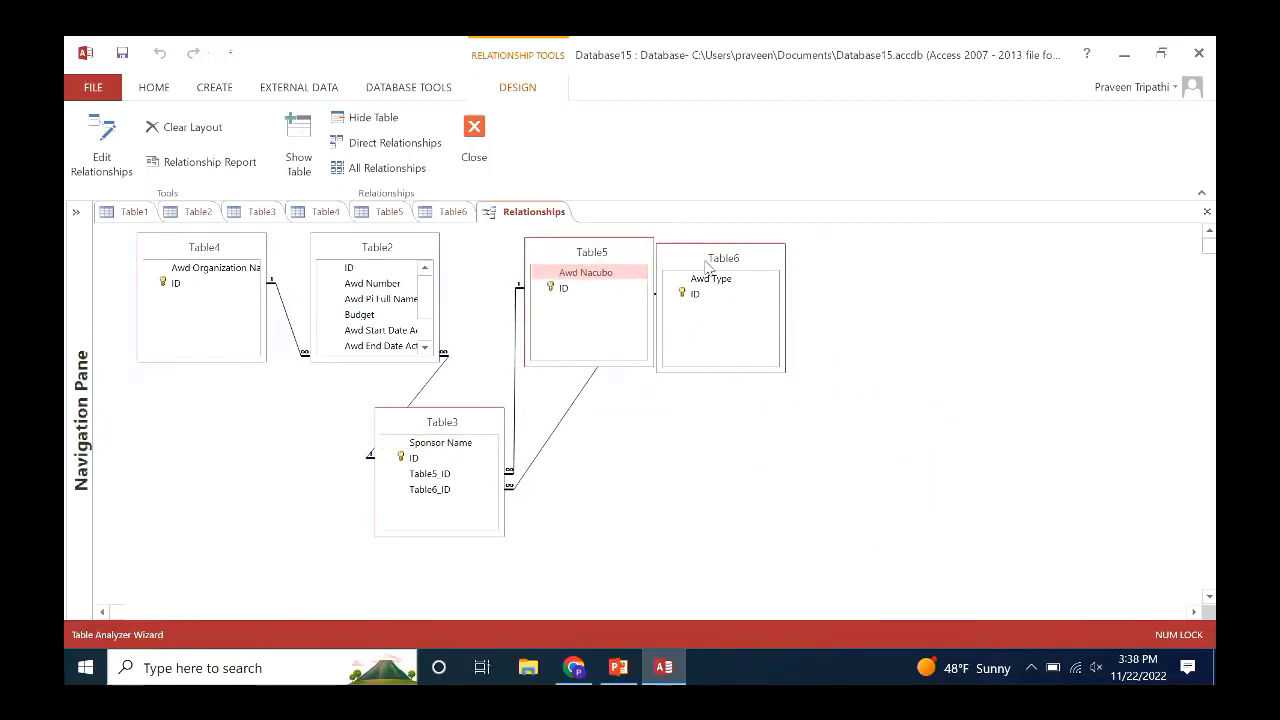
drag(706, 262, 790, 447)
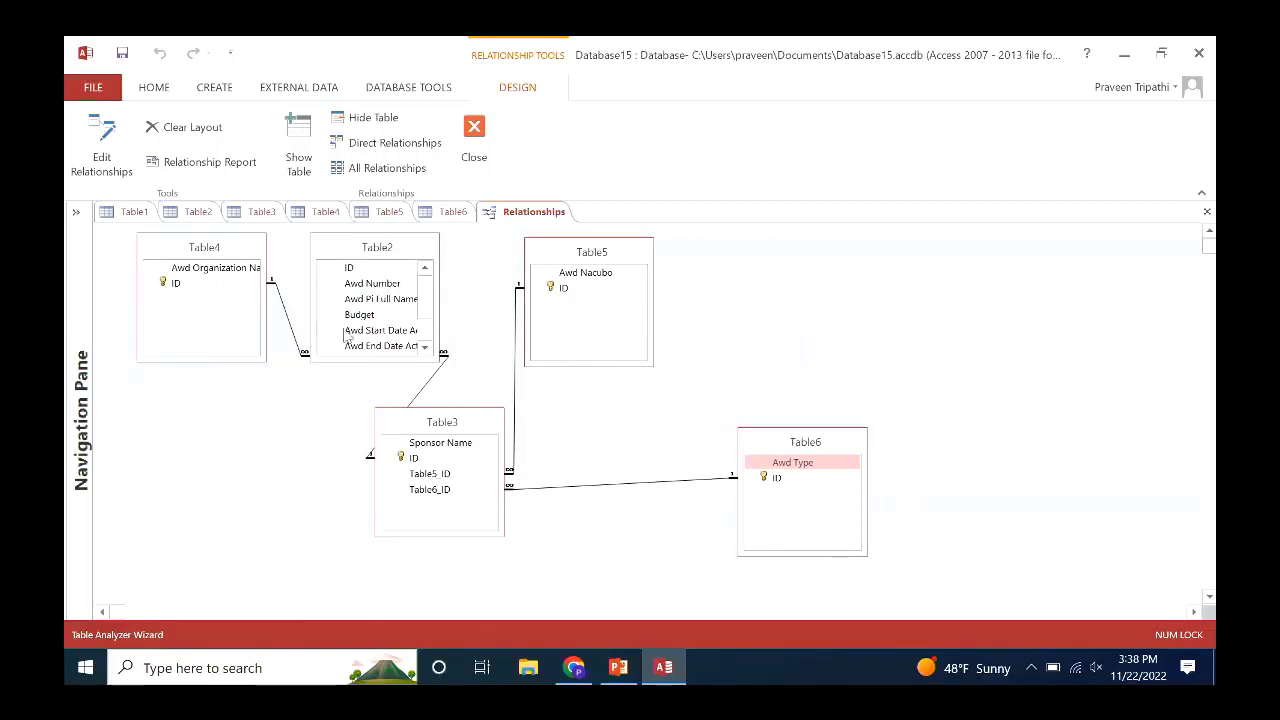
mouse_move(348, 256)
mouse_down()
mouse_move(314, 283)
mouse_move(231, 423)
mouse_move(263, 340)
mouse_move(346, 240)
mouse_up()
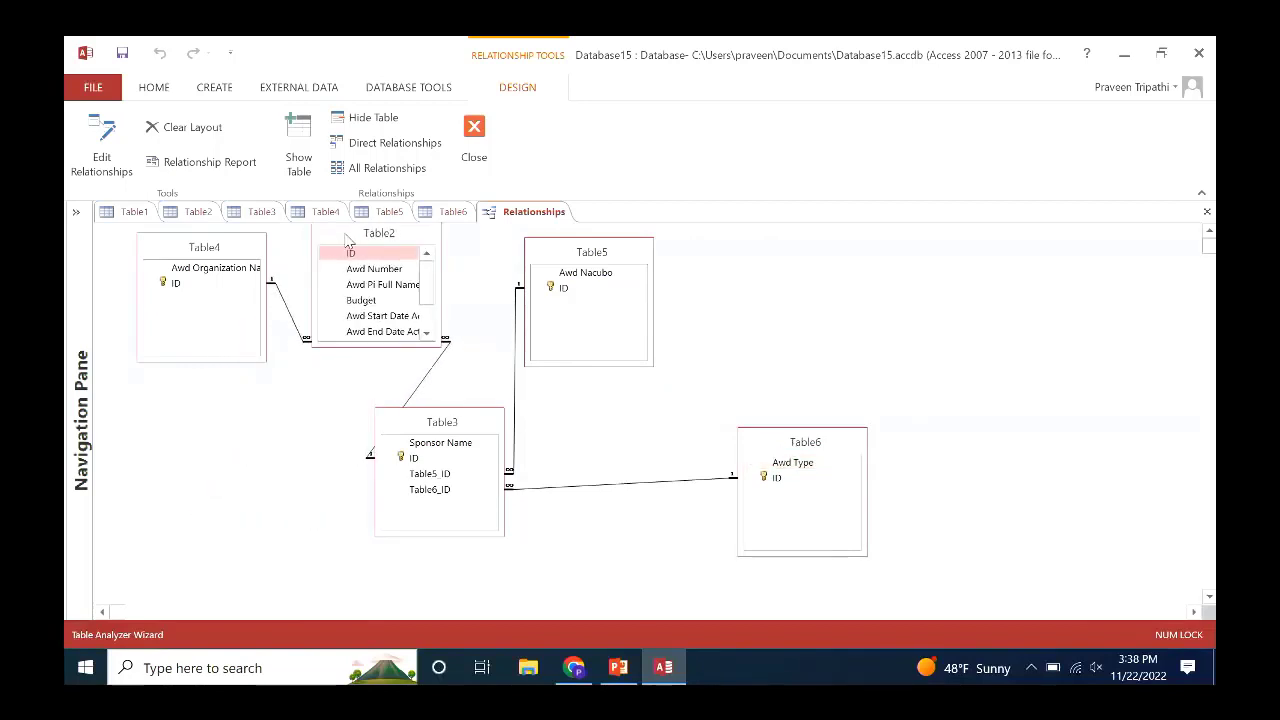
mouse_move(433, 430)
mouse_down()
mouse_move(350, 467)
mouse_move(206, 437)
mouse_up()
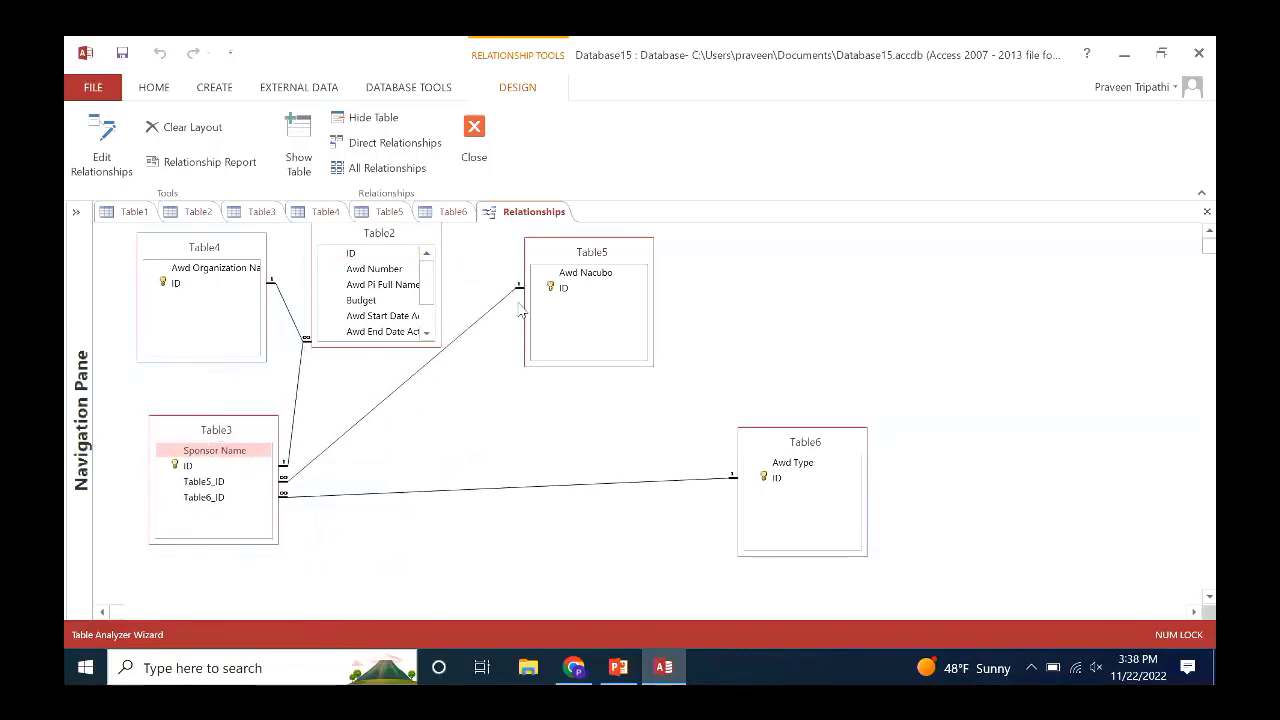
drag(804, 452, 805, 519)
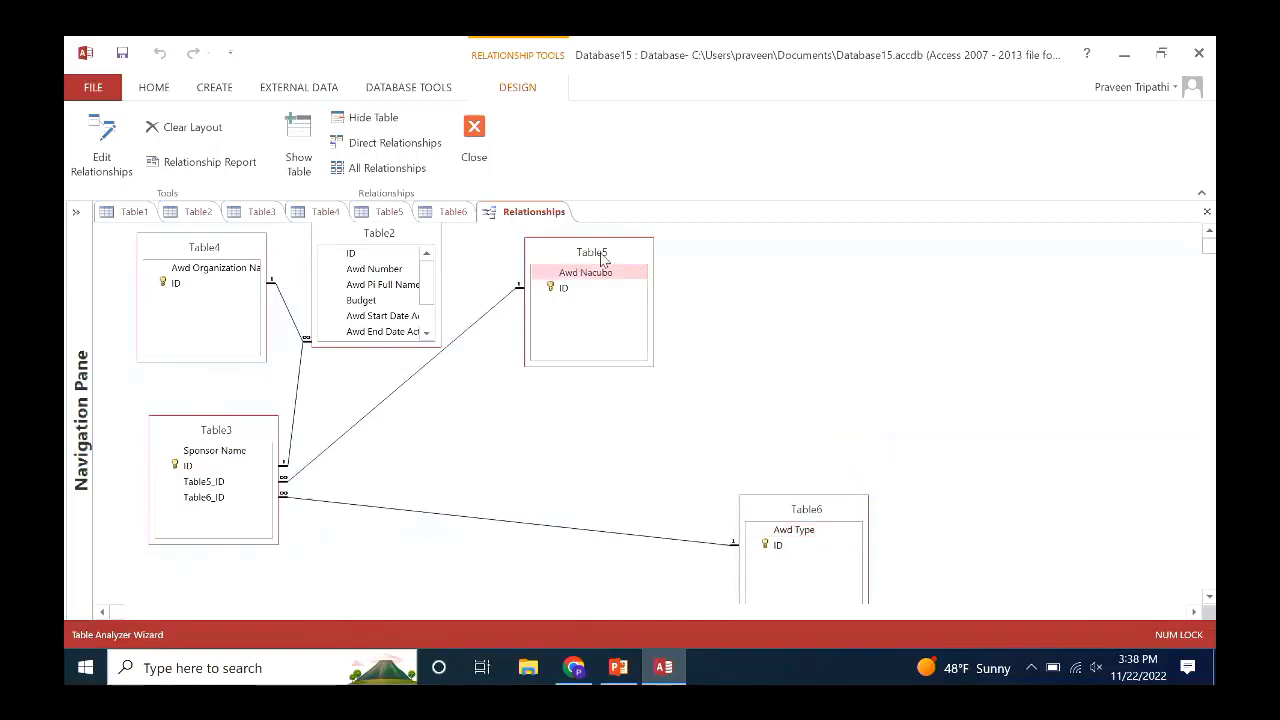